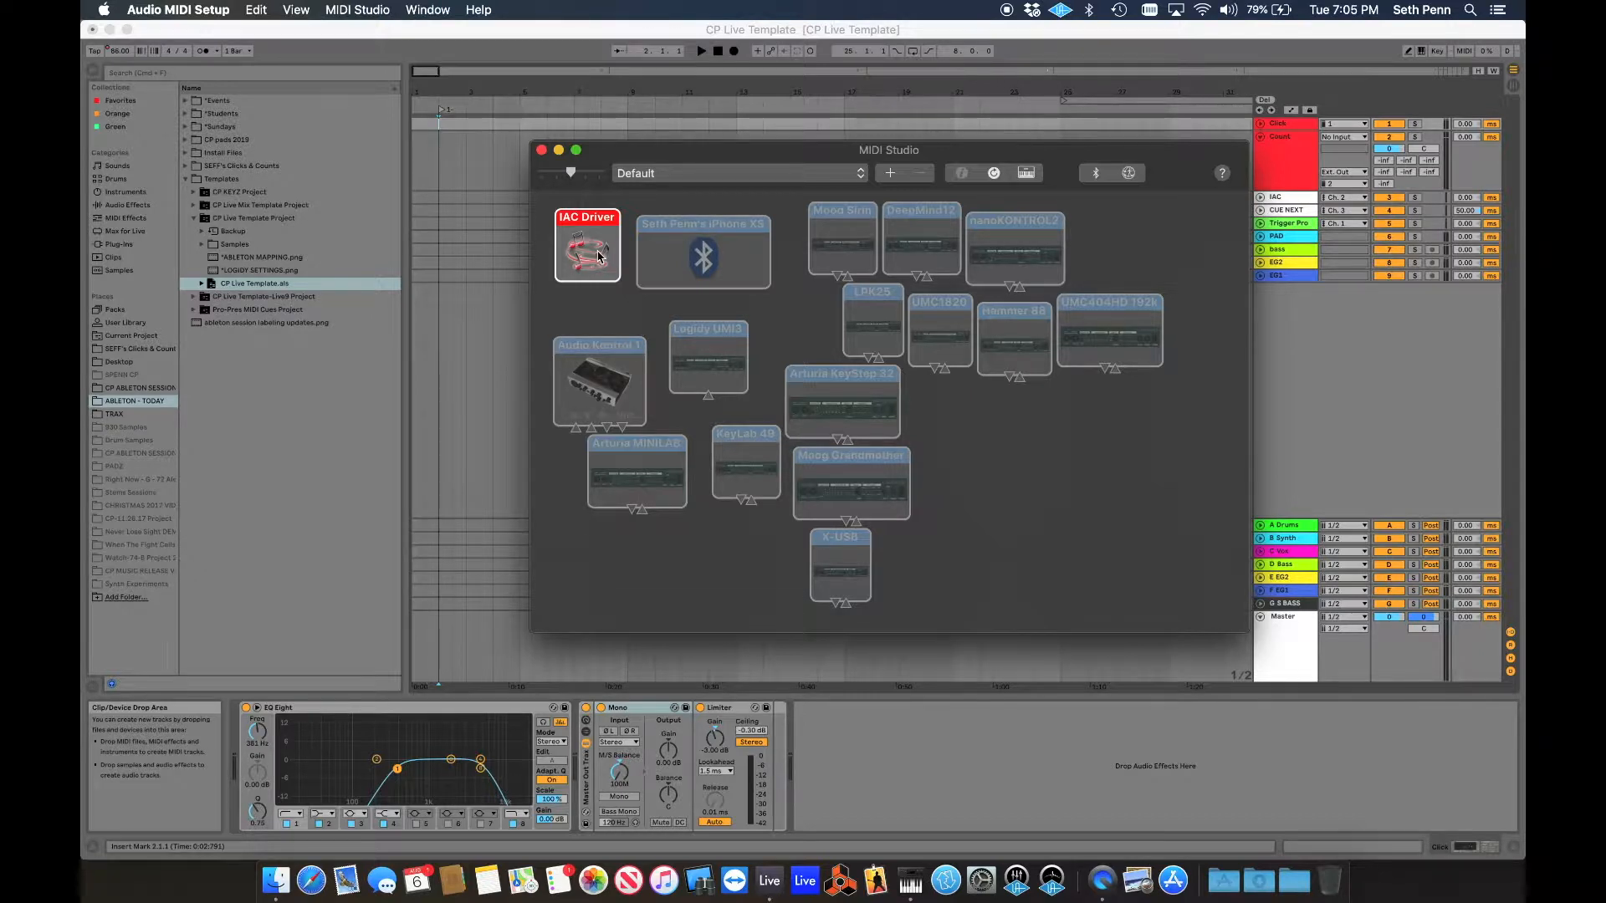
Inspect the IAC Driver's online setting and ports, close its properties without applying changes, and quit Audio MIDI Setup
click(599, 256)
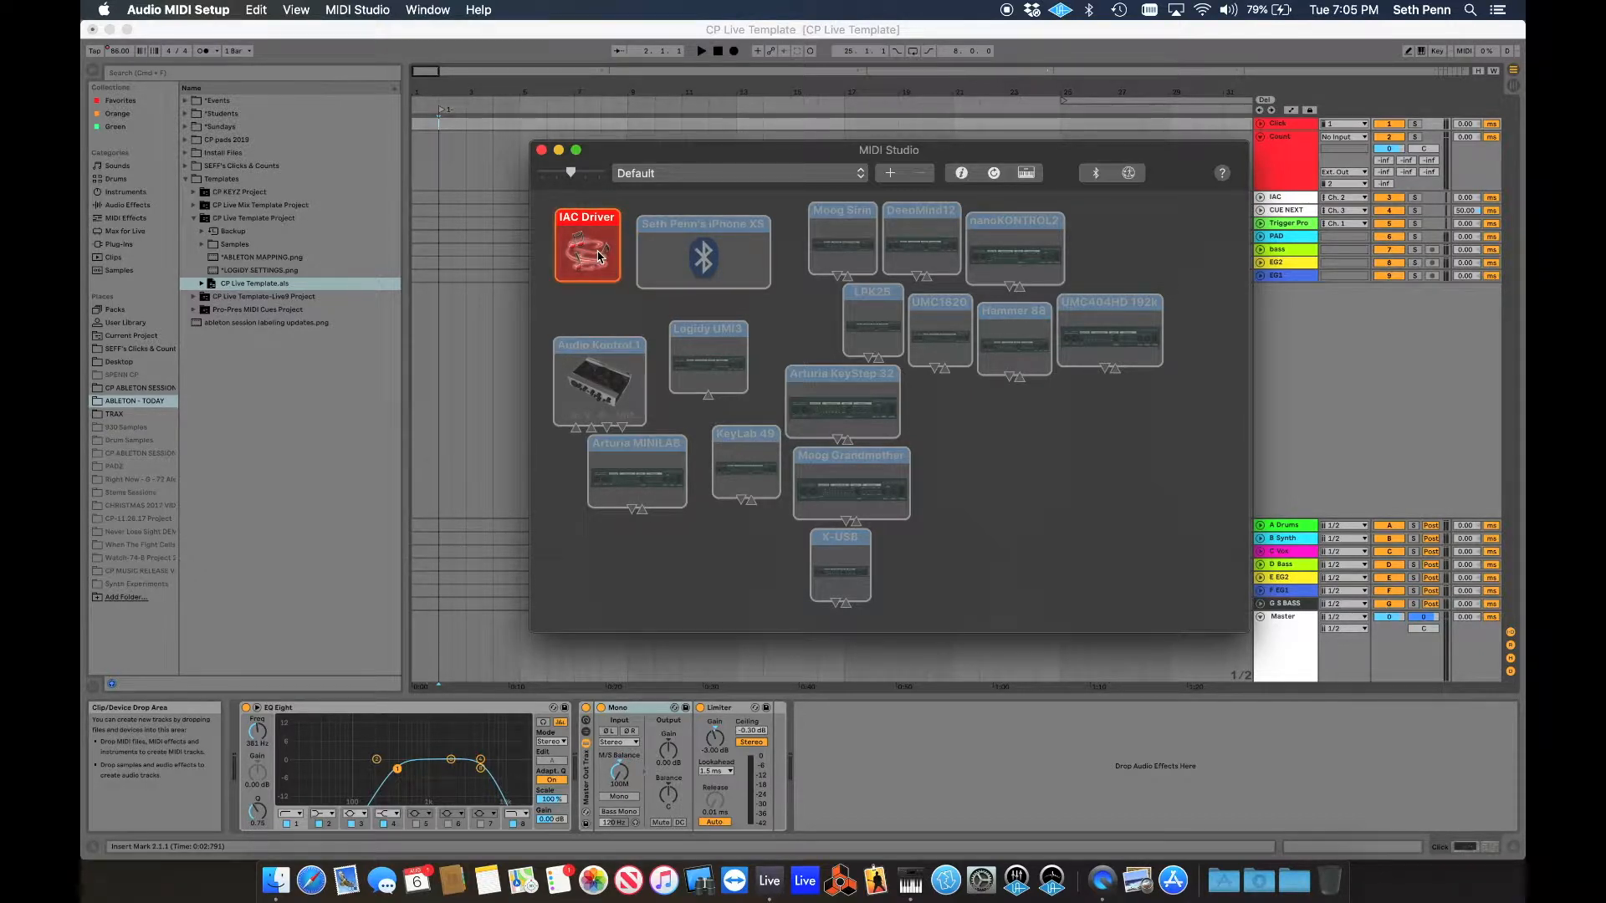
double_click(599, 257)
drag(476, 32, 592, 32)
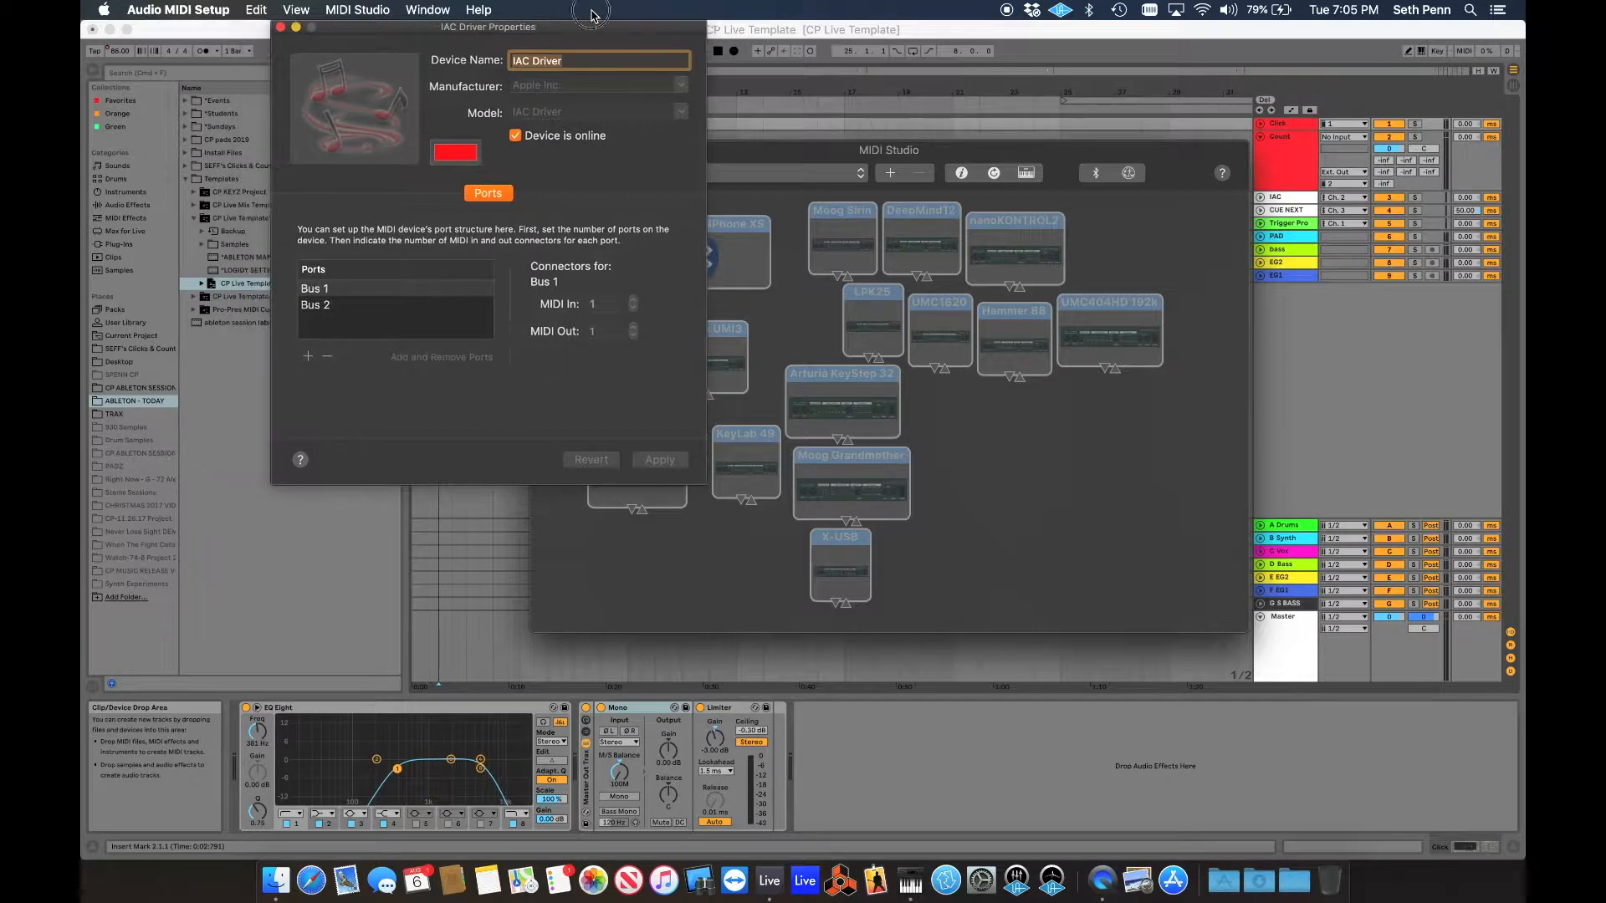
click(517, 136)
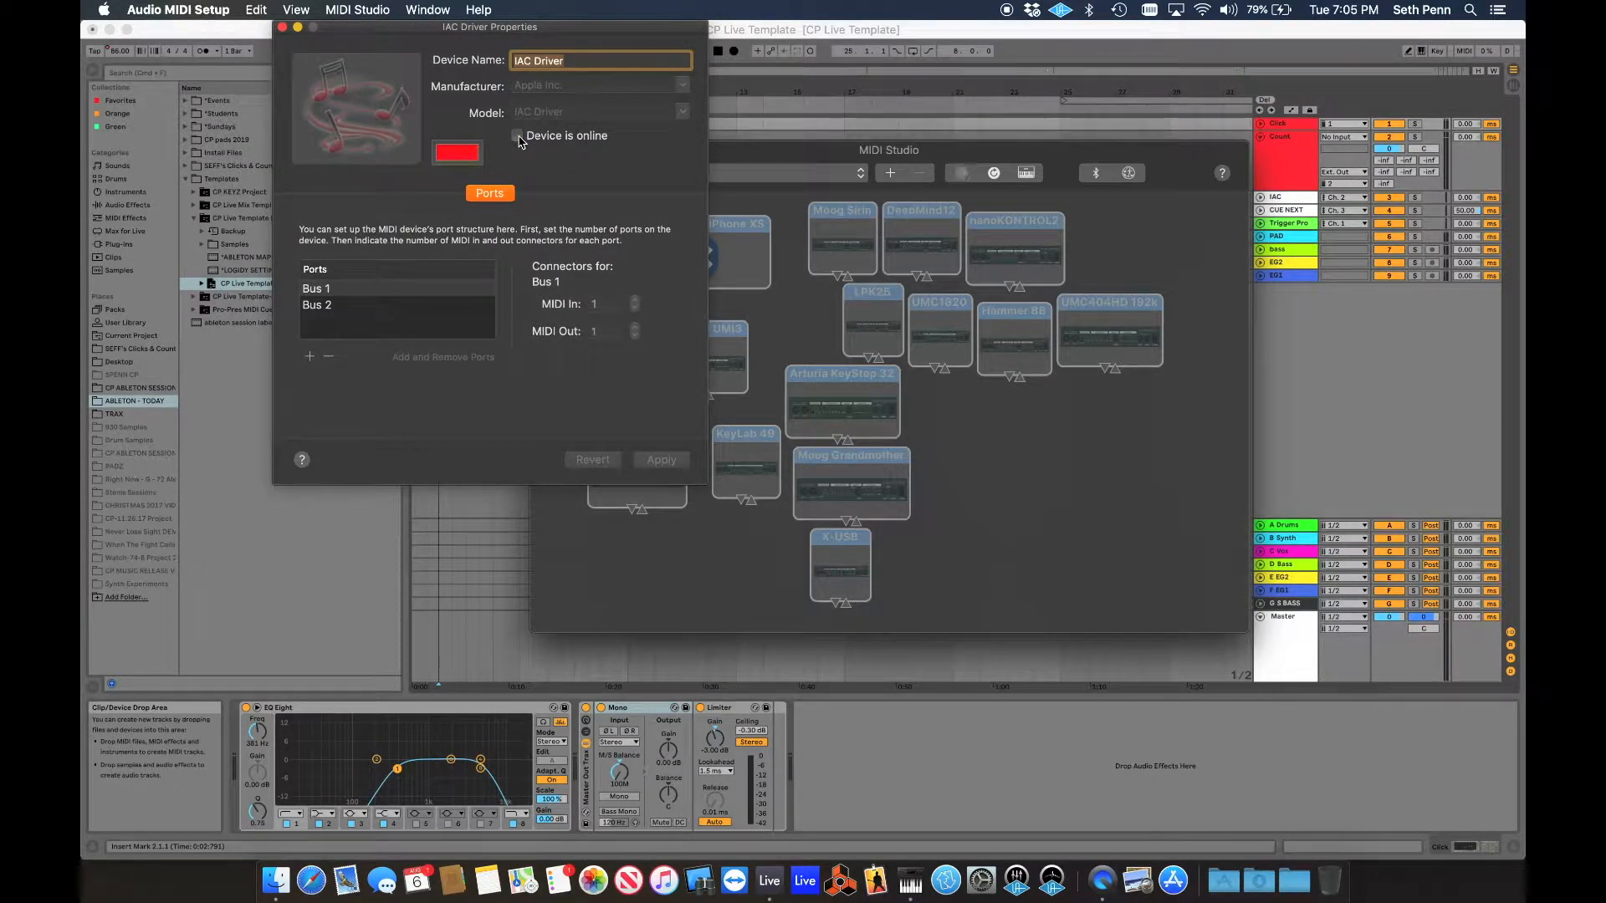
click(517, 136)
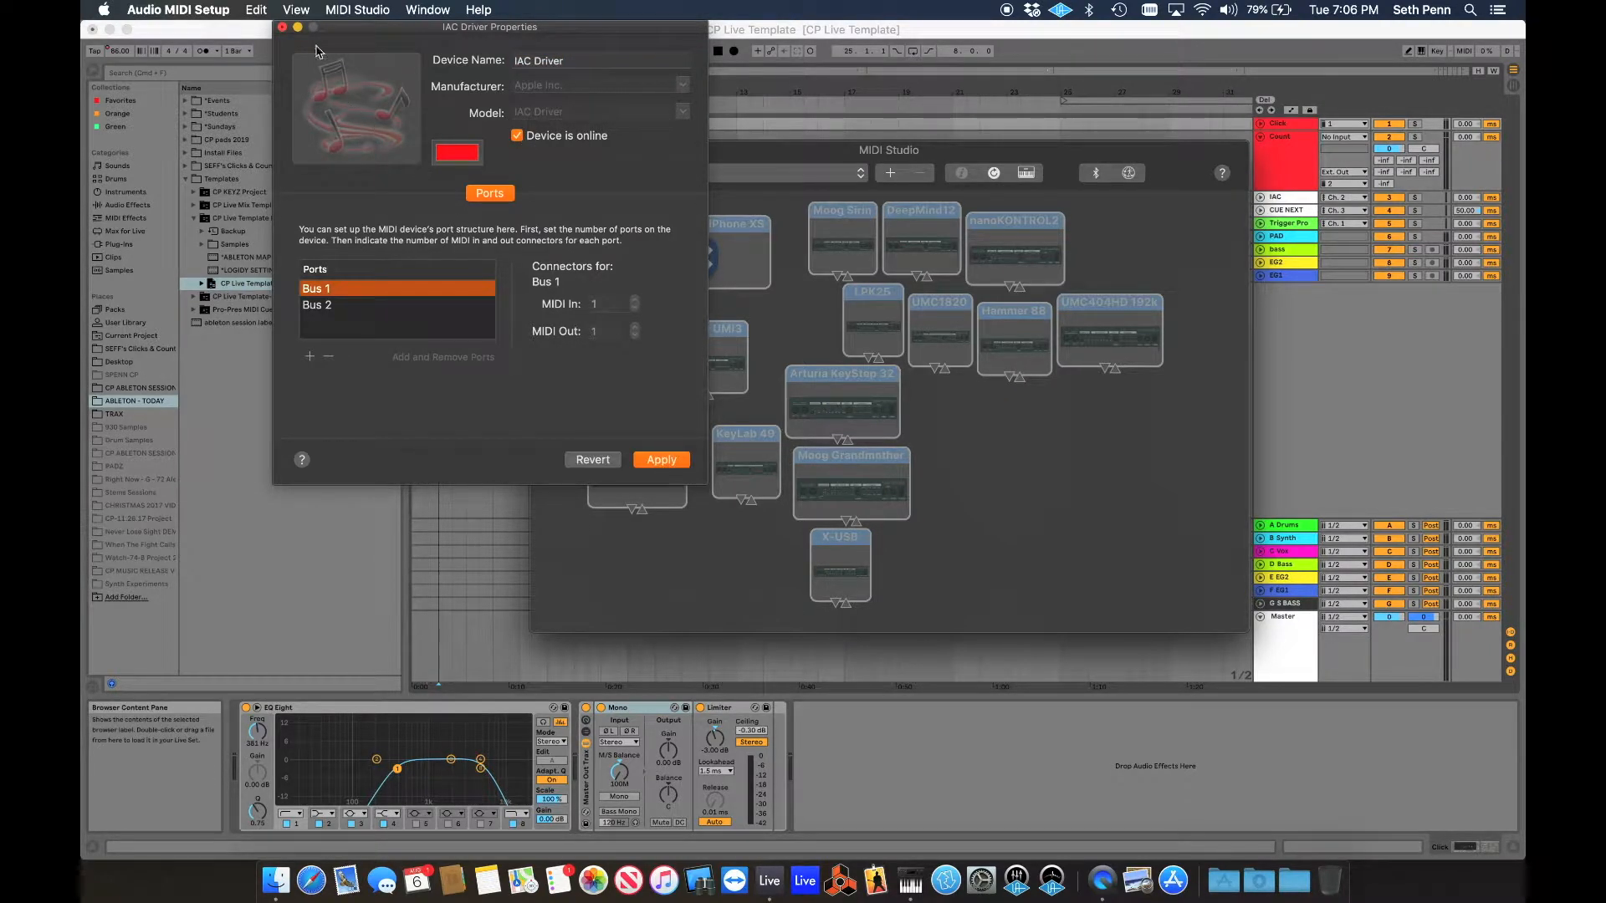
click(282, 27)
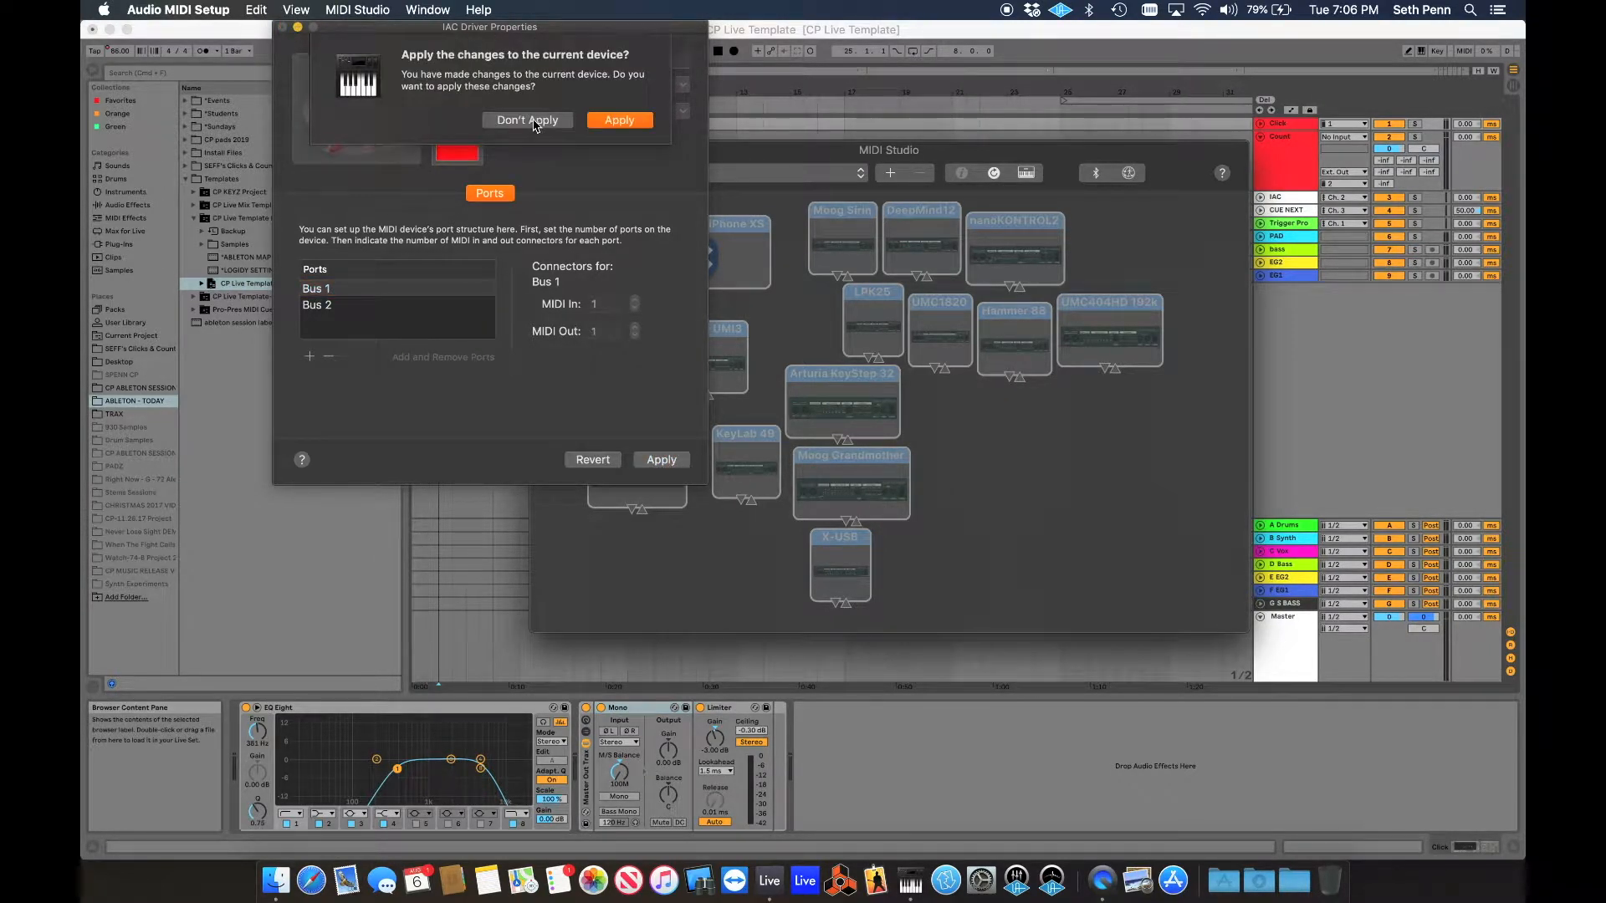
click(528, 121)
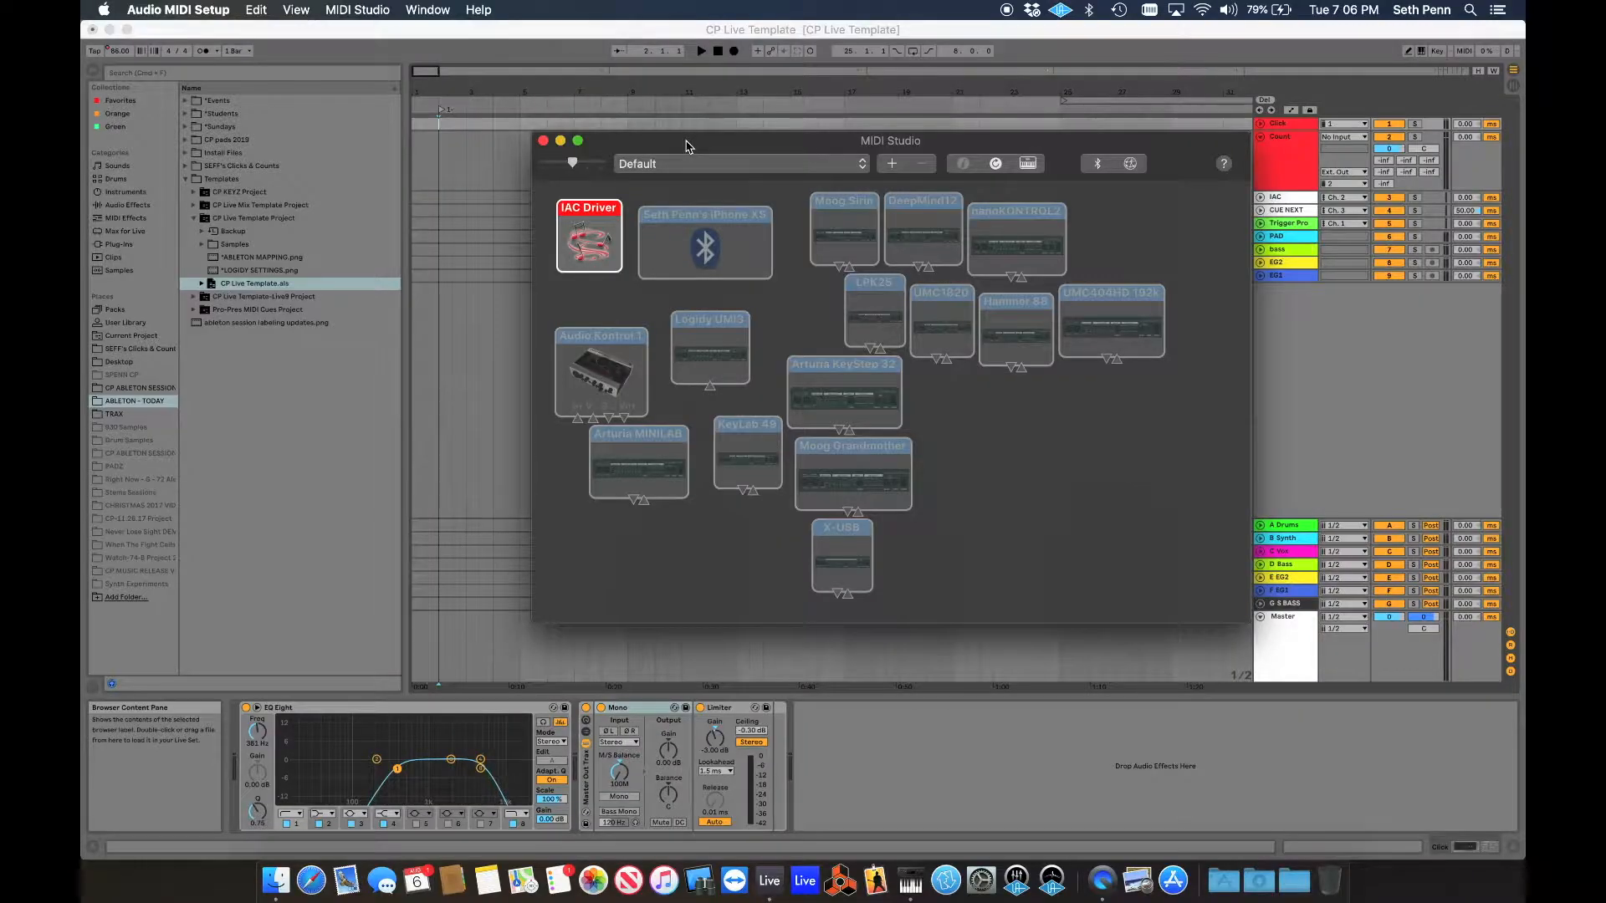
key(super+q)
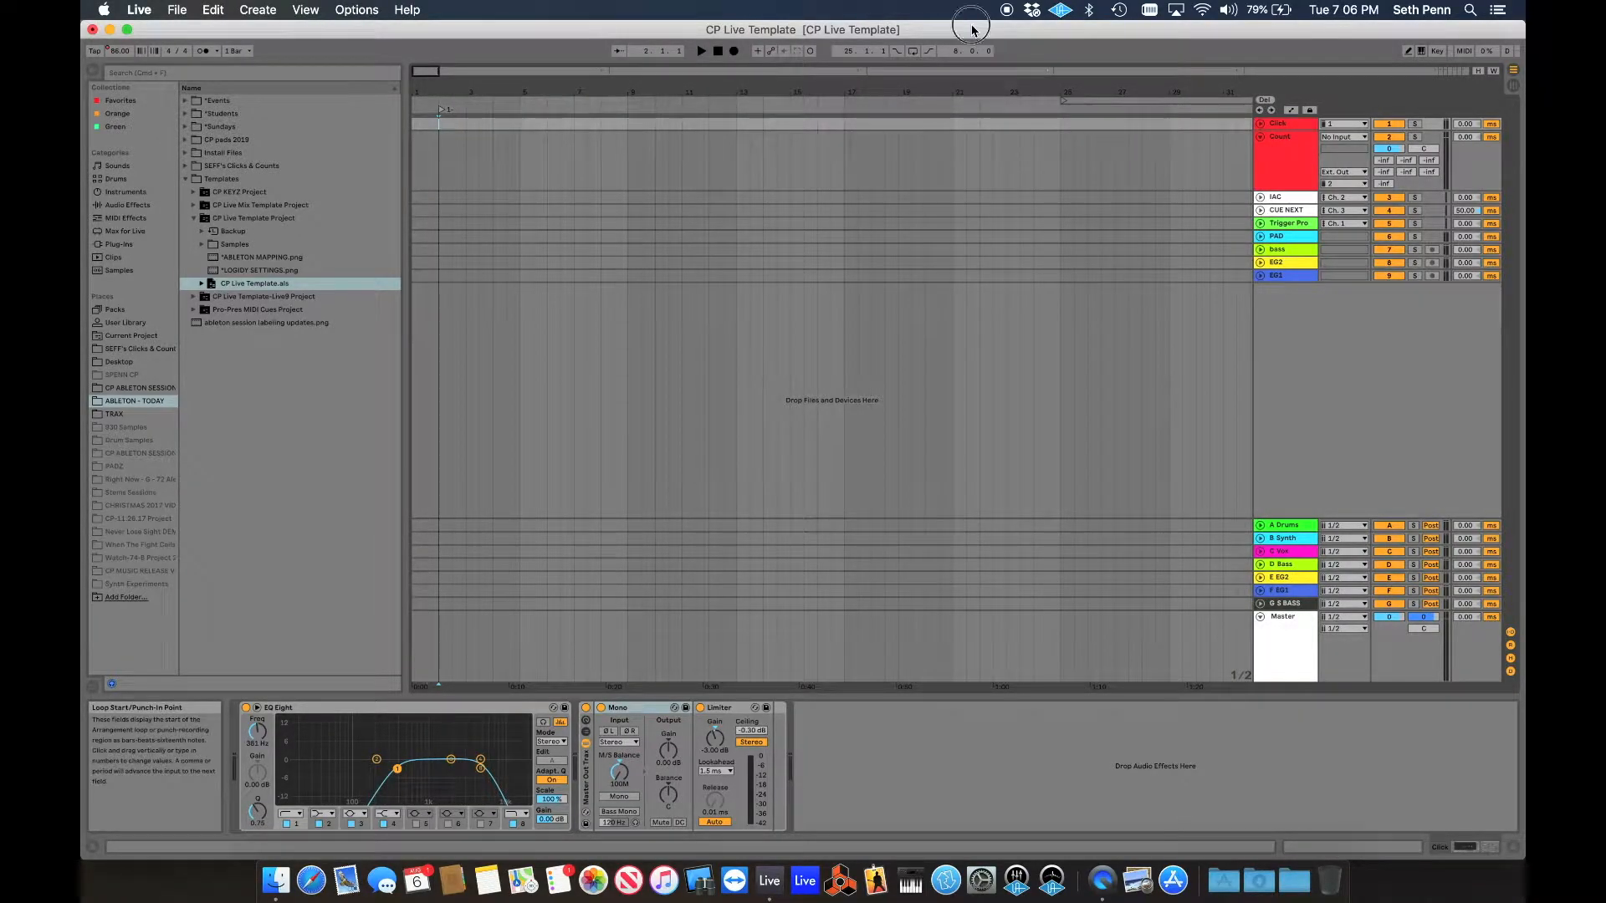
Insert a MIDI track directly below the Count track and name it IAC
click(1288, 185)
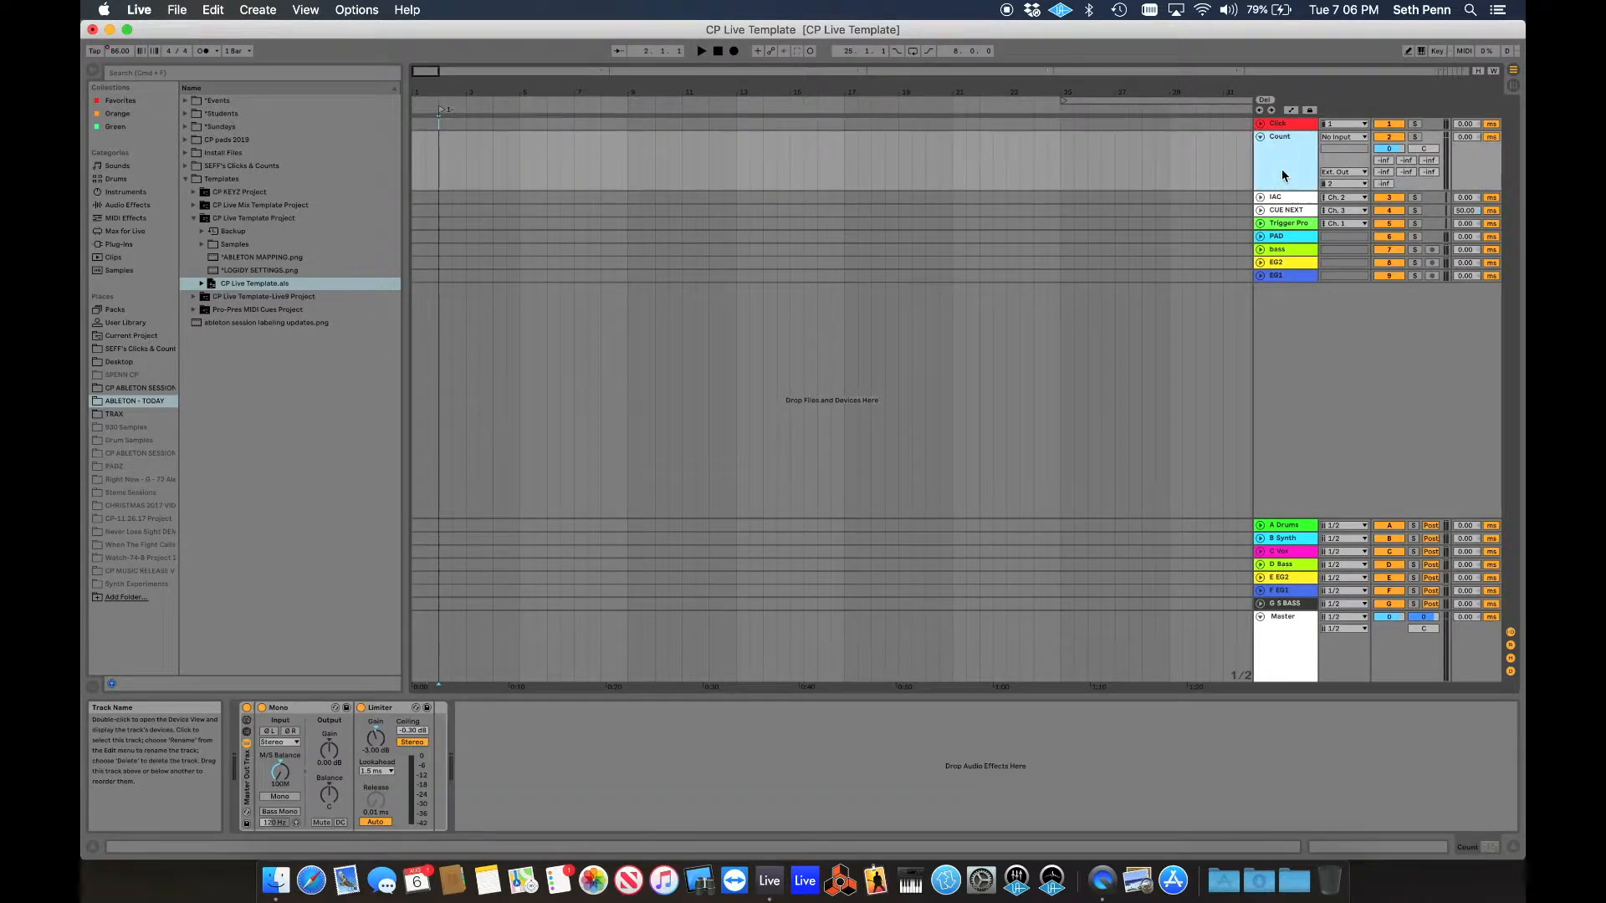
click(1295, 202)
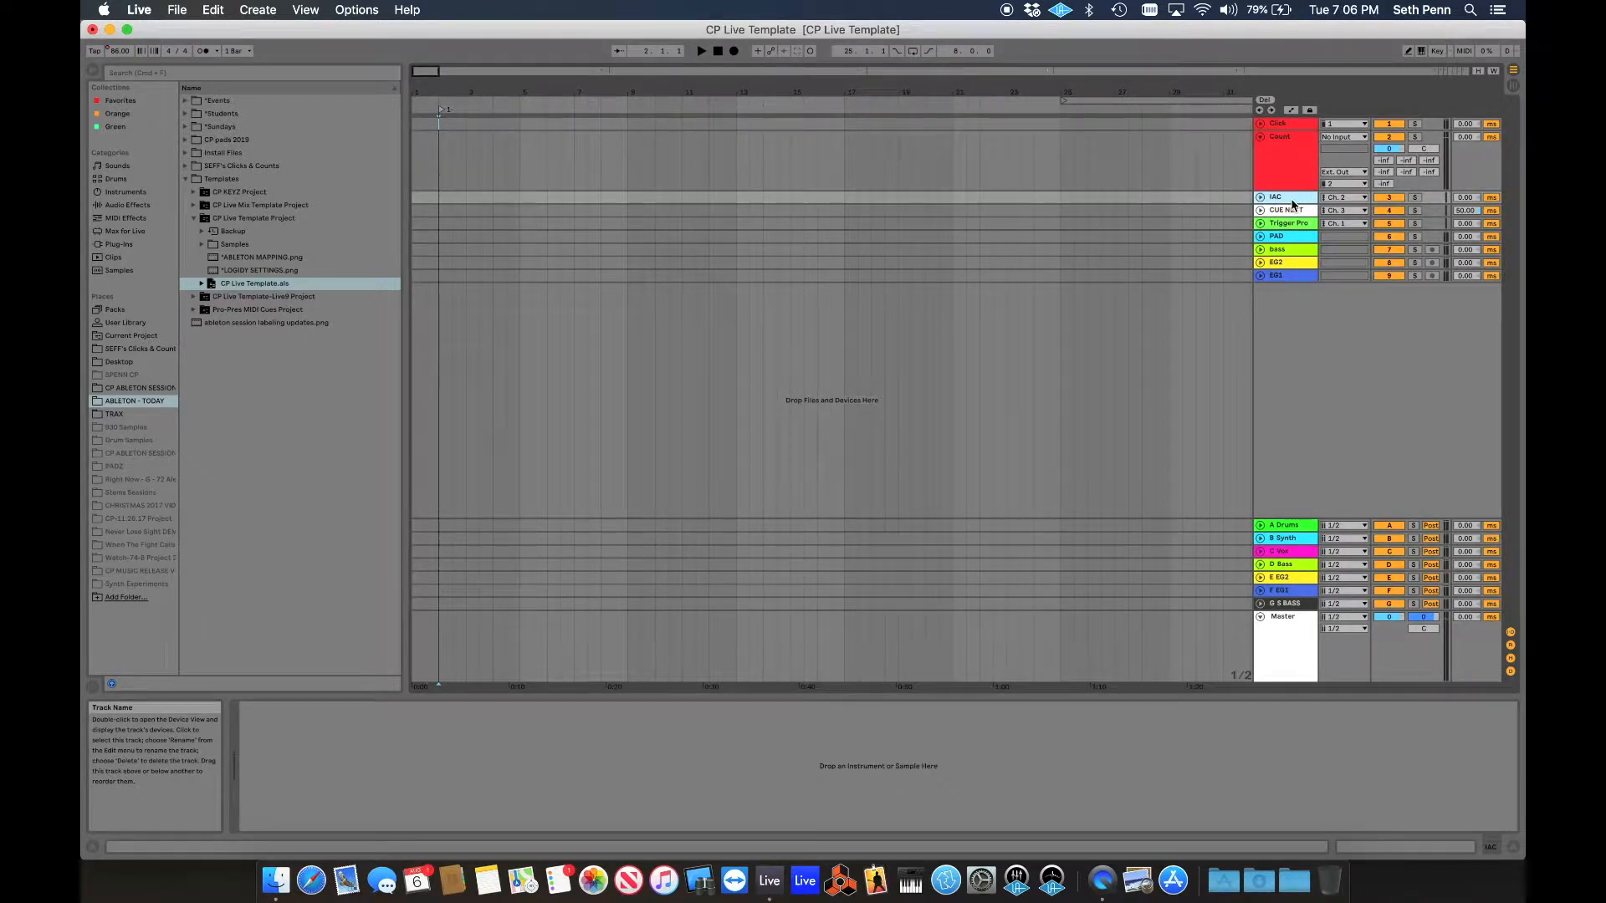
key(super+shift+t)
click(1294, 230)
drag(1294, 230, 1277, 213)
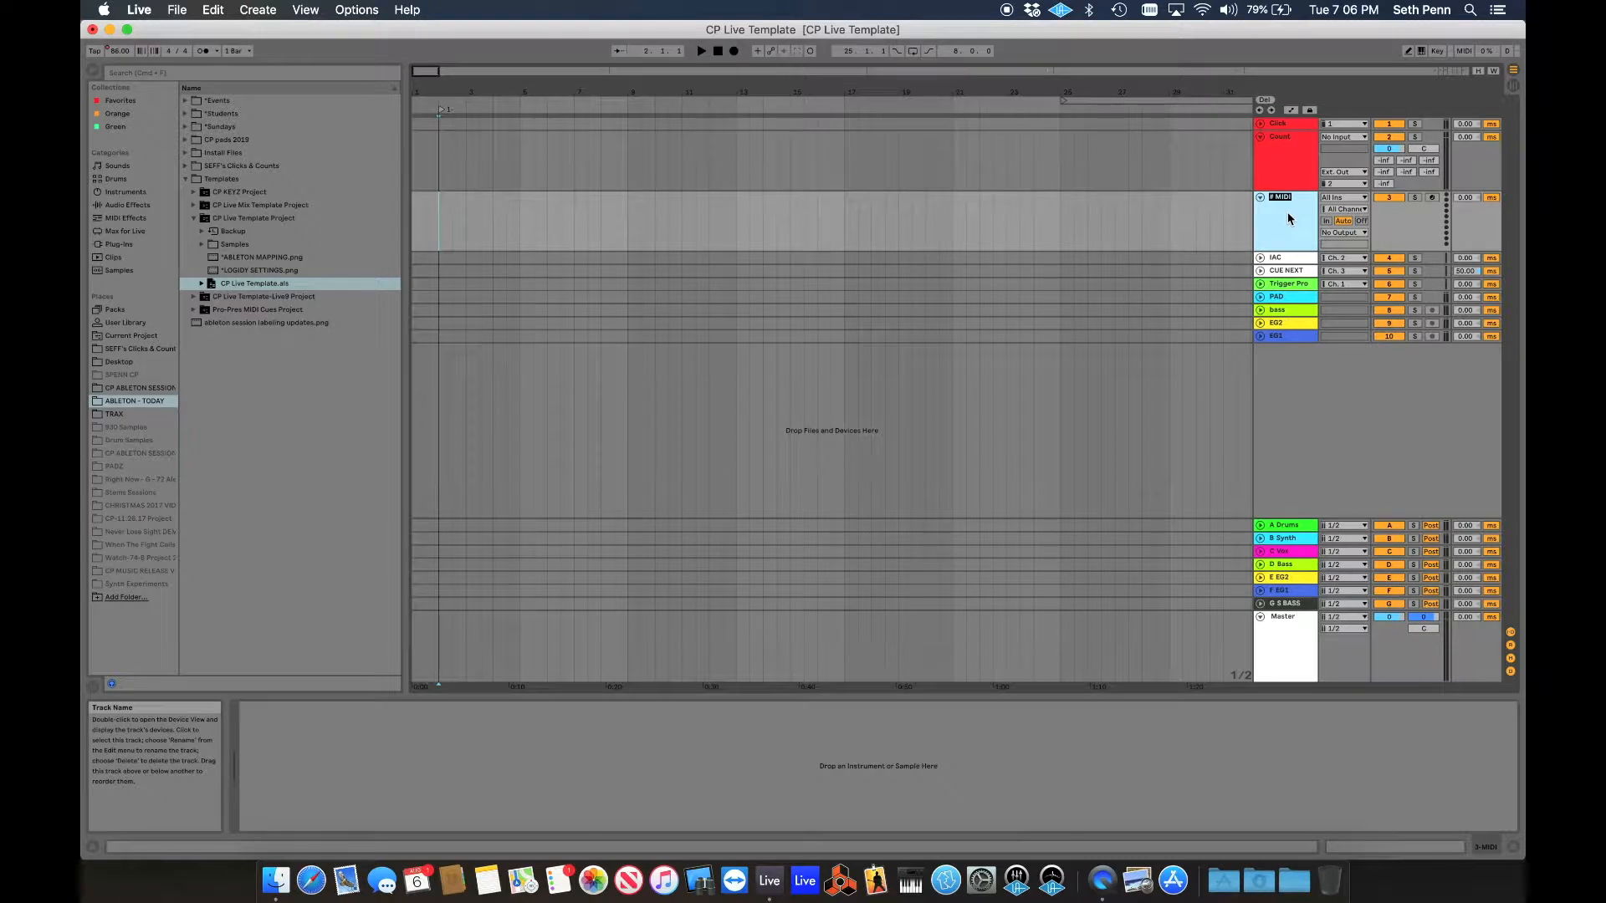
key(Return)
key(super+r)
text(IAC)
key(Return)
Set the new IAC track's MIDI input to No Input and its output to IAC Driver (Bus 1)
click(1341, 201)
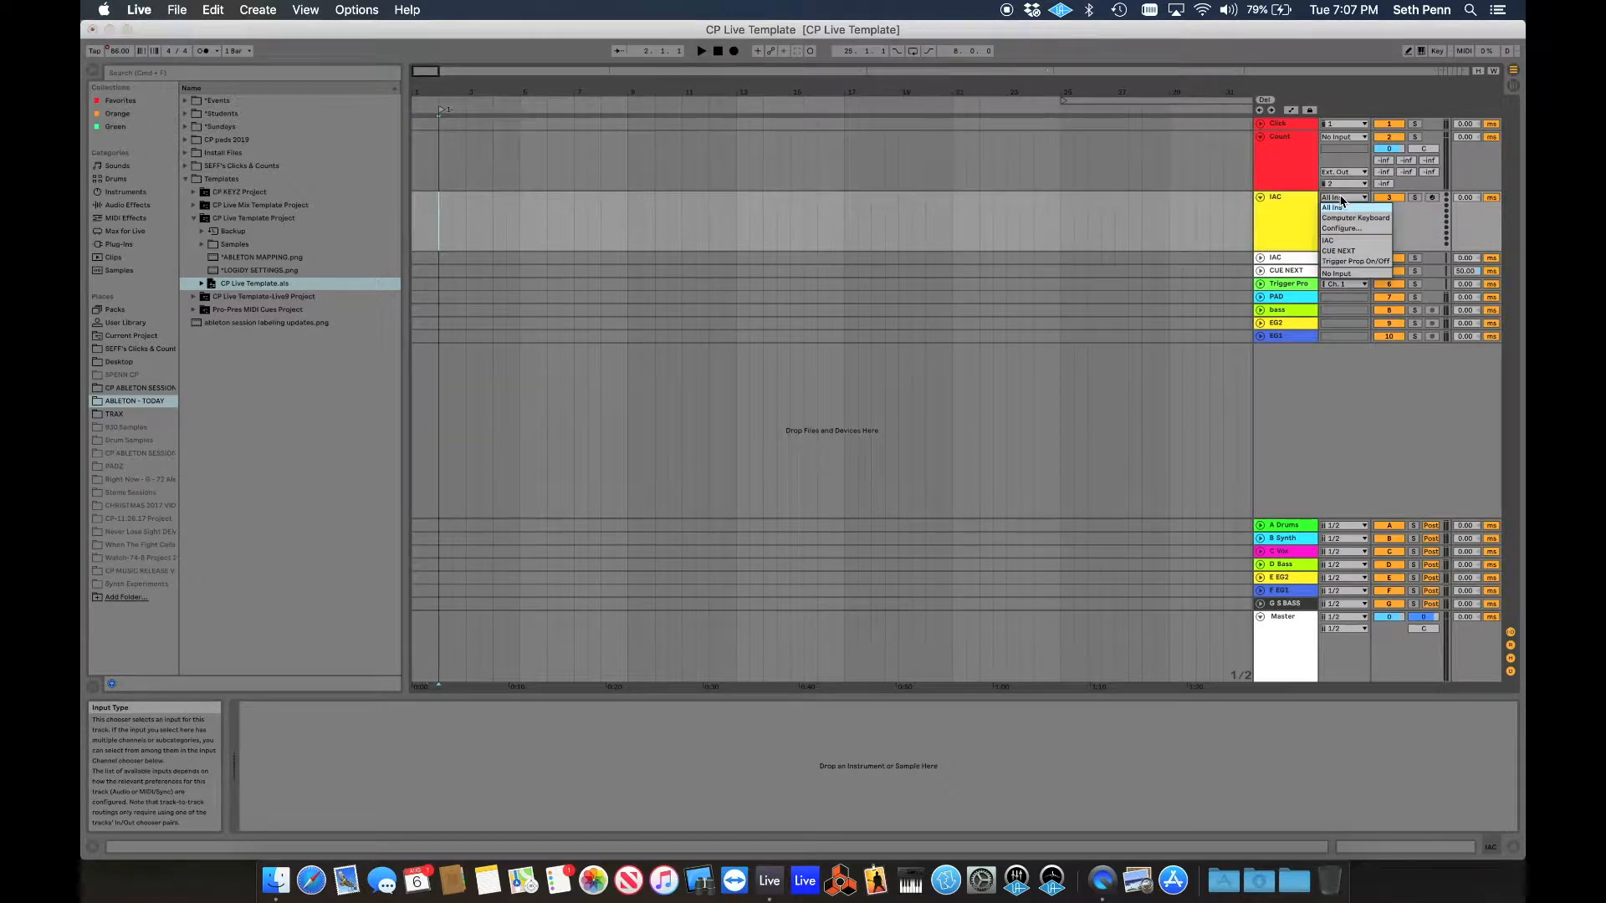
click(1355, 249)
click(1344, 233)
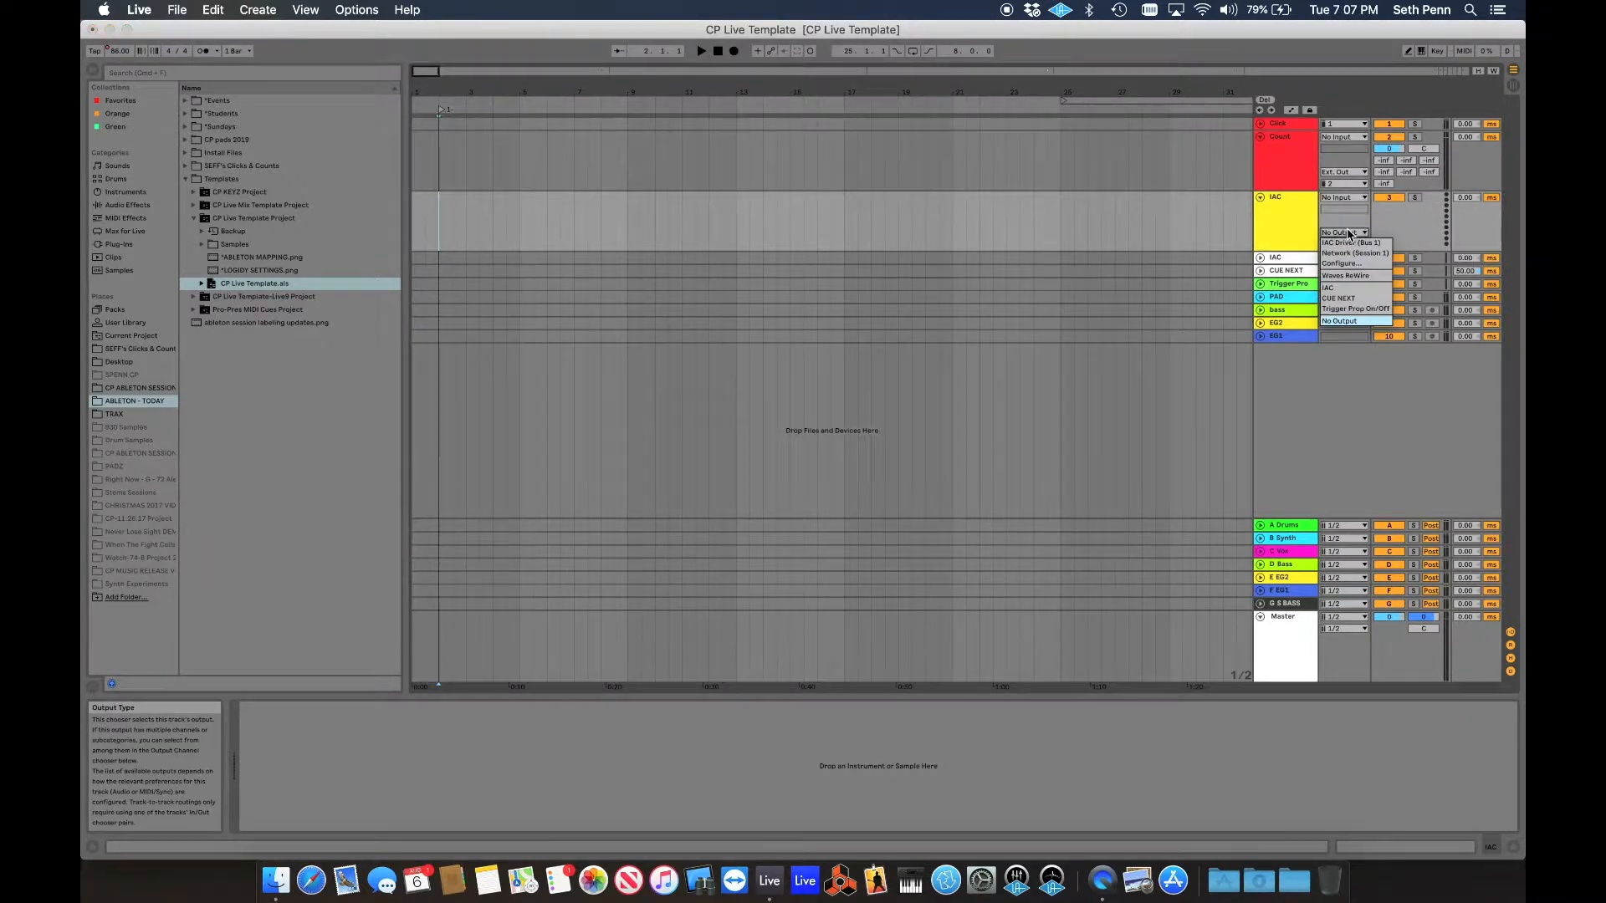
click(1360, 245)
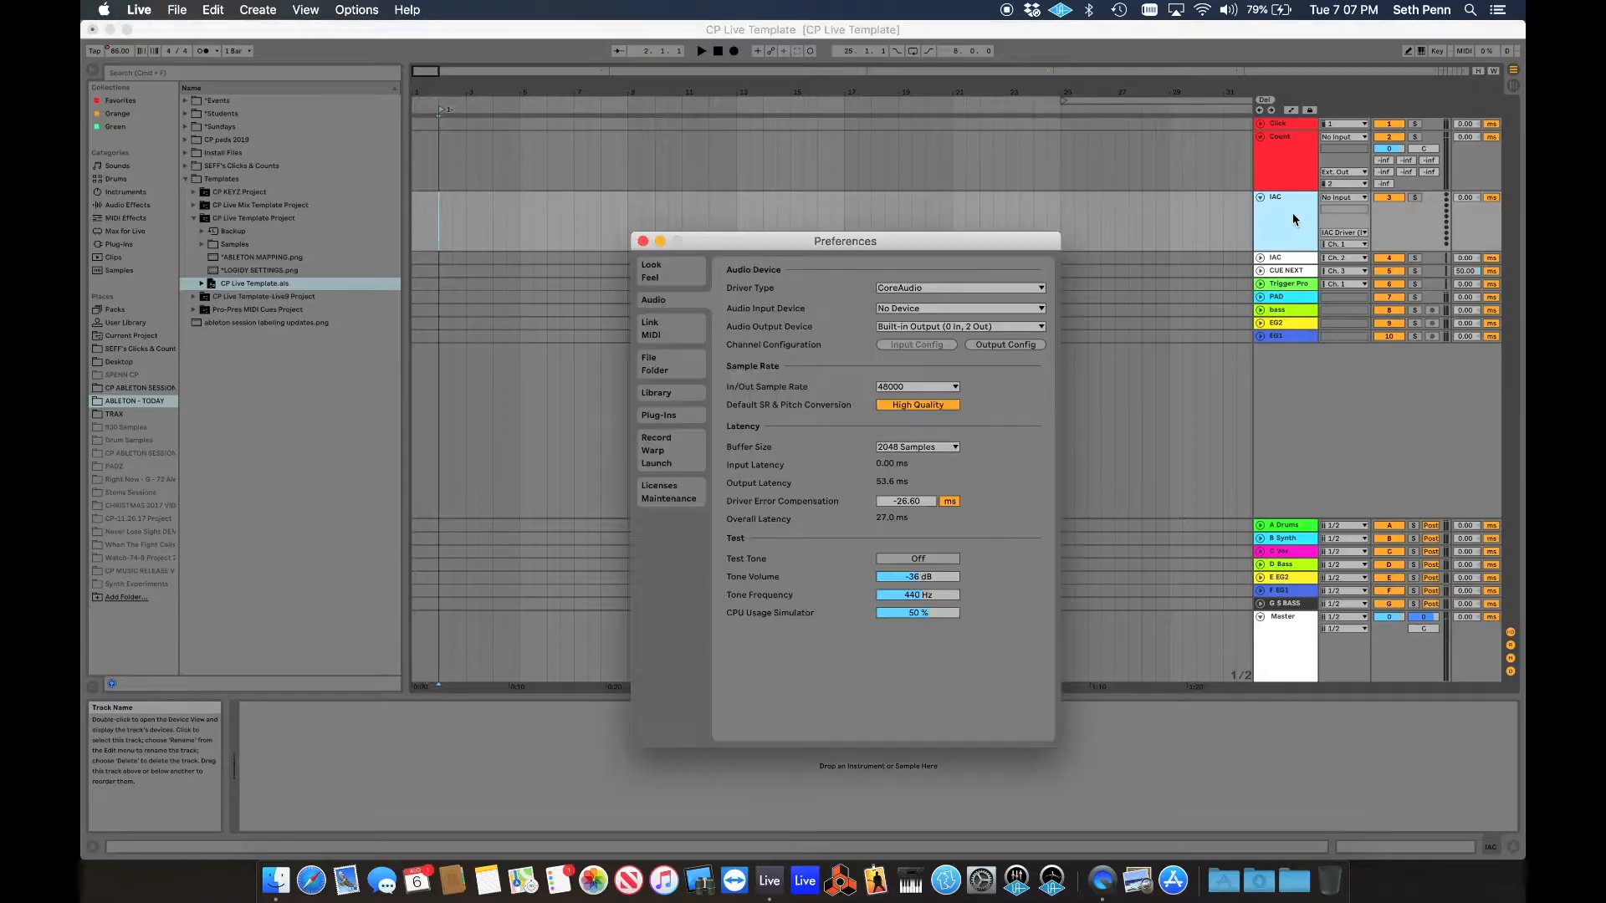
Review the Link/MIDI preferences for the IAC Driver input and output ports, and close the preferences
drag(928, 251, 922, 226)
click(679, 307)
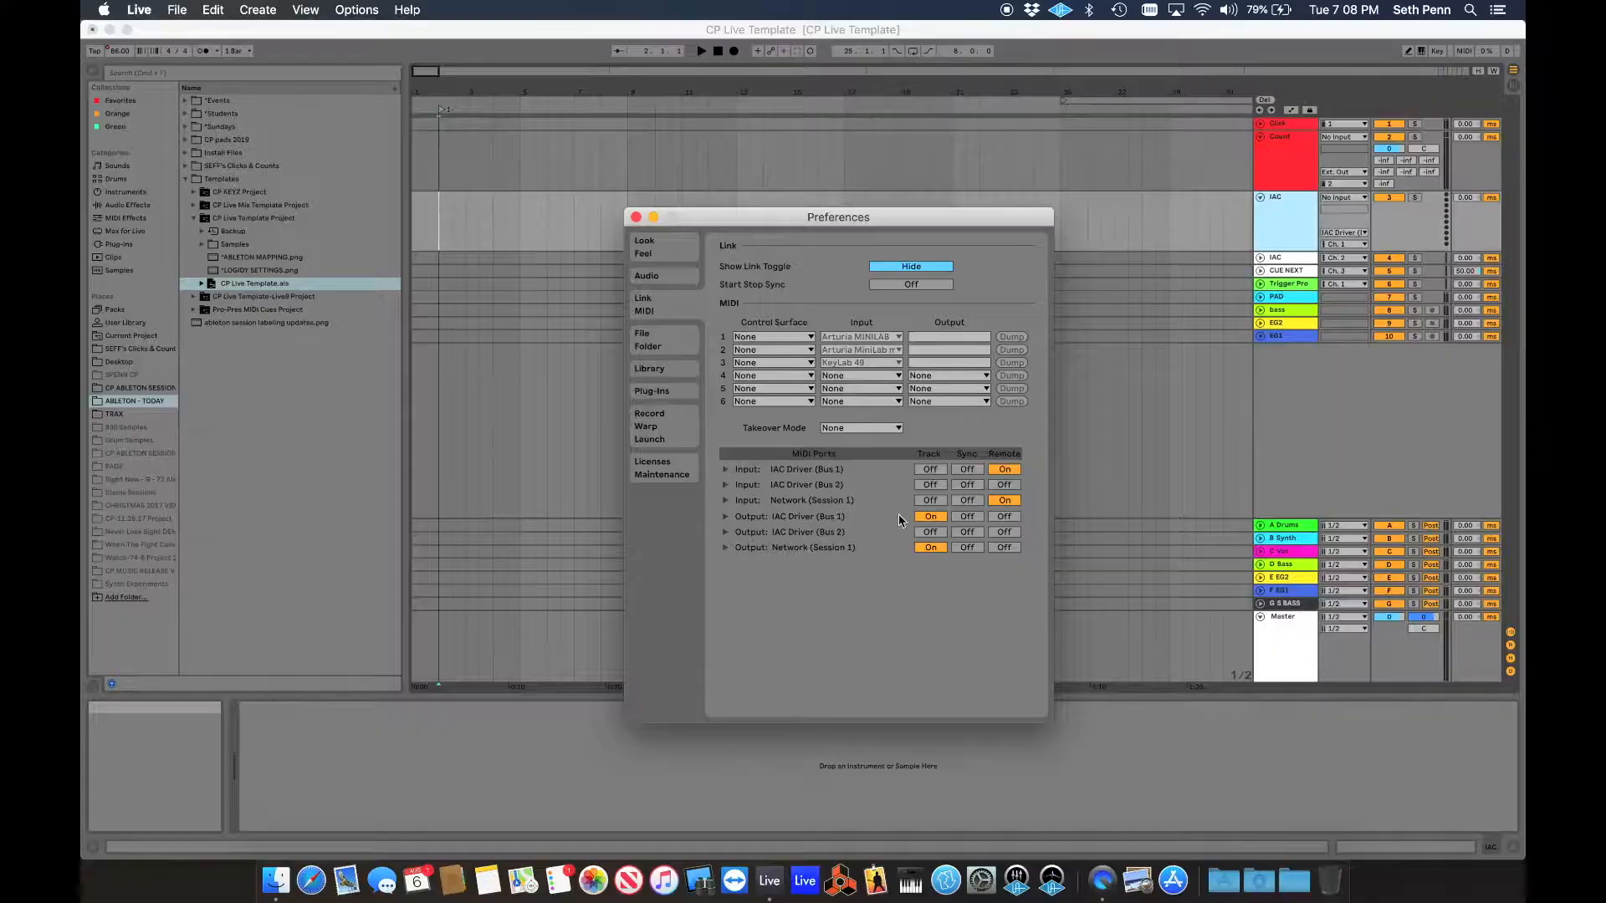
click(637, 219)
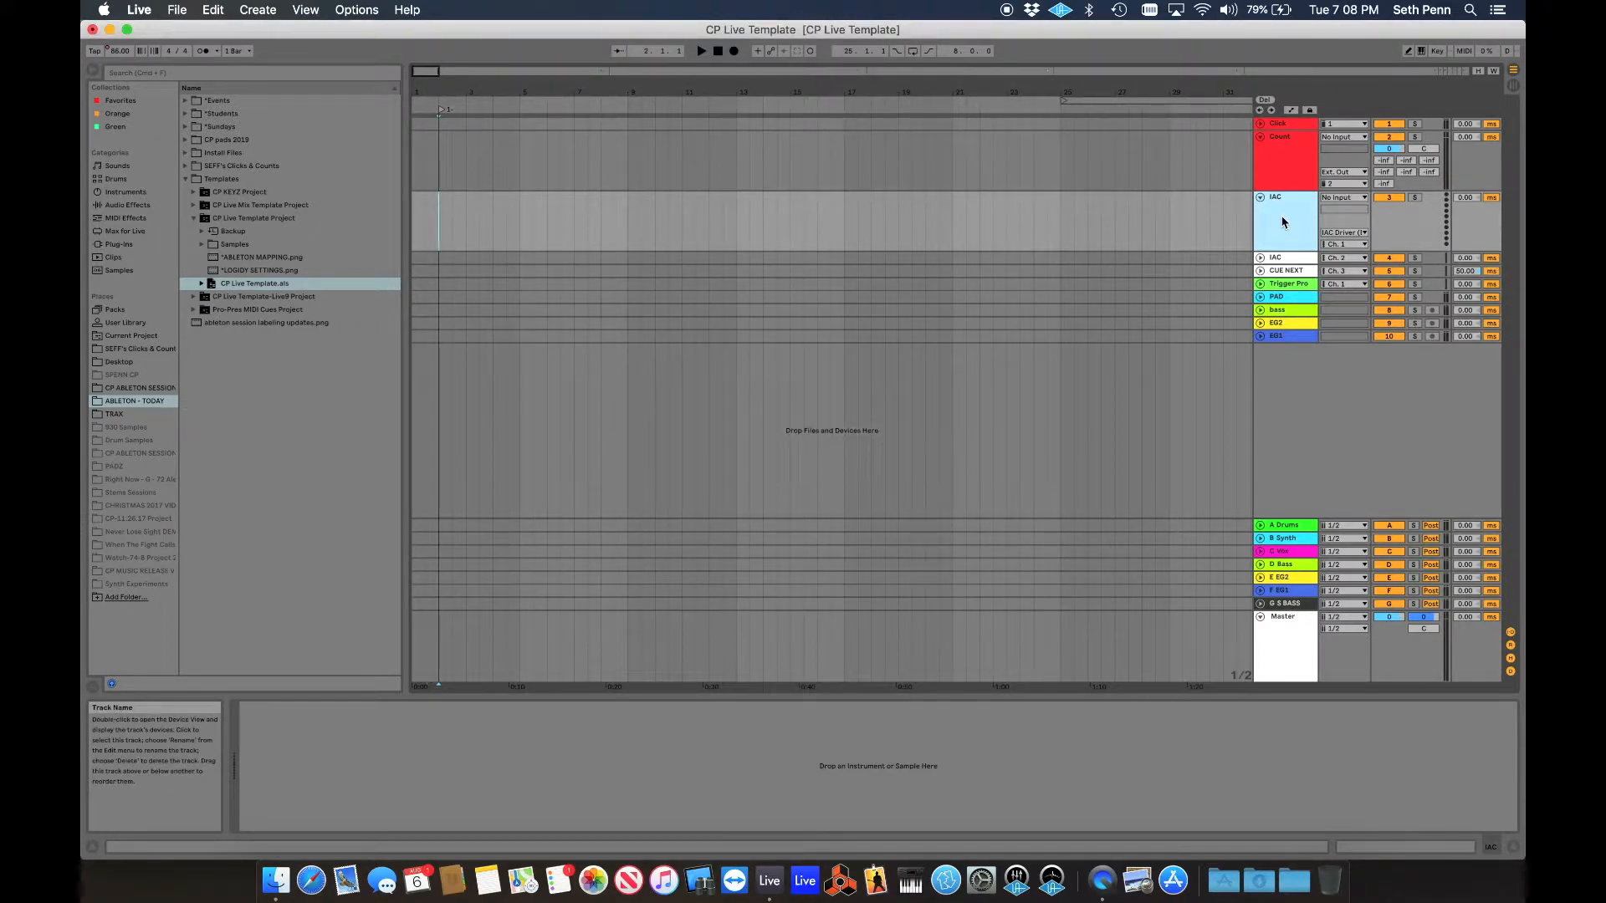
Review the set's MIDI mappings list in MIDI map mode, and leave the mode
click(1280, 217)
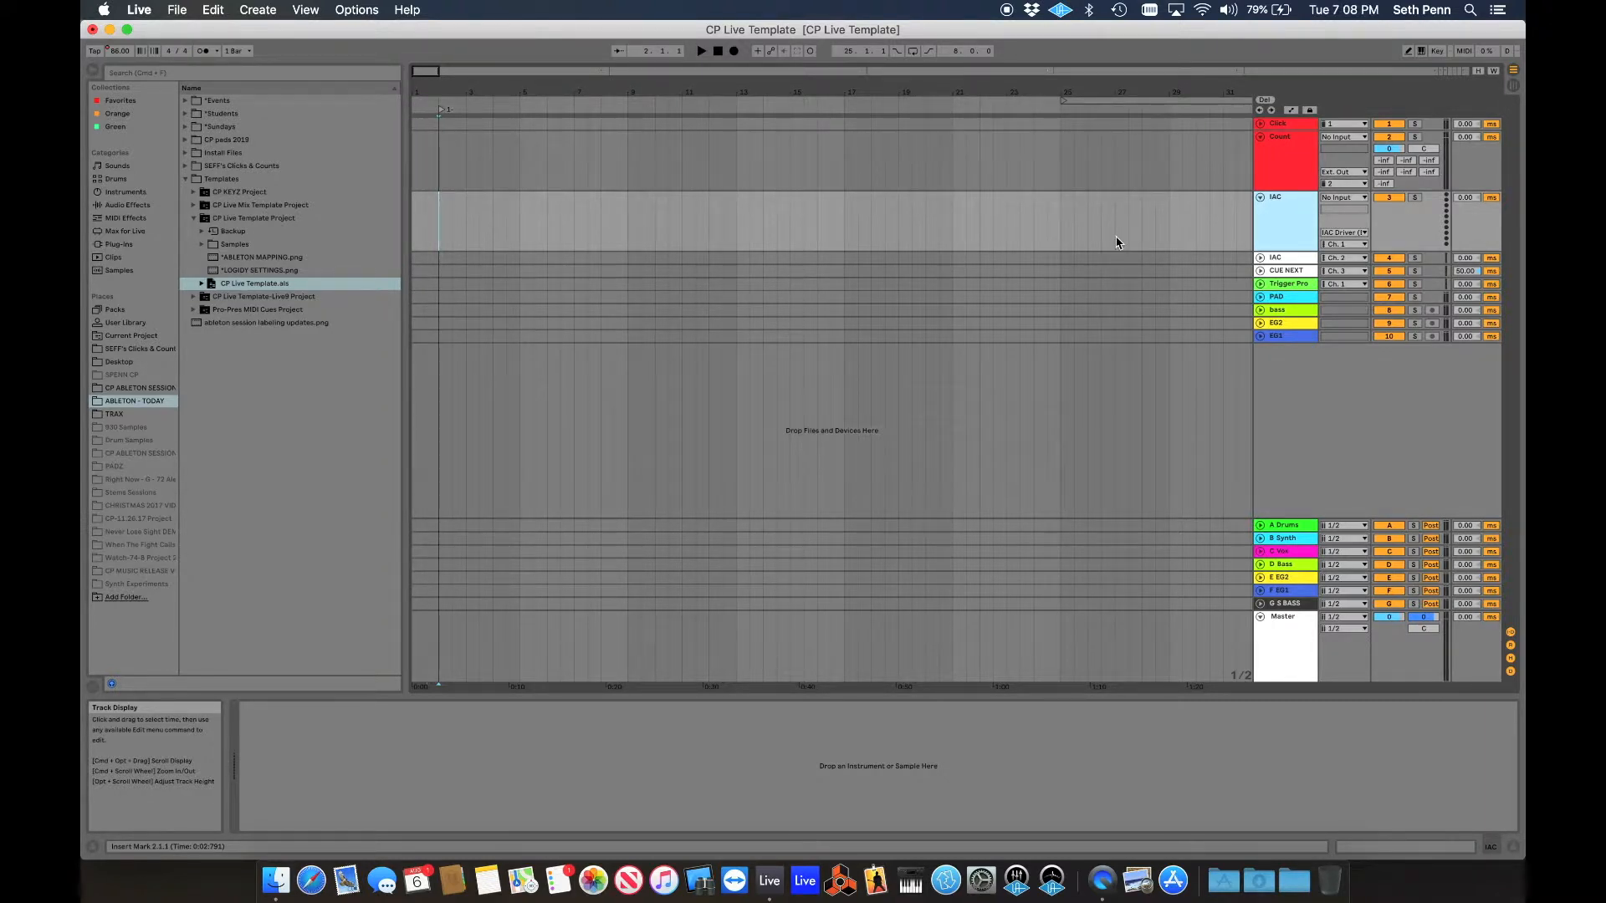
click(1464, 51)
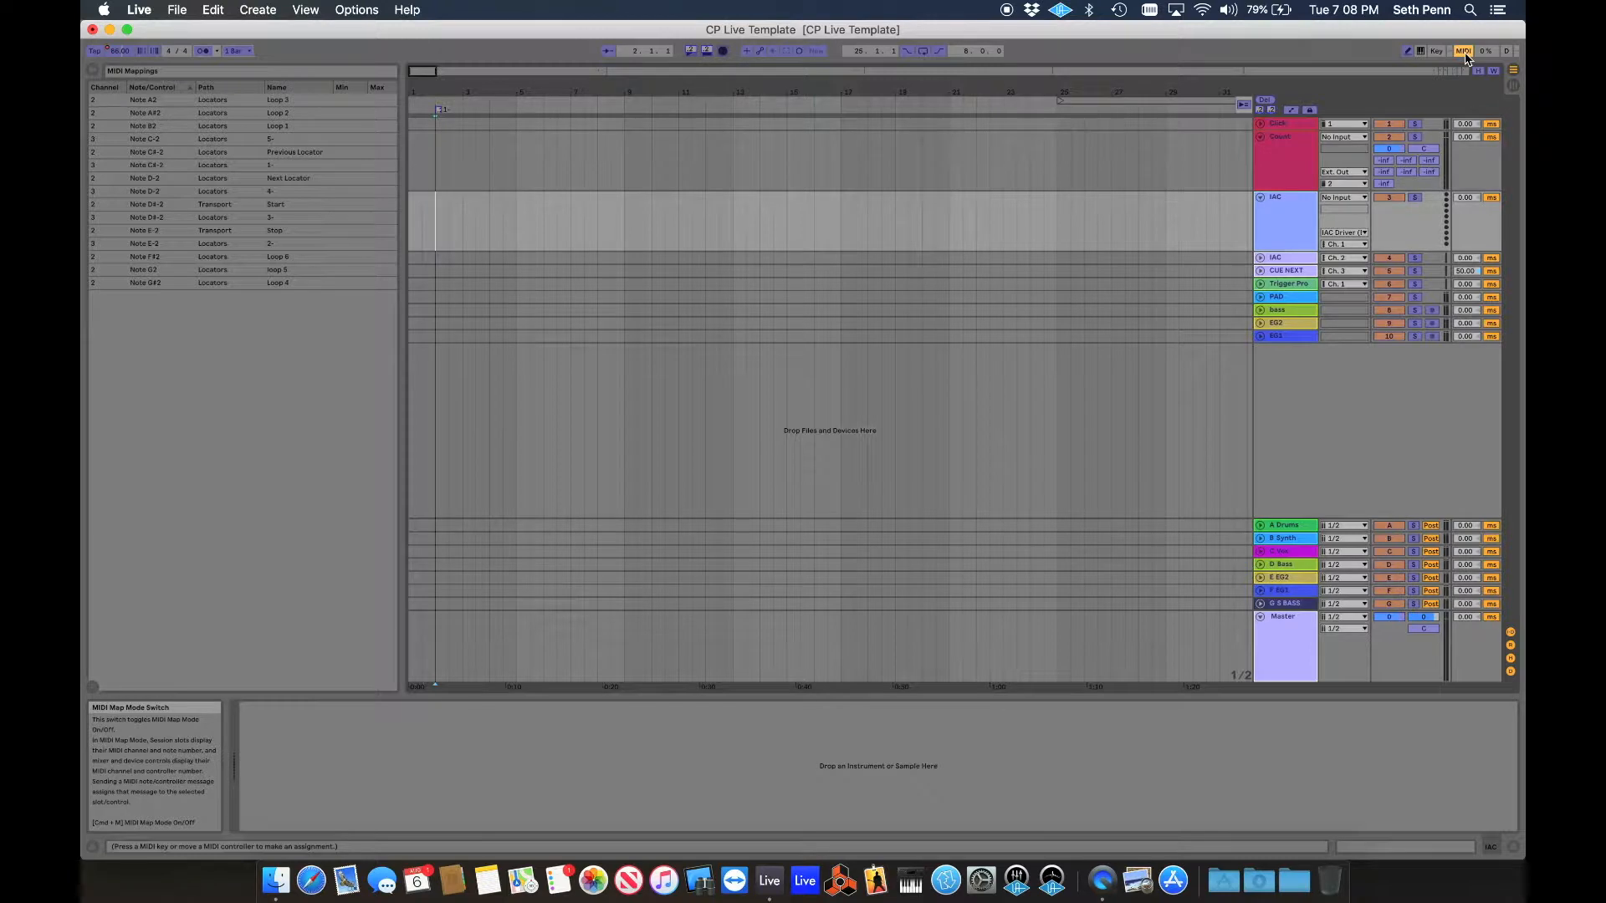
click(1468, 56)
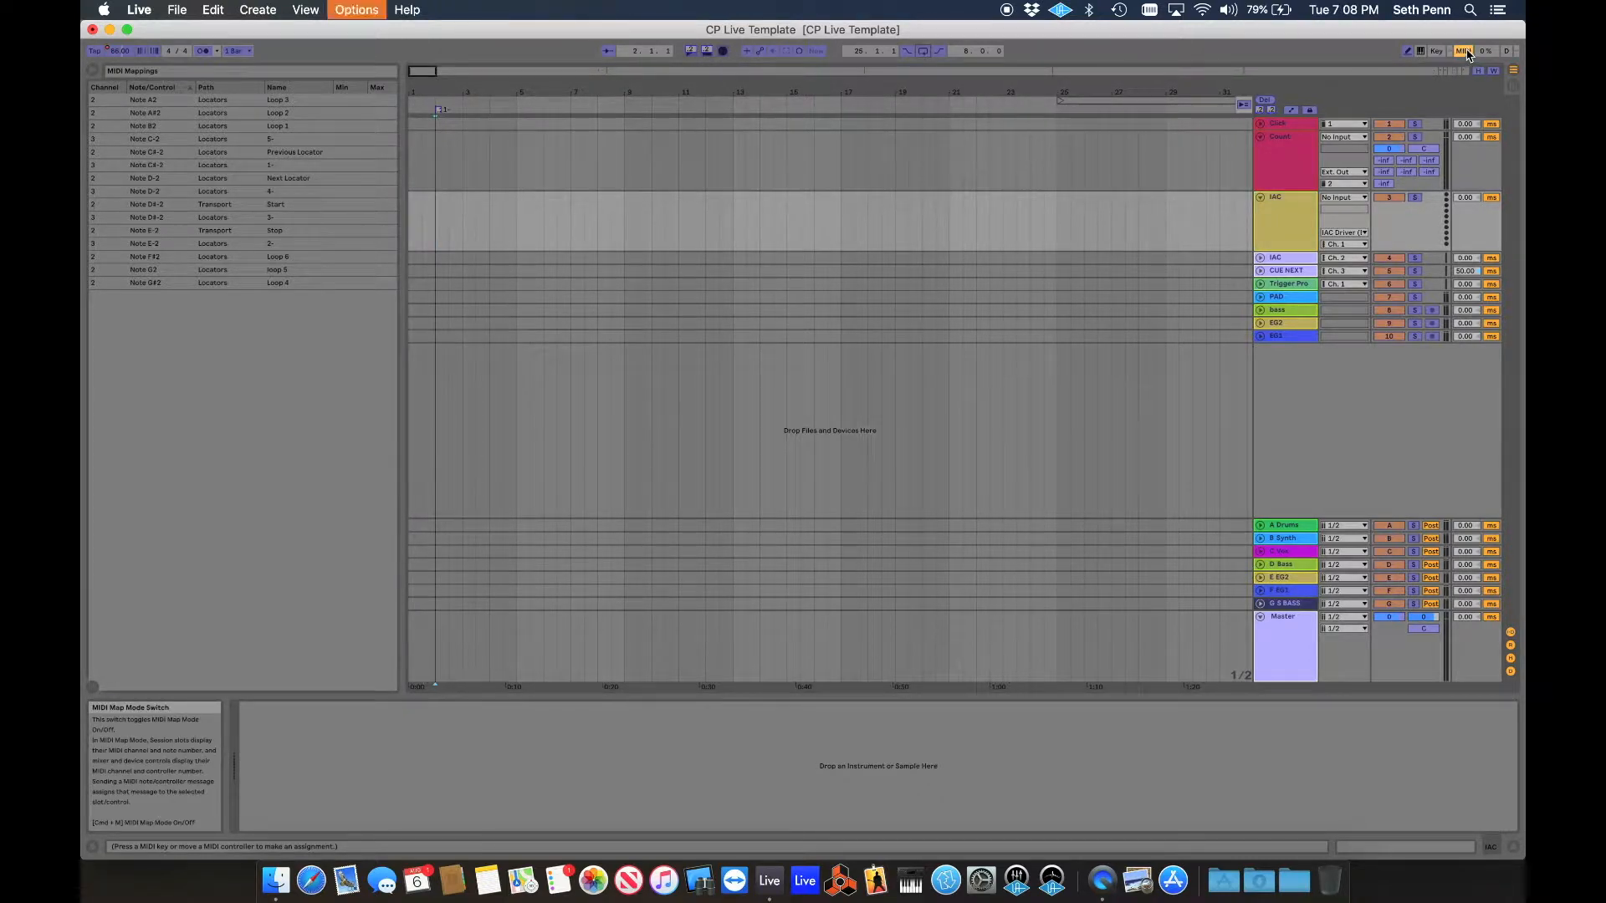
click(1468, 53)
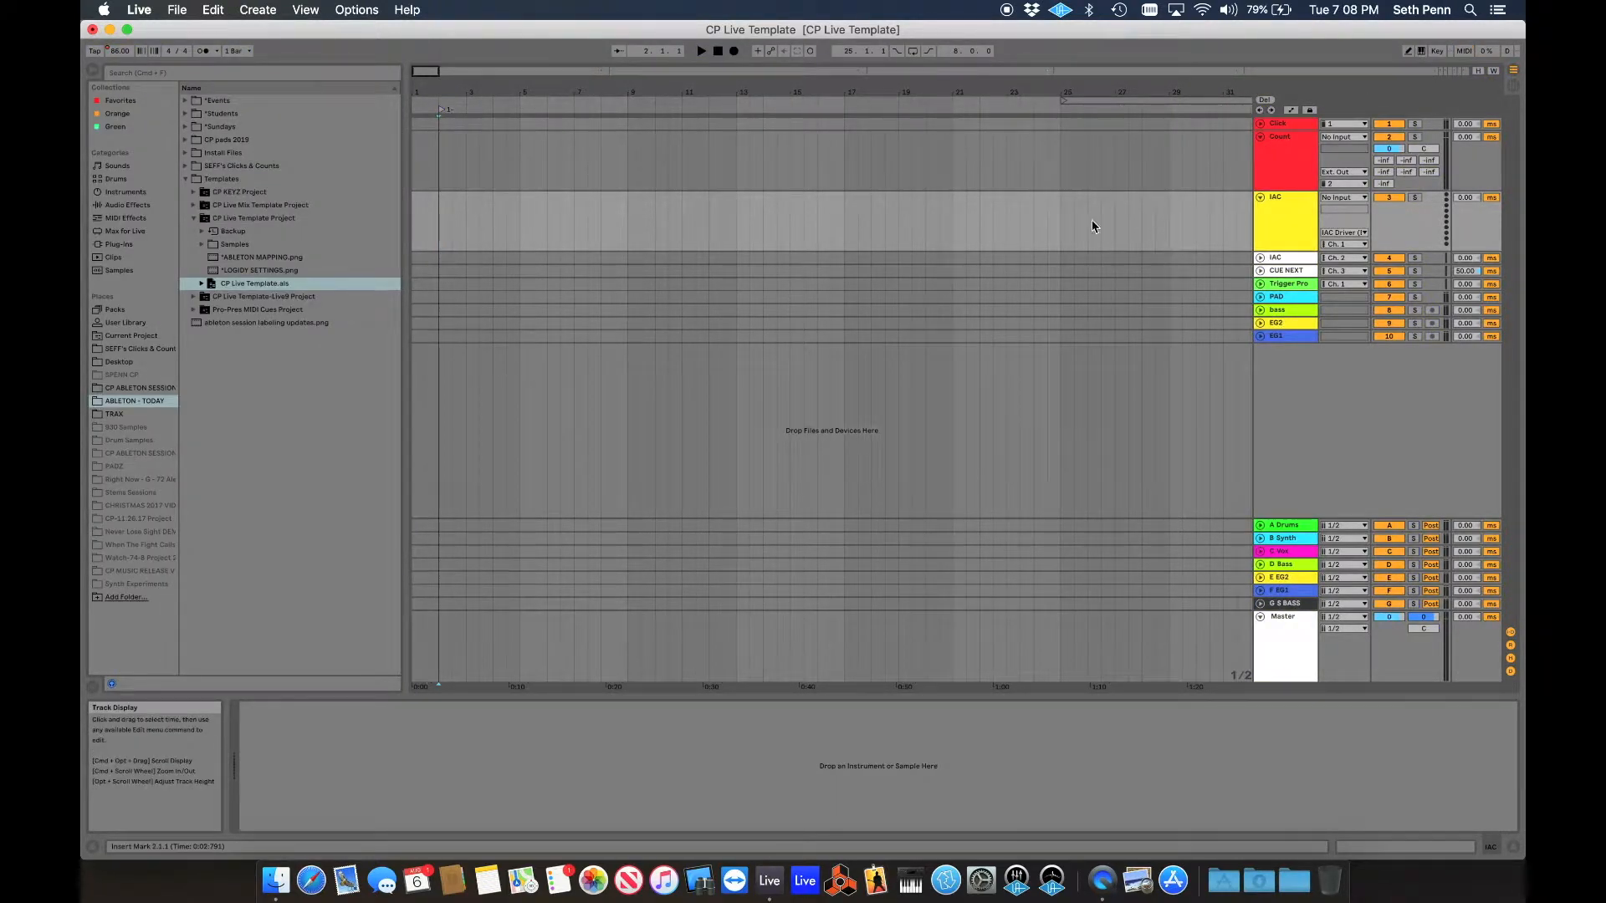
Examine the existing cue clips near bar 1105 and the Stop clip at bar 205 in the arrangement
scroll(1087, 228, right, 5)
drag(441, 71, 1432, 71)
scroll(971, 258, right, 3)
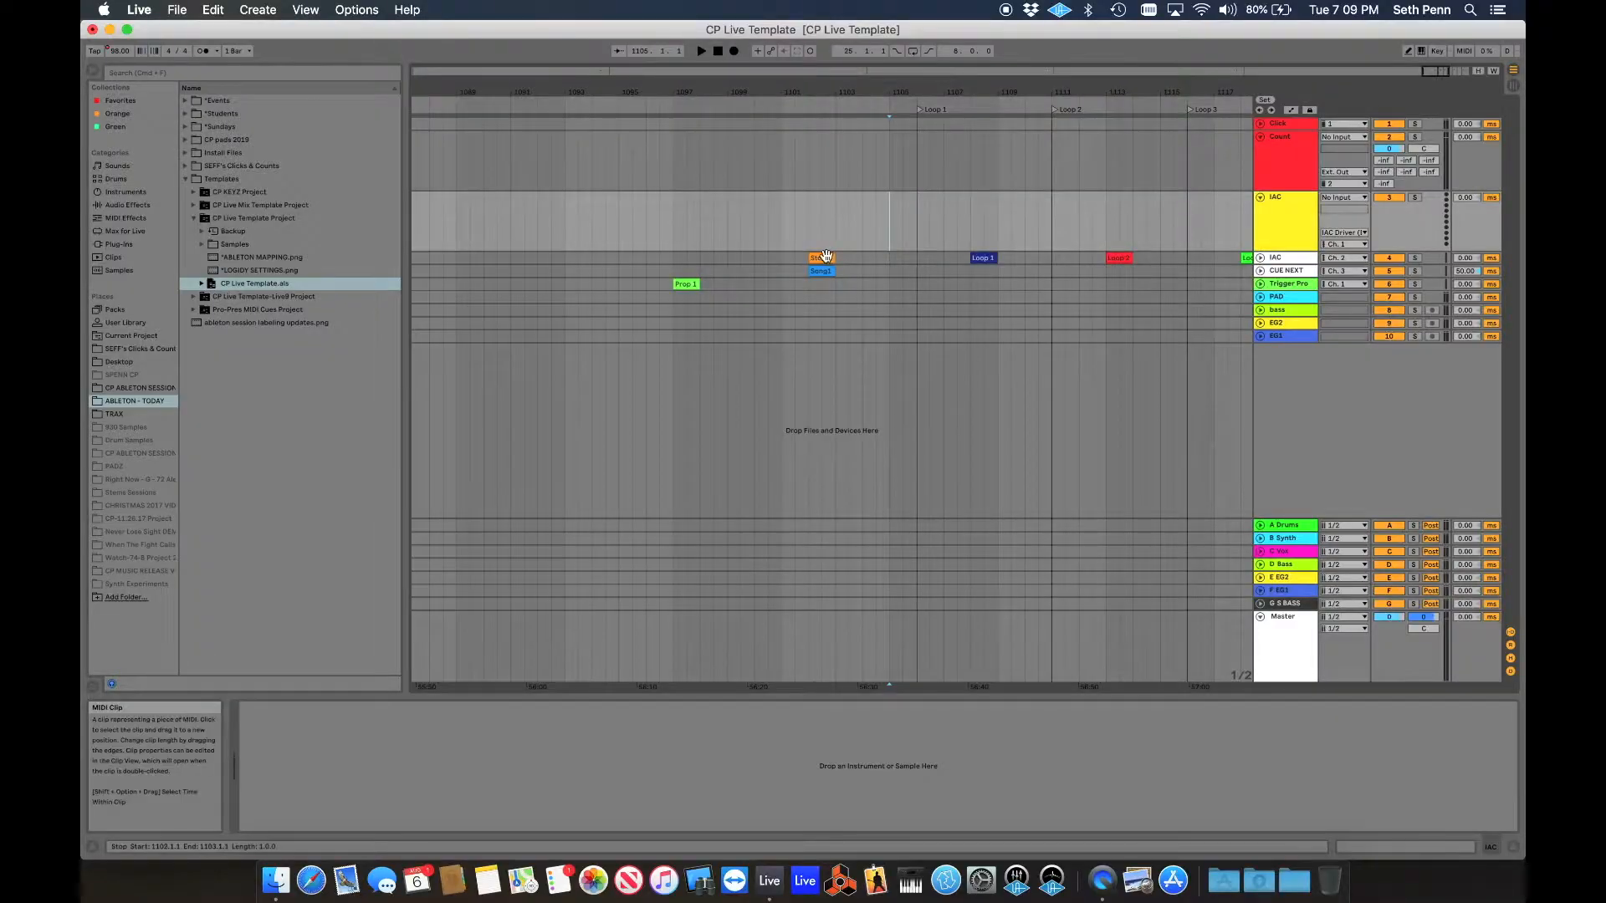
click(602, 71)
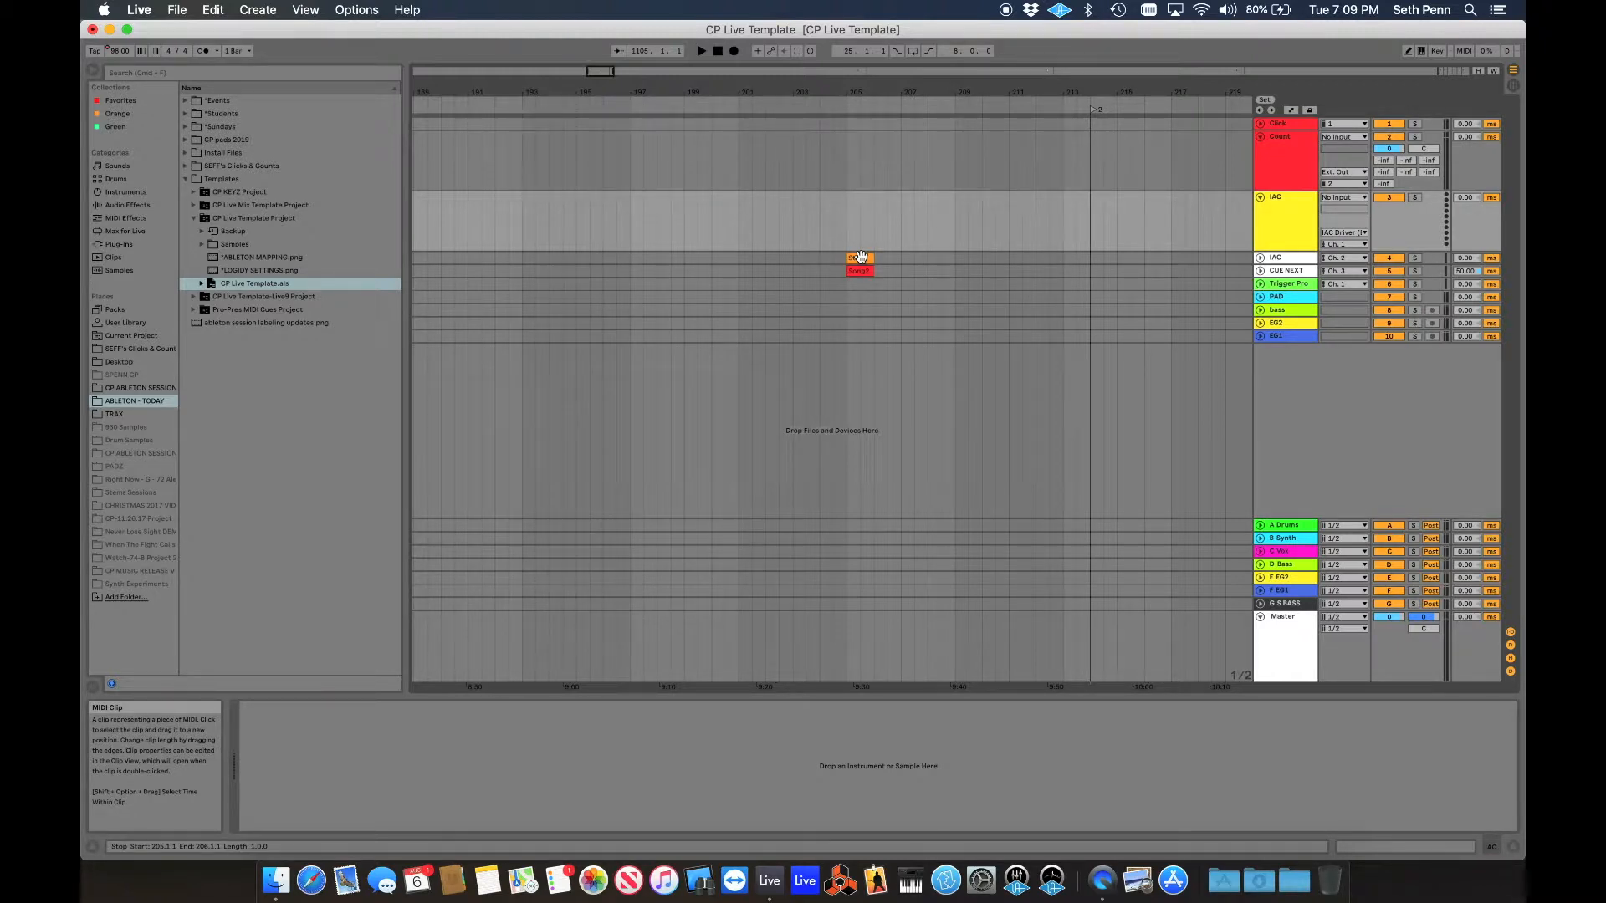
Play the arrangement briefly from bar 201 and stop playback
click(732, 232)
key(space)
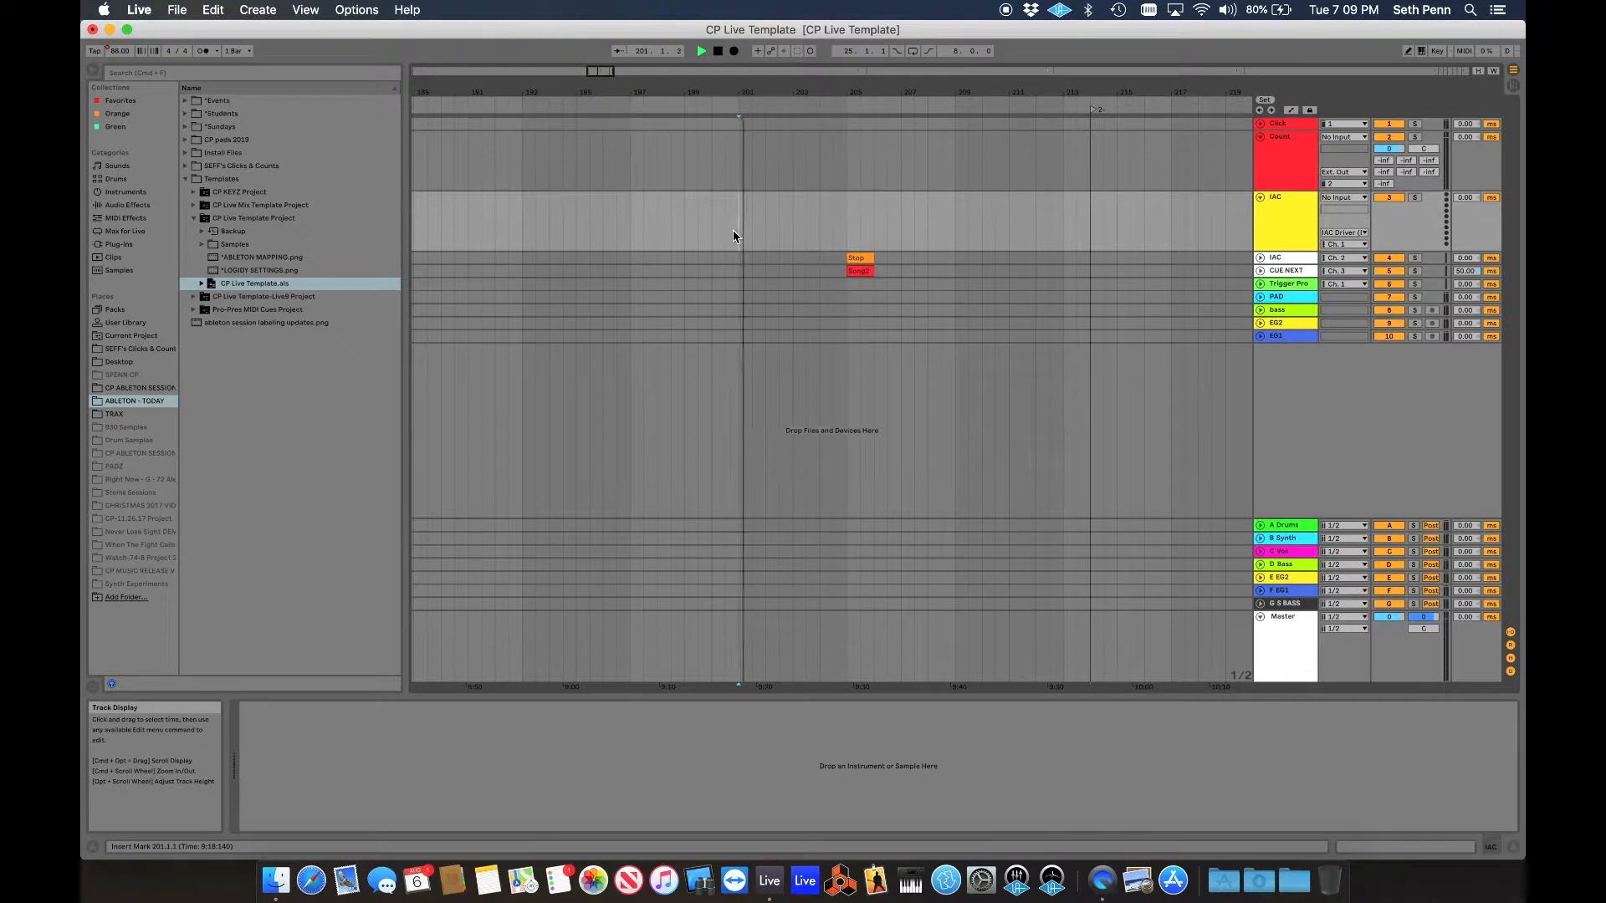
key(space)
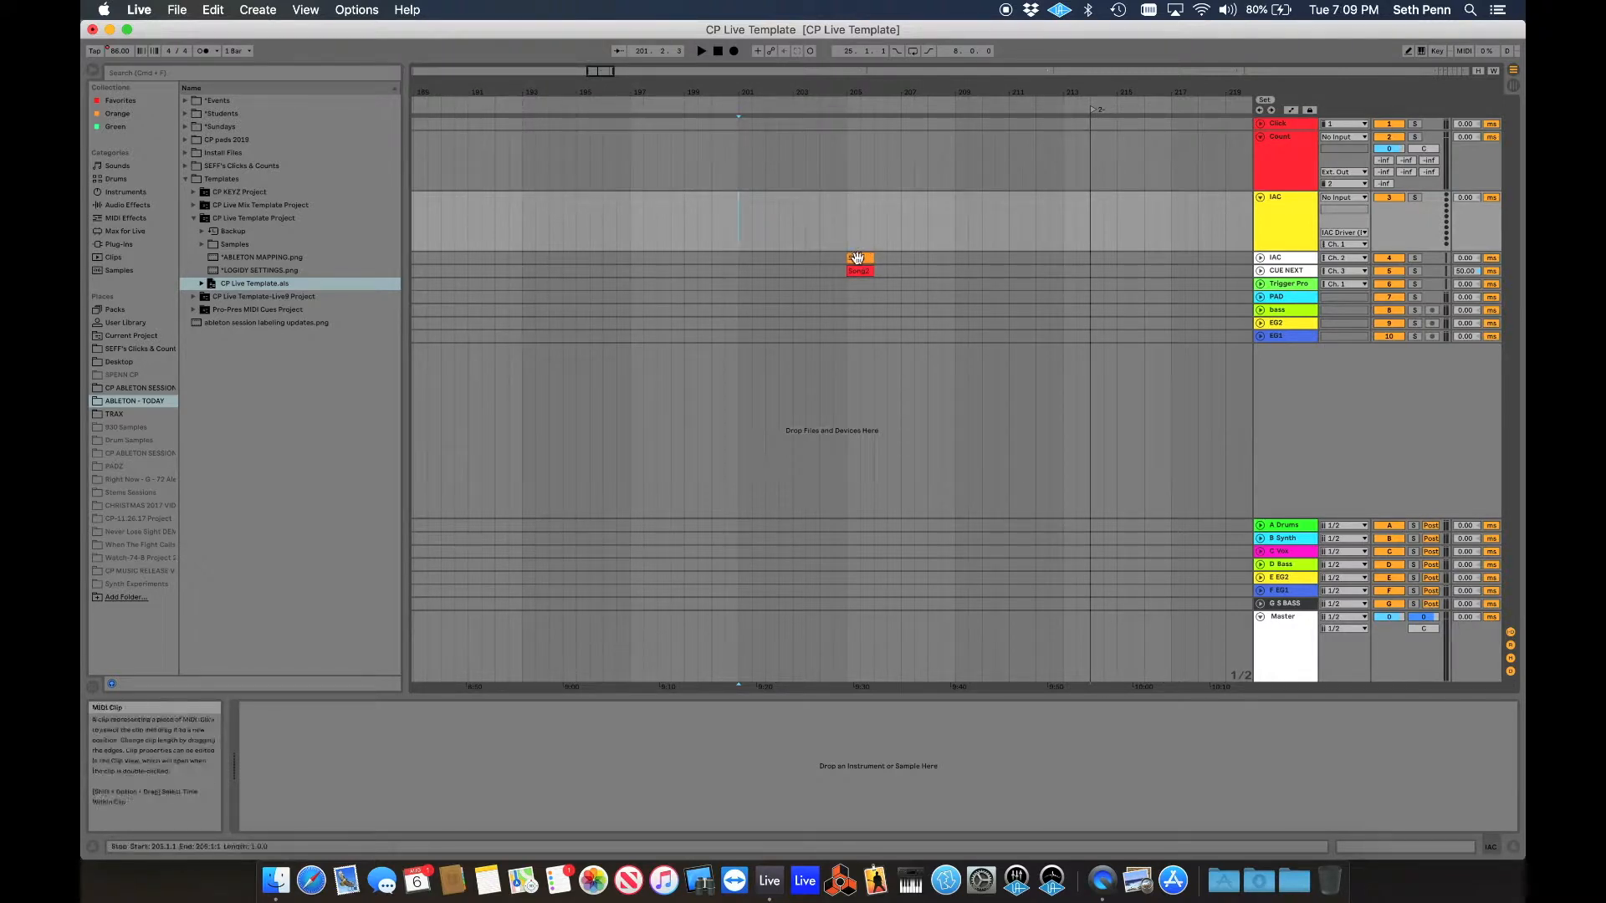
Insert a one-bar empty MIDI clip at bar 201 on the new IAC track
drag(741, 221, 770, 222)
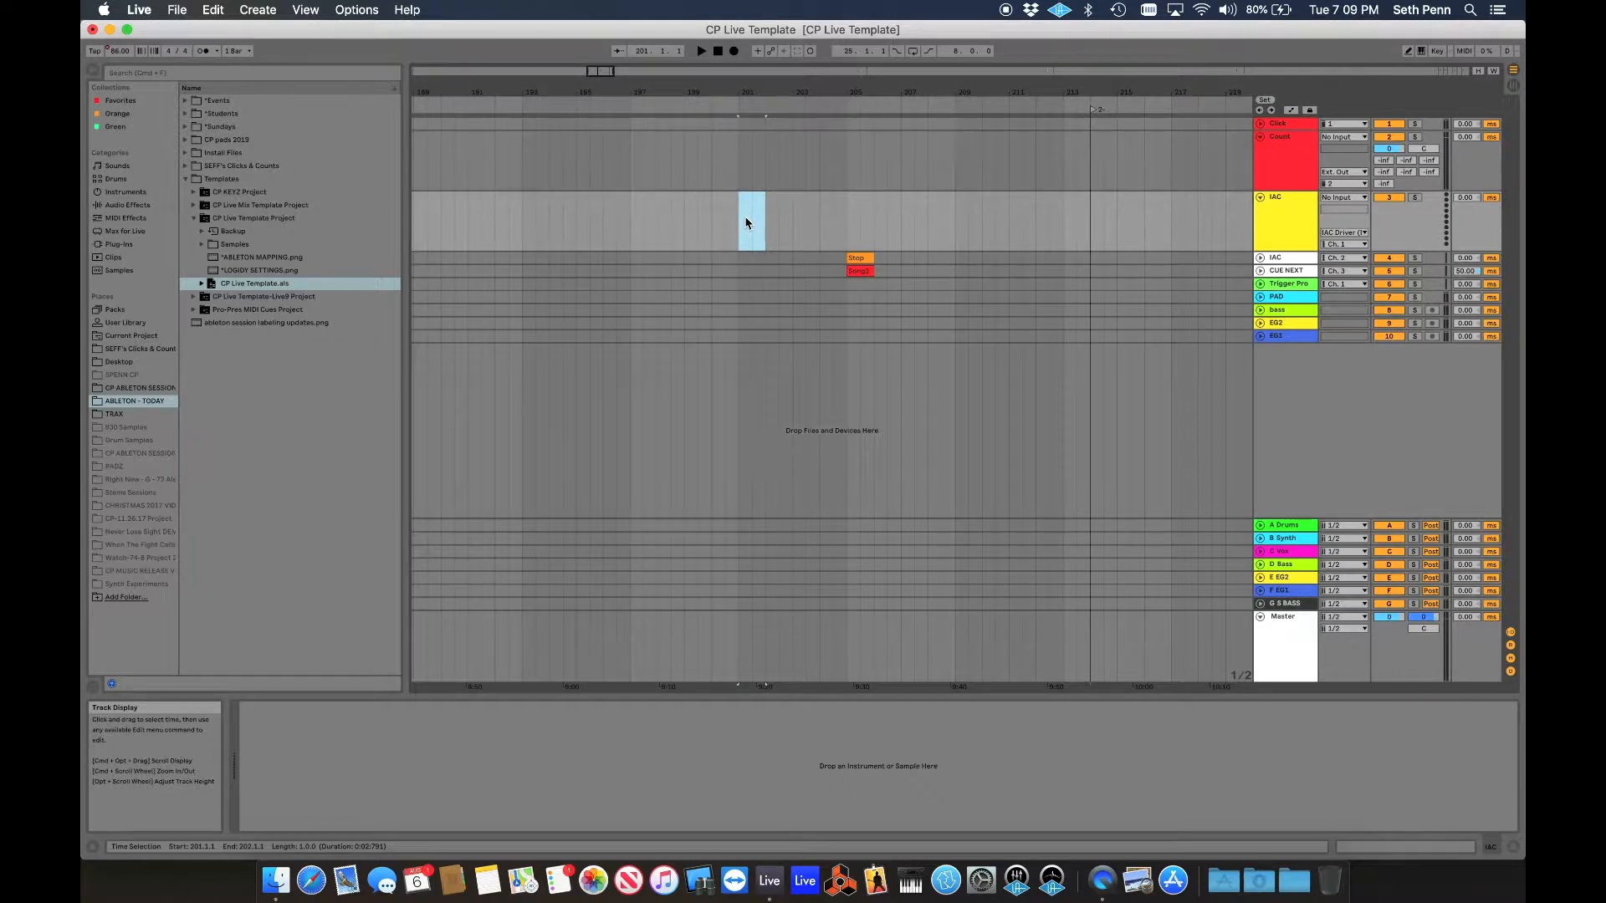
right_click(746, 223)
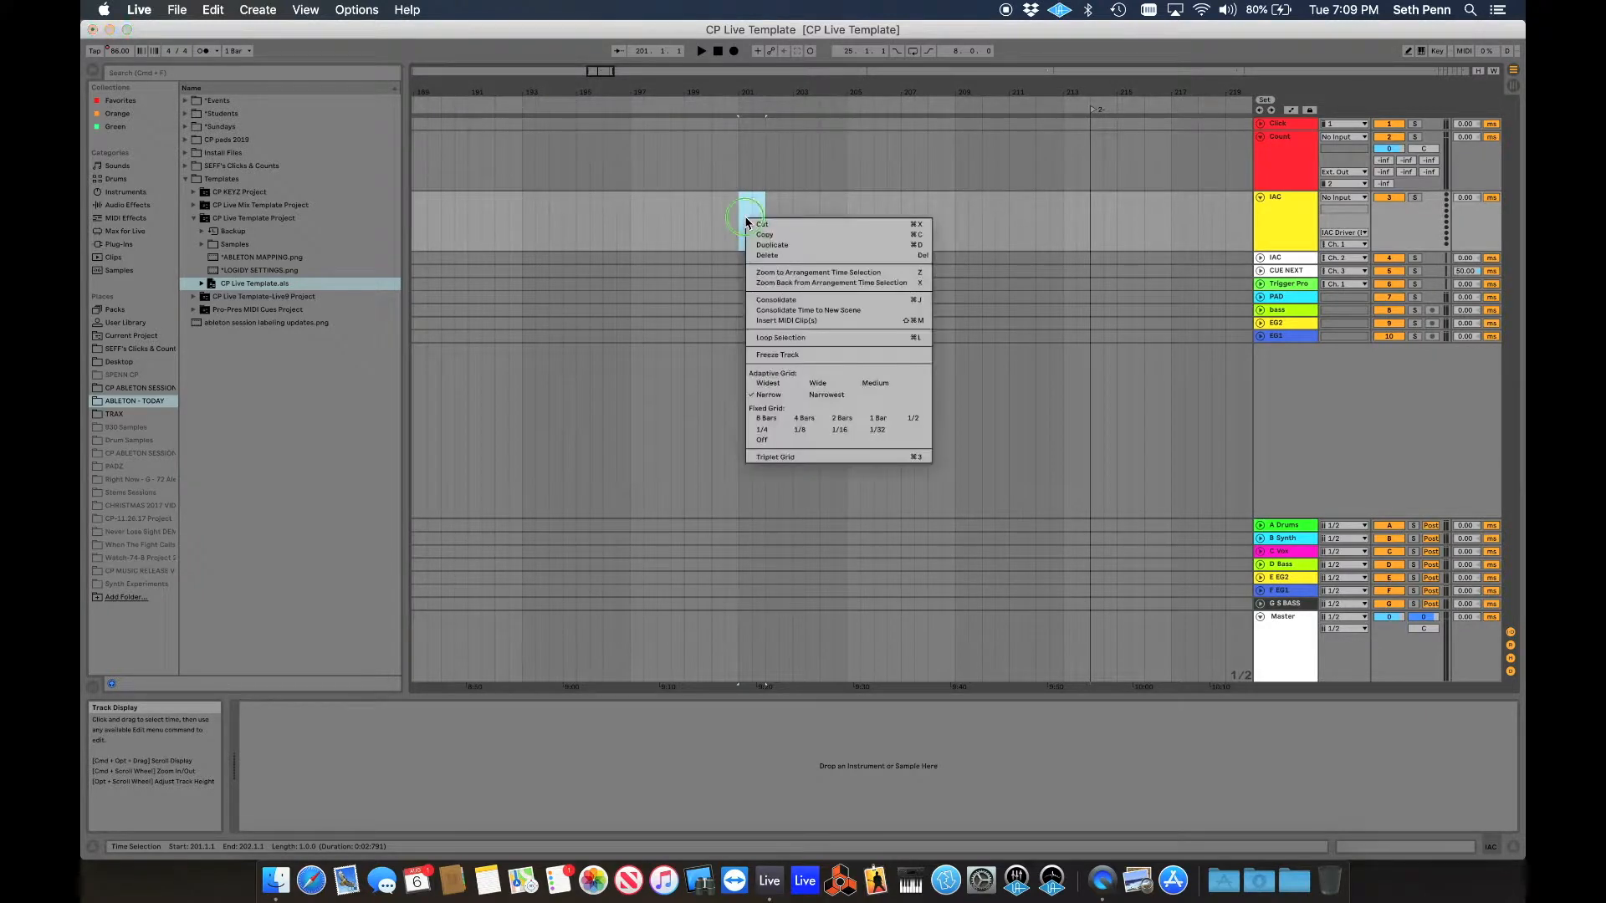
click(822, 322)
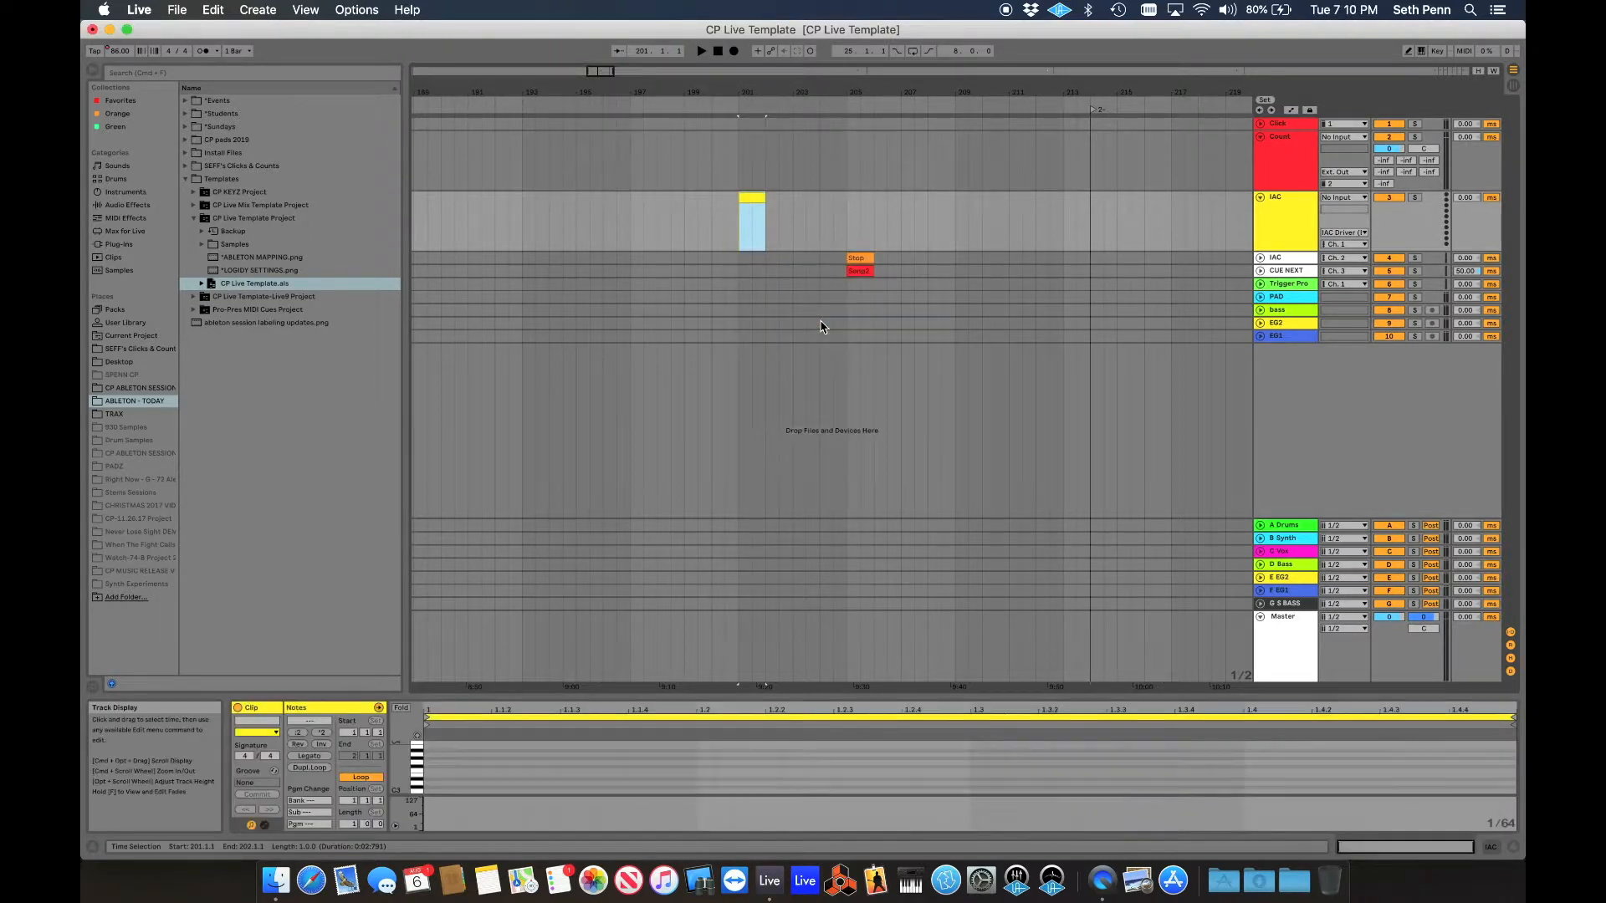
Show the new clip in the detail view and enlarge its MIDI note editor
click(754, 201)
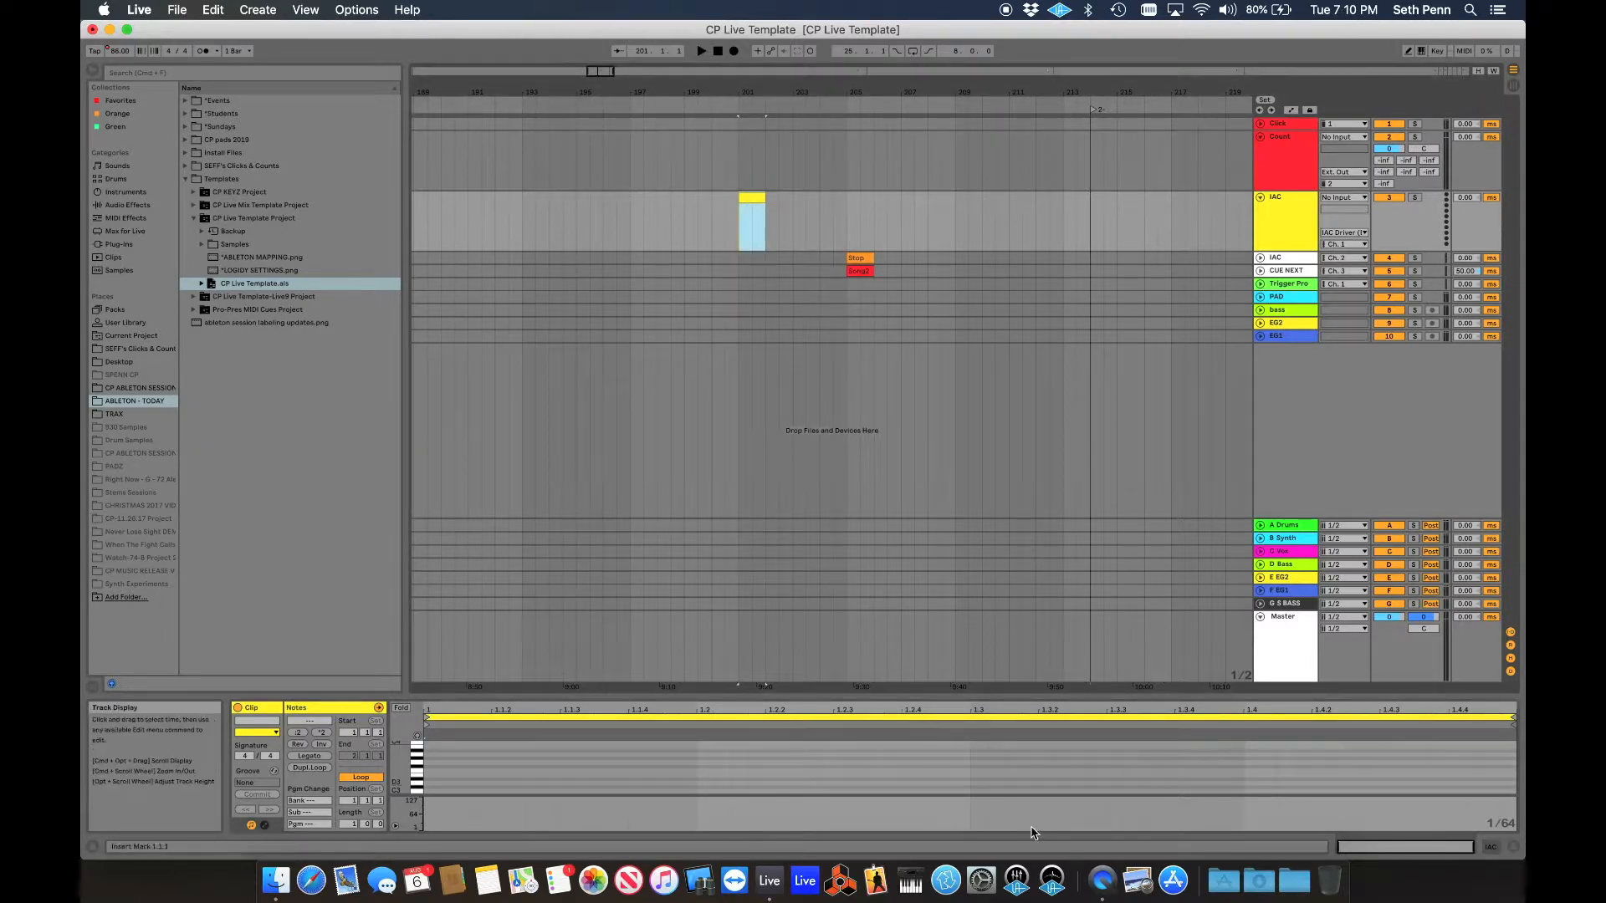
click(1513, 848)
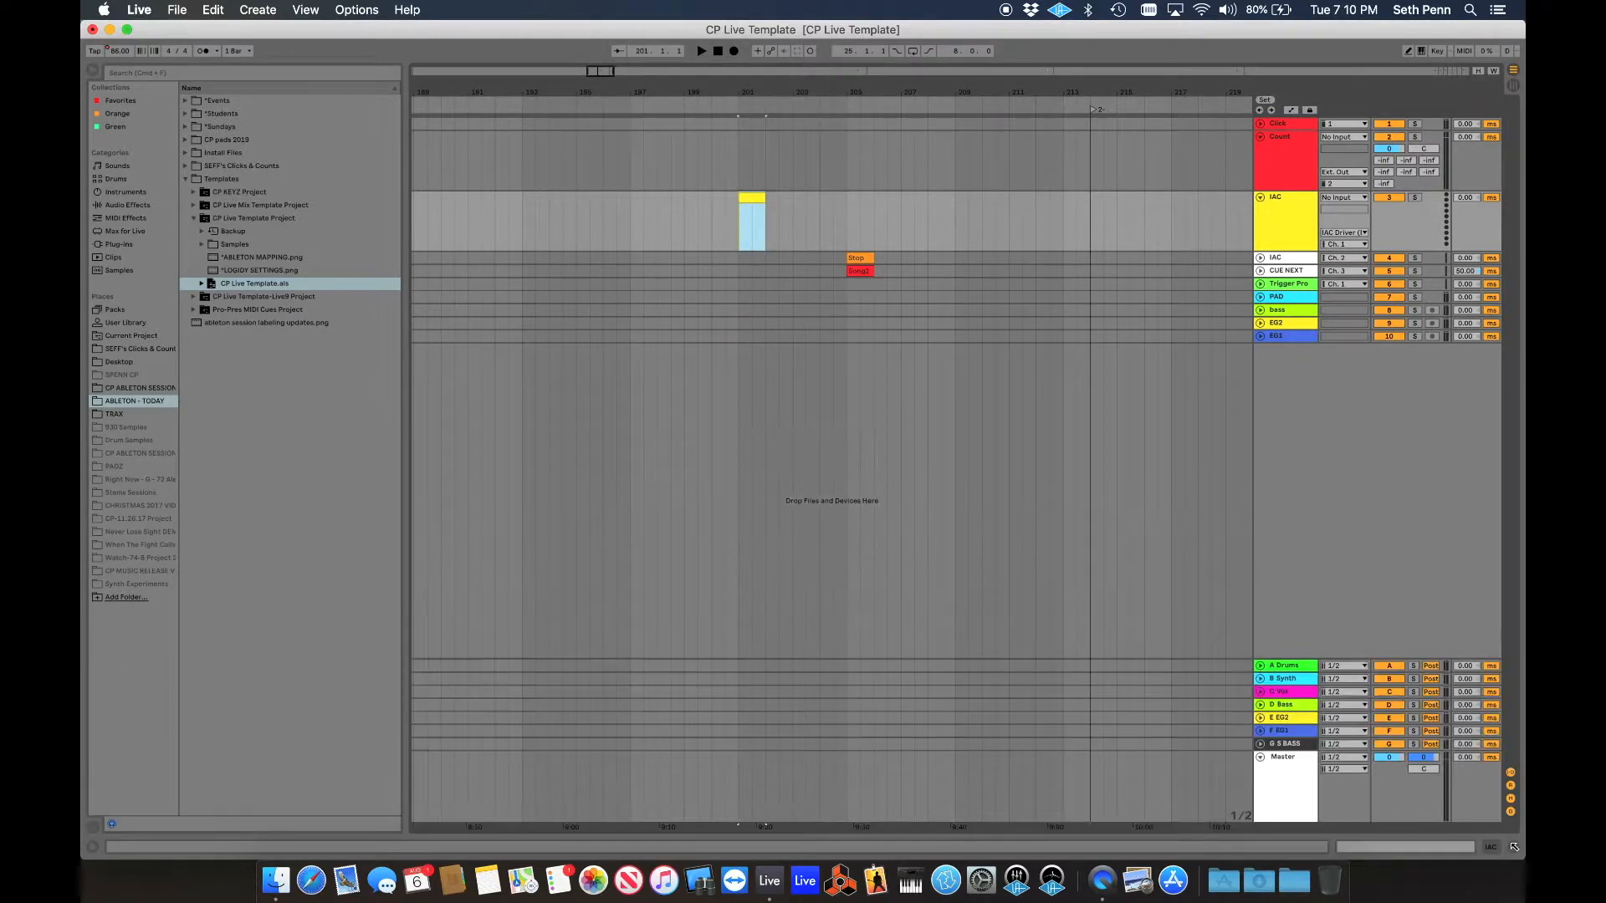
click(1513, 848)
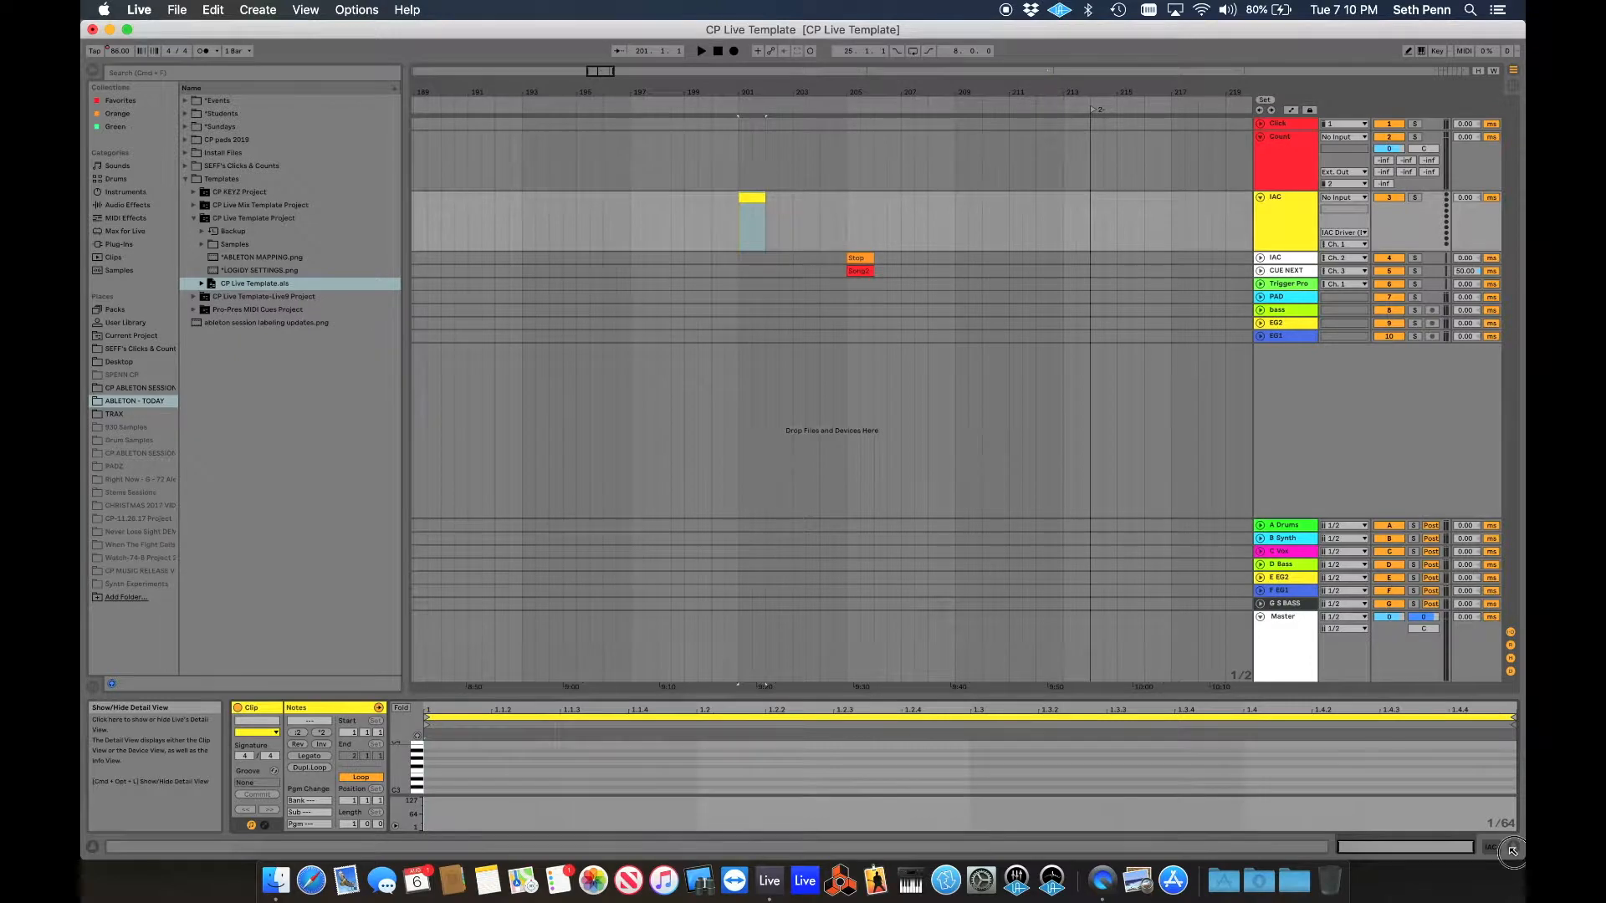
click(1513, 848)
click(1513, 848)
drag(623, 687, 621, 524)
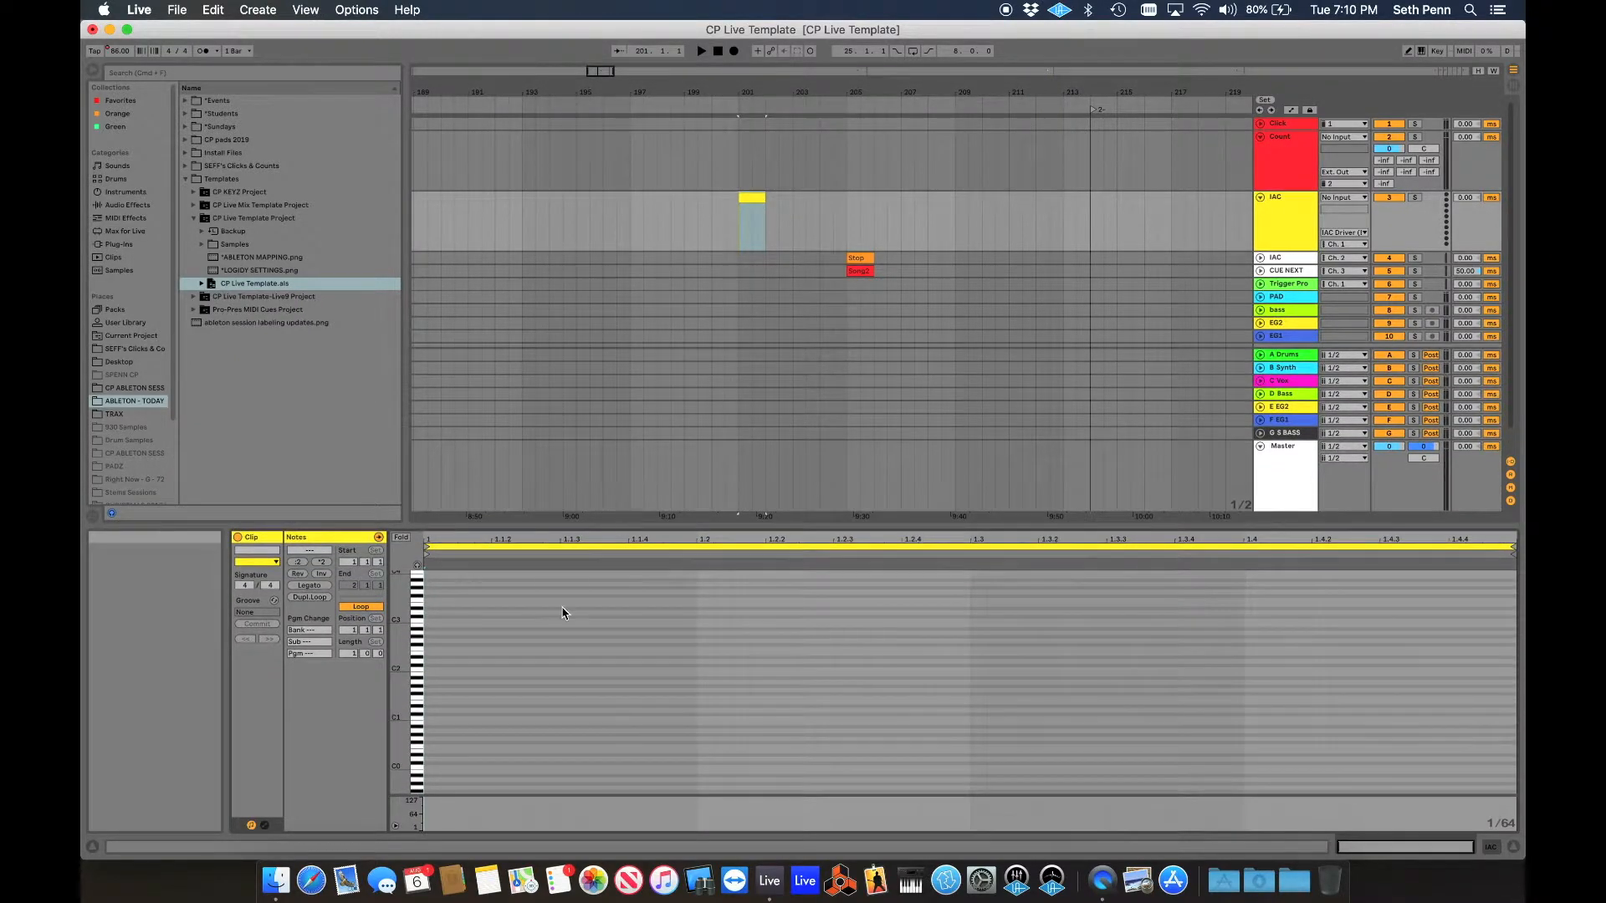
Add a 1/64 note on C-2 at the start of the clip and move it up to C5, keeping its short length
scroll(489, 724, down, 4)
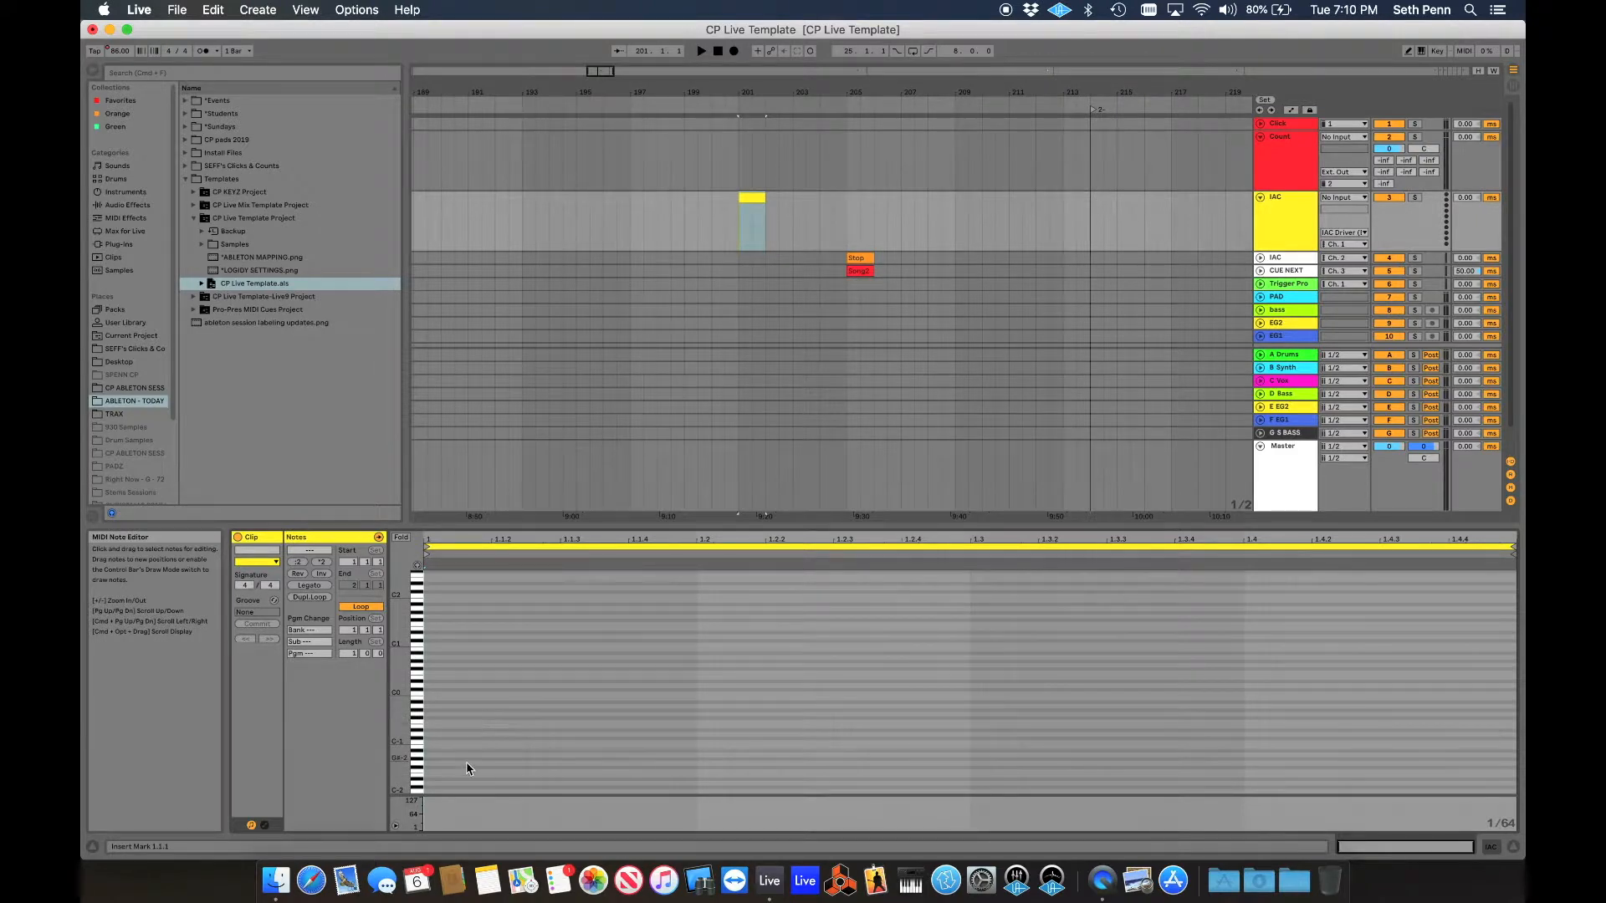
double_click(432, 792)
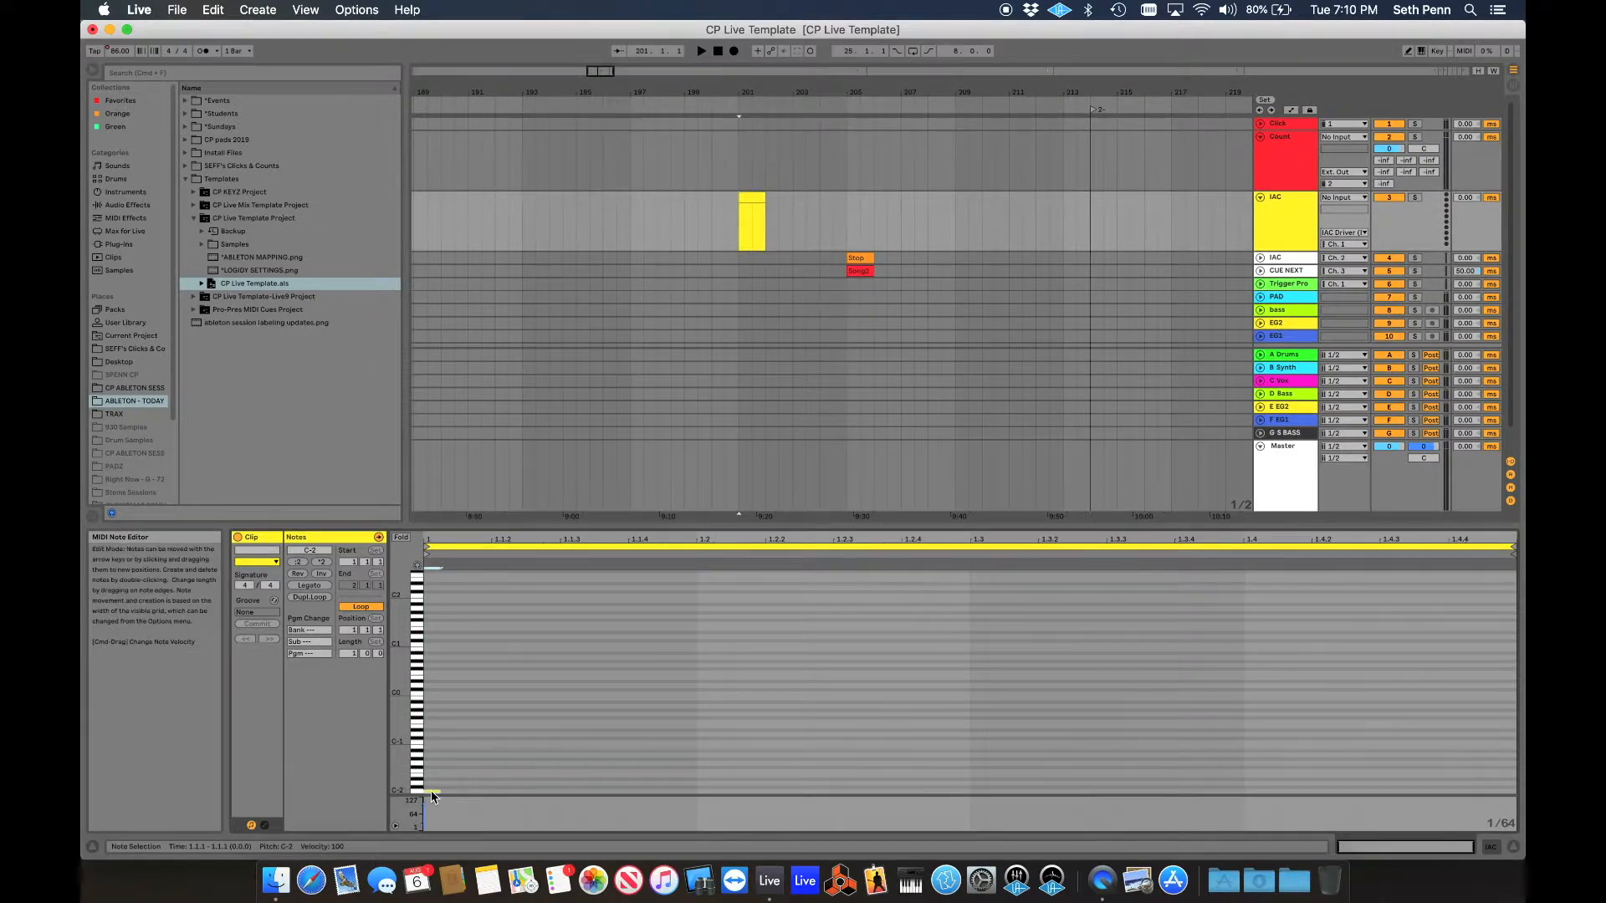
drag(432, 795, 434, 707)
drag(433, 706, 433, 619)
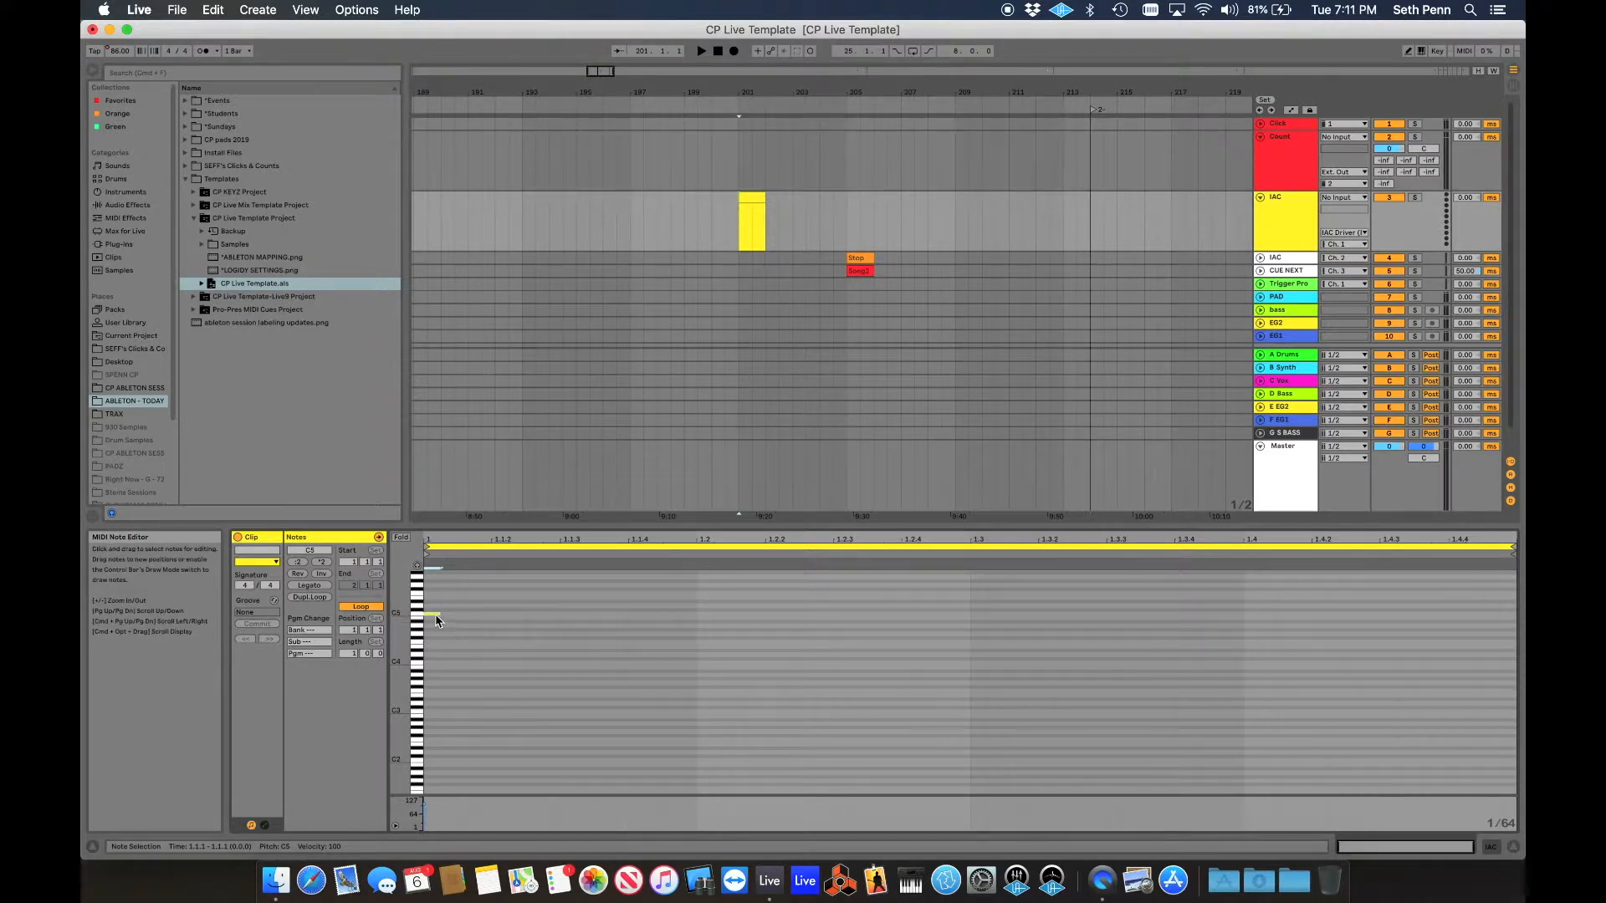
drag(440, 615, 533, 614)
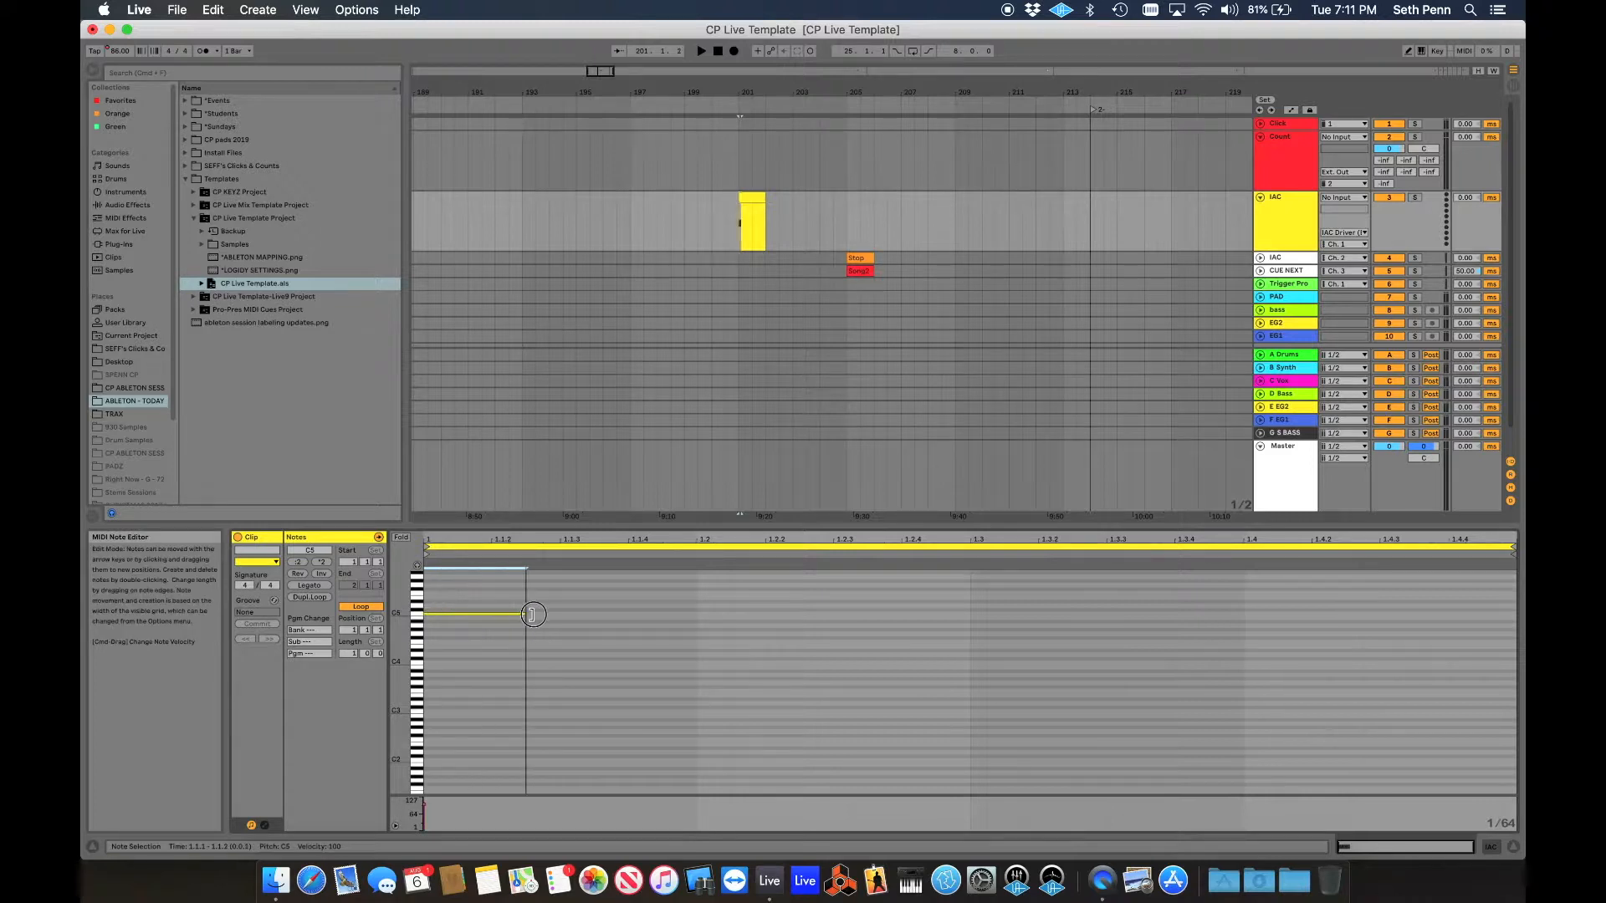
key(super+z)
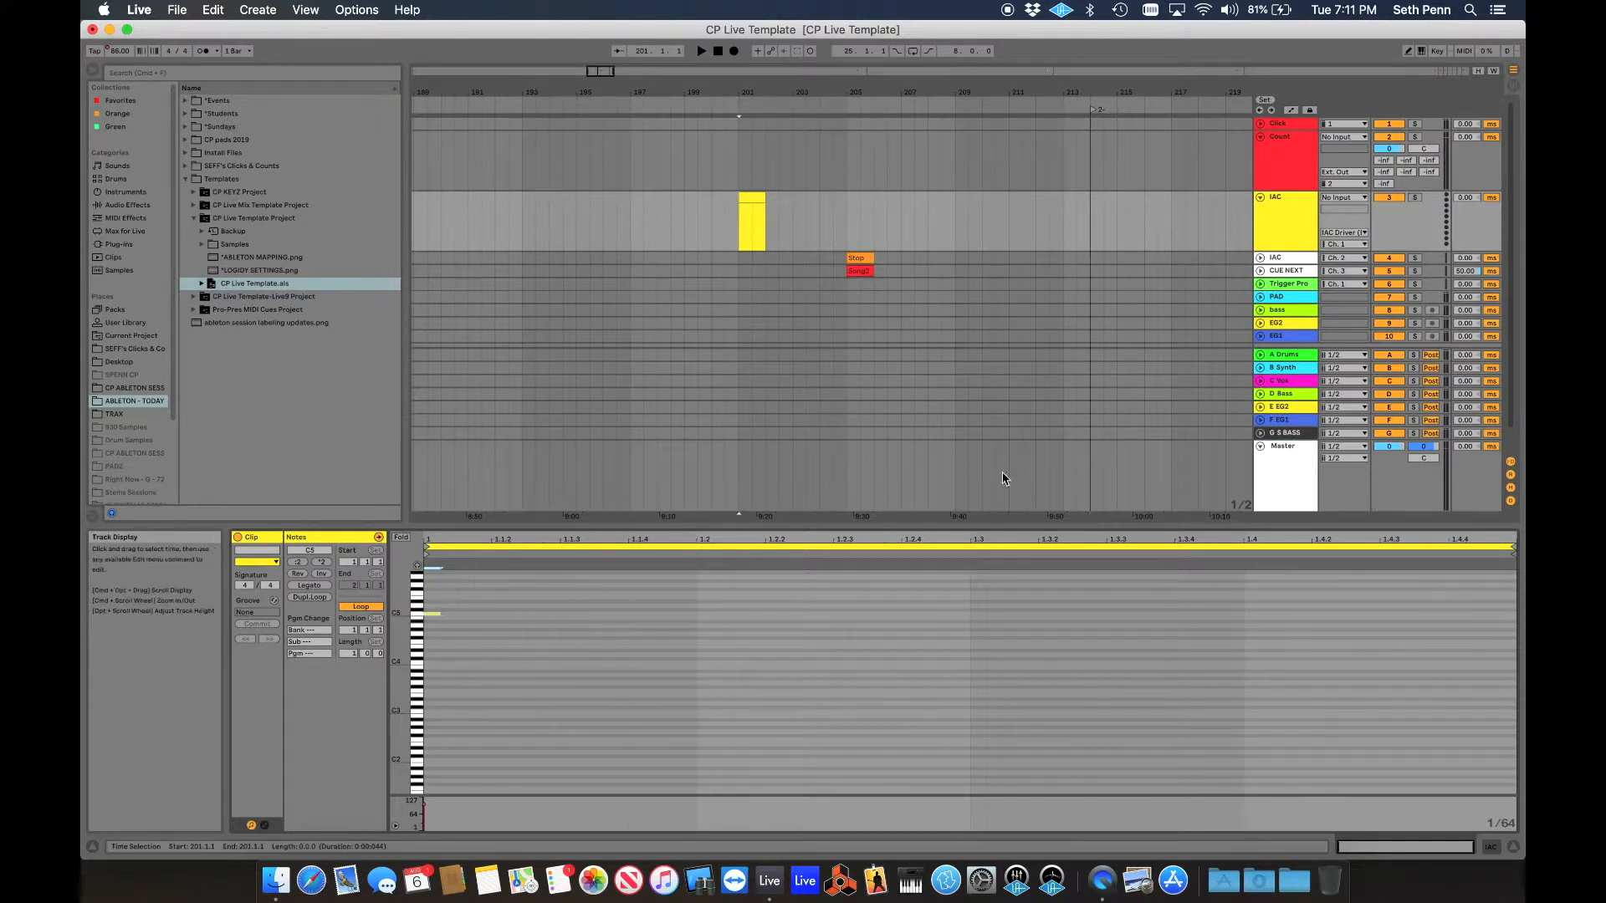
Rename the new clip at bar 201 on the IAC track to Stop
click(753, 196)
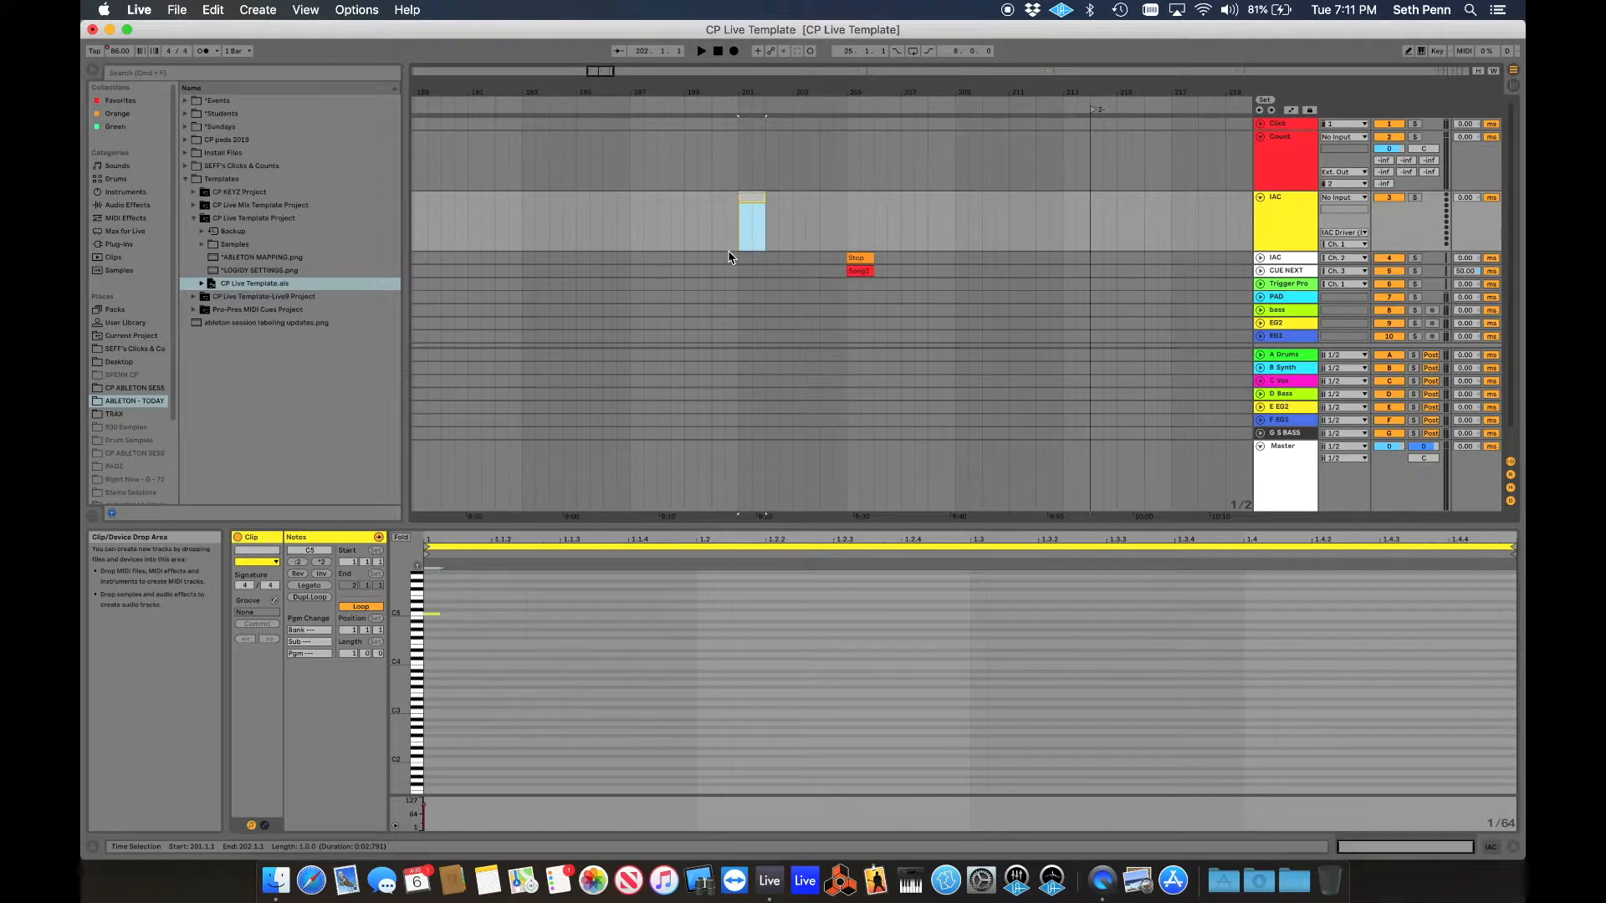
text(Stop)
key(Return)
Map the transport's stop control to the Stop clip's C5 note by playing that clip in MIDI mapping mode, and leave the mode
click(741, 226)
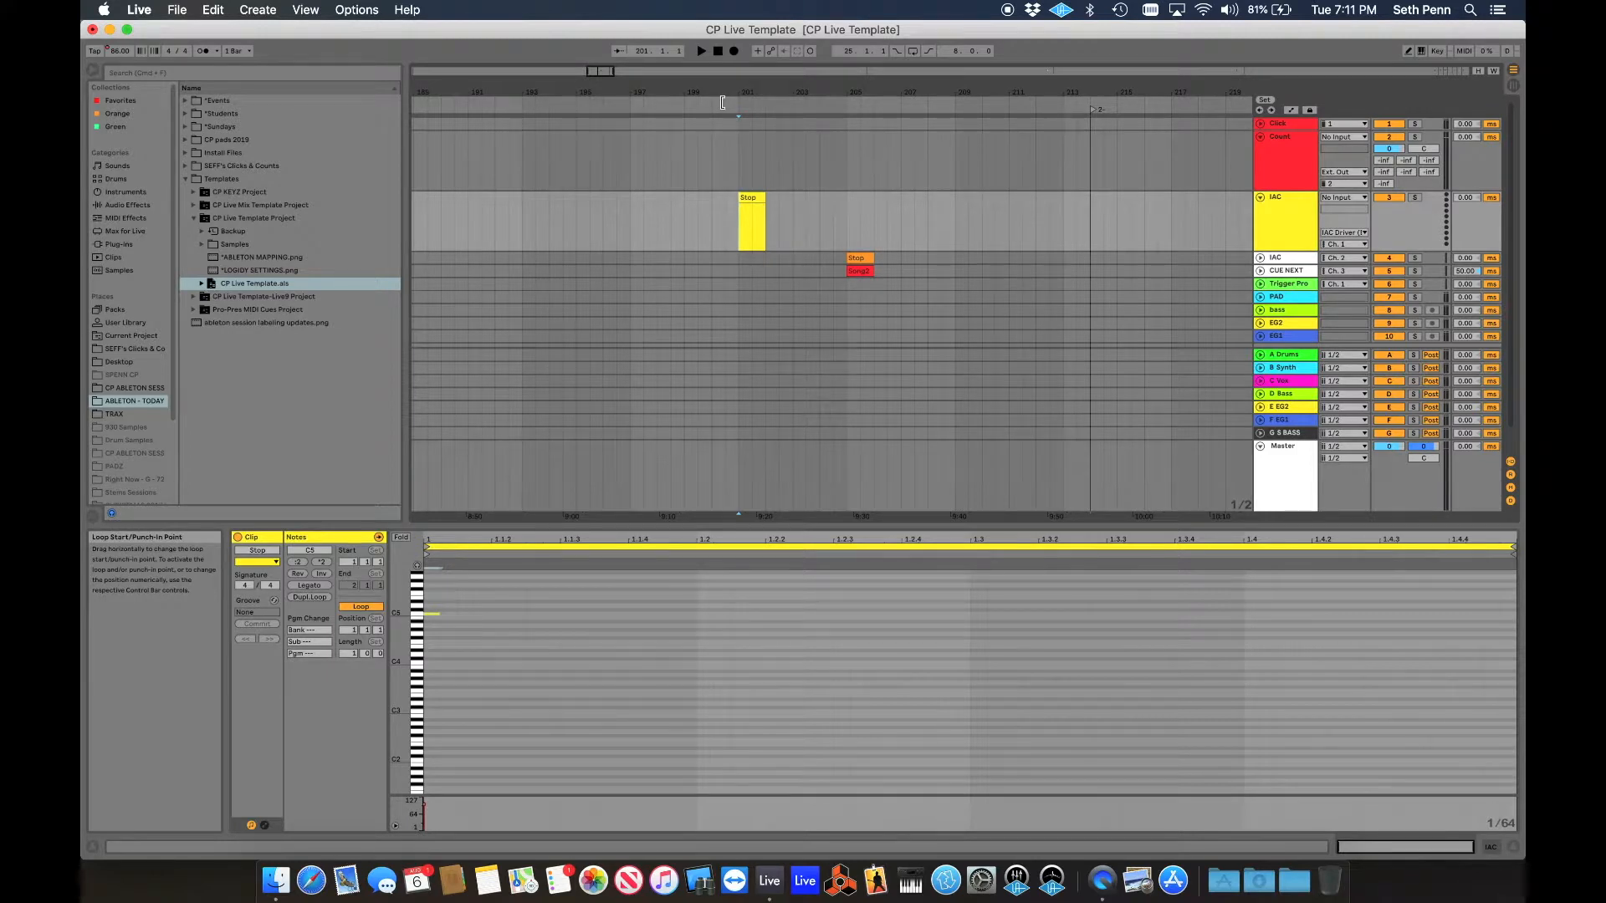
key(super+m)
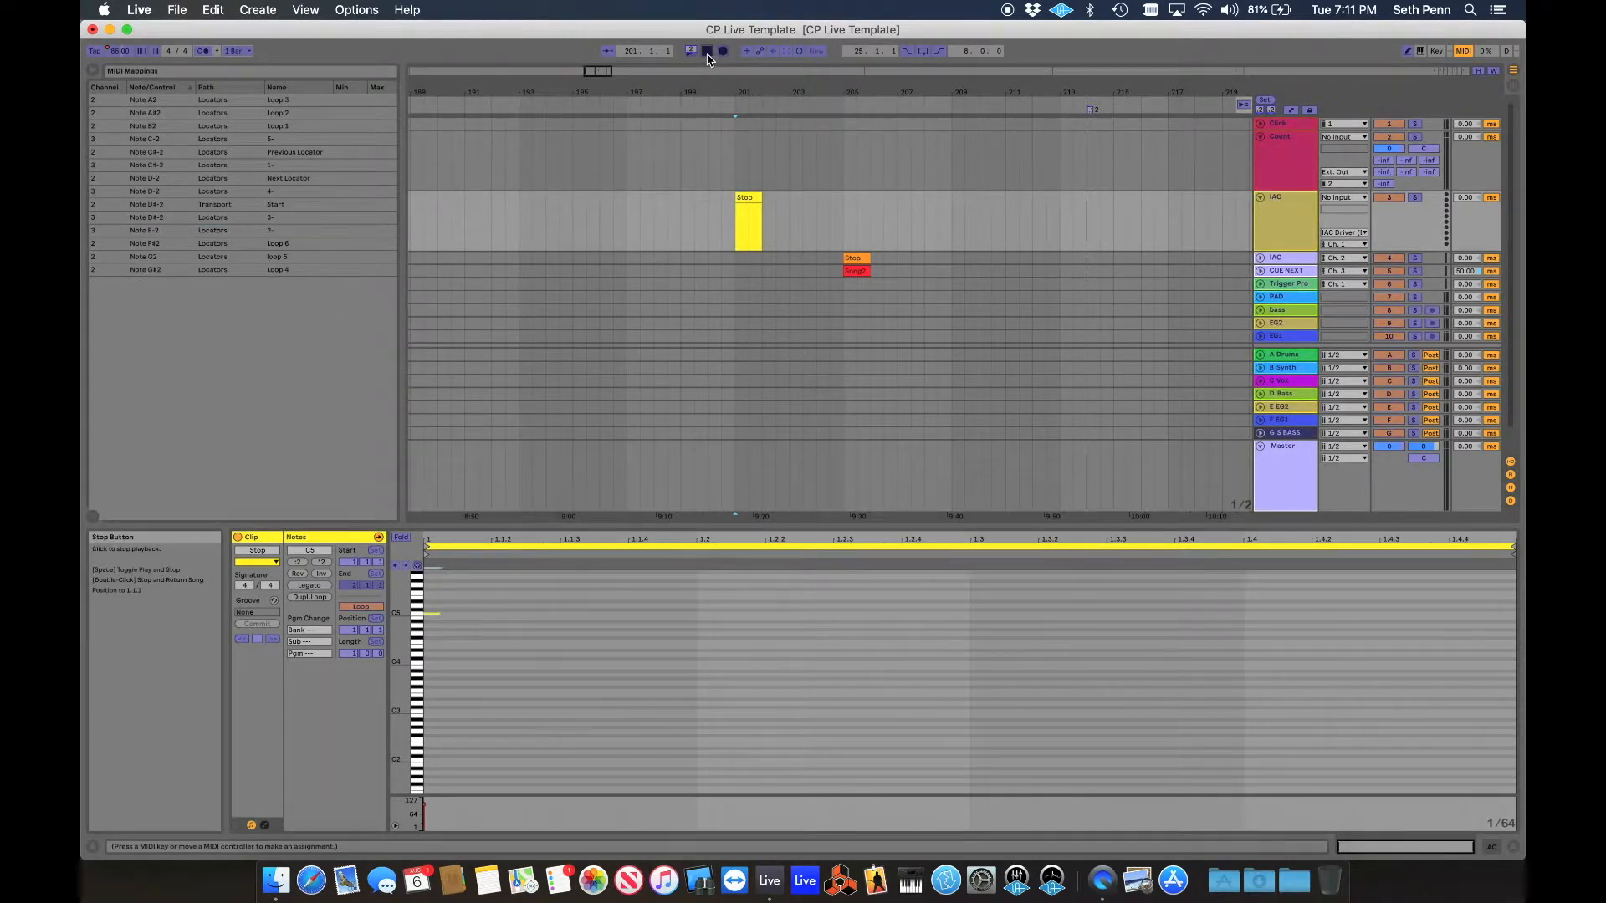
click(707, 54)
click(736, 219)
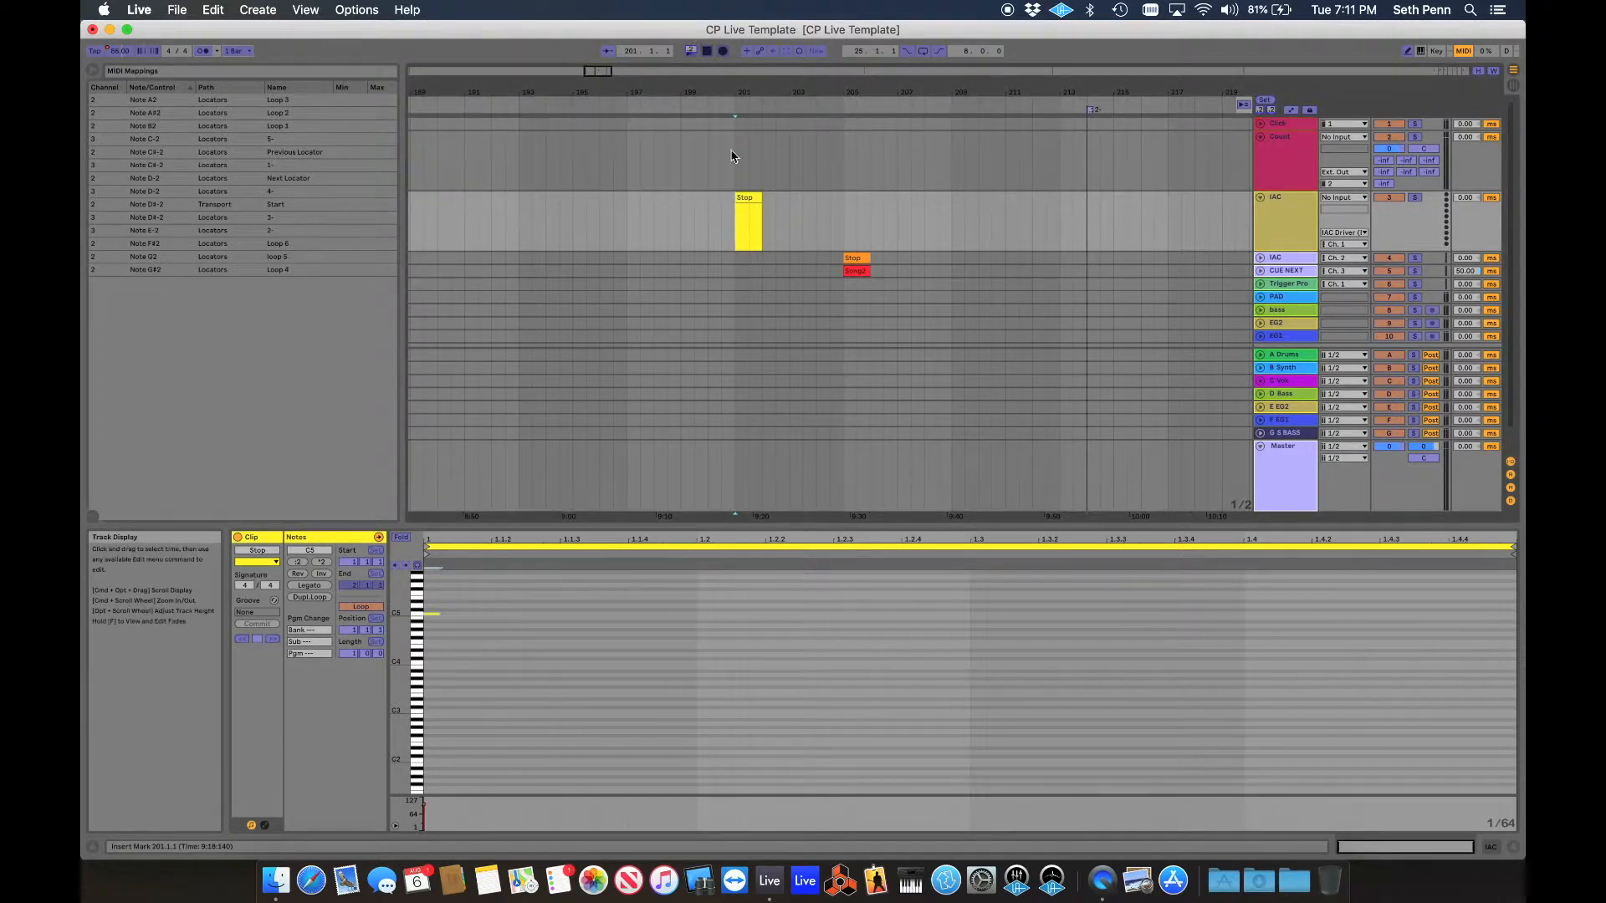
click(717, 223)
click(733, 223)
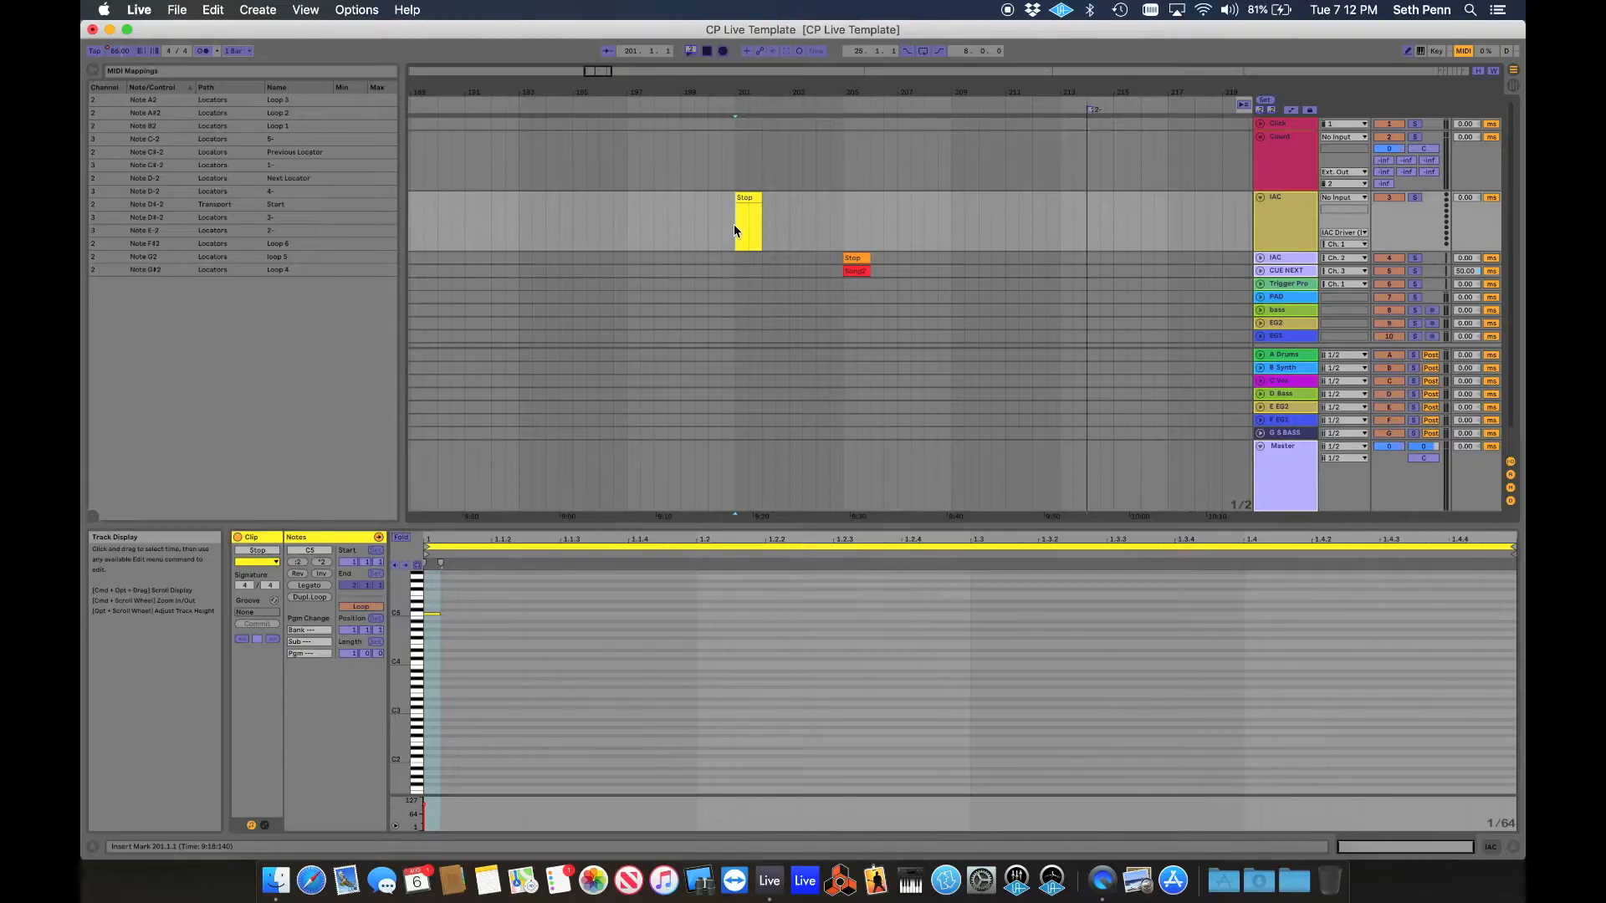
click(708, 219)
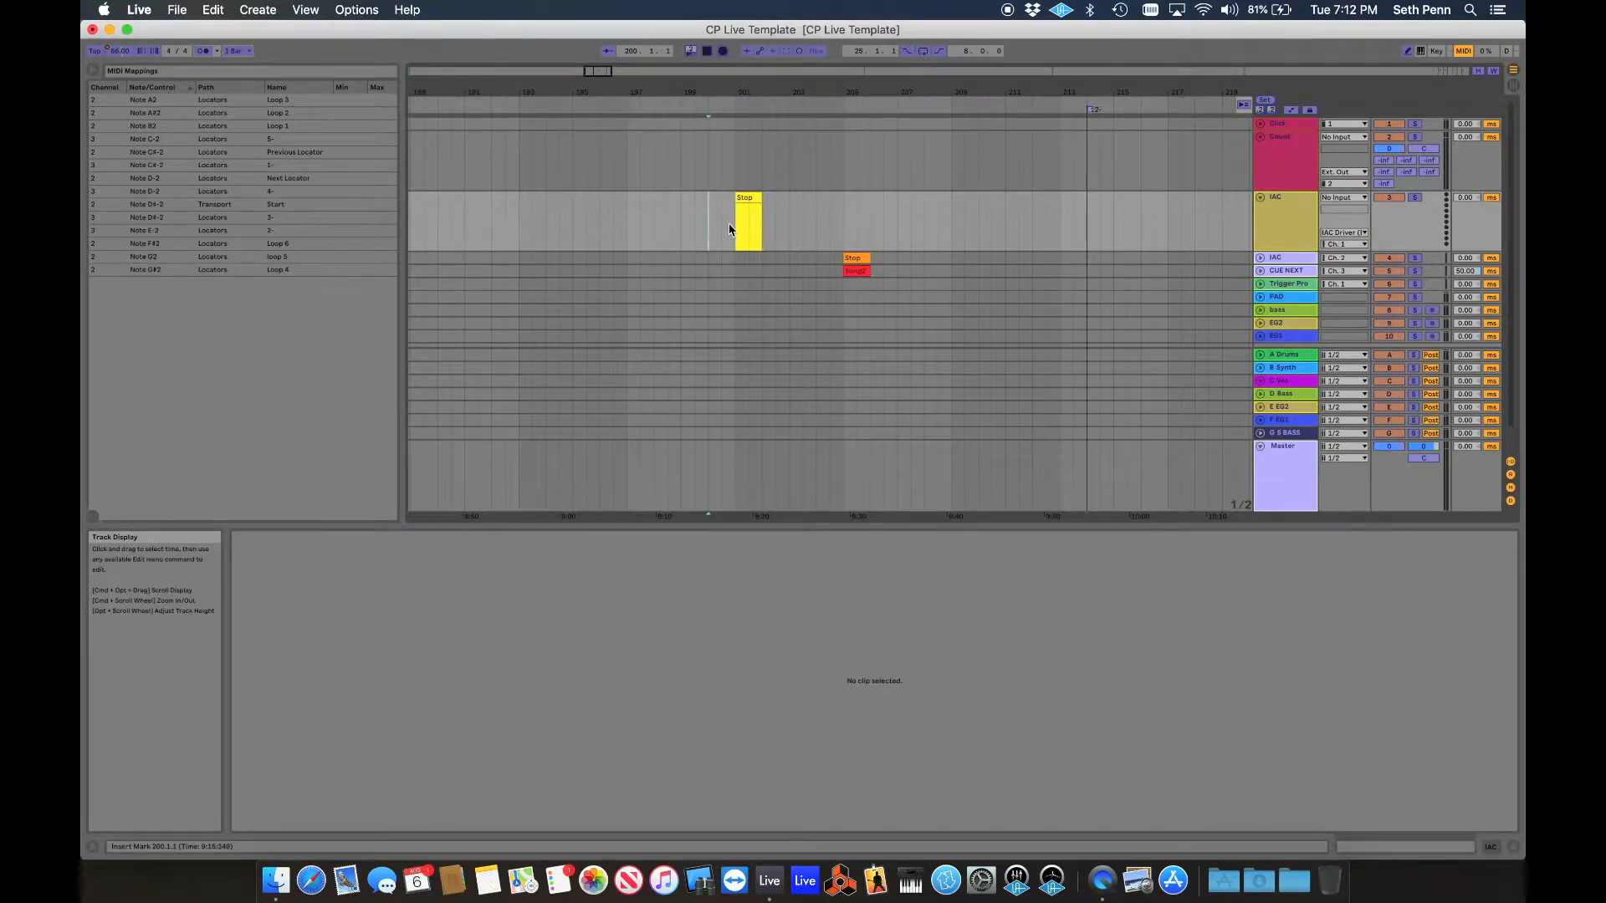
click(729, 230)
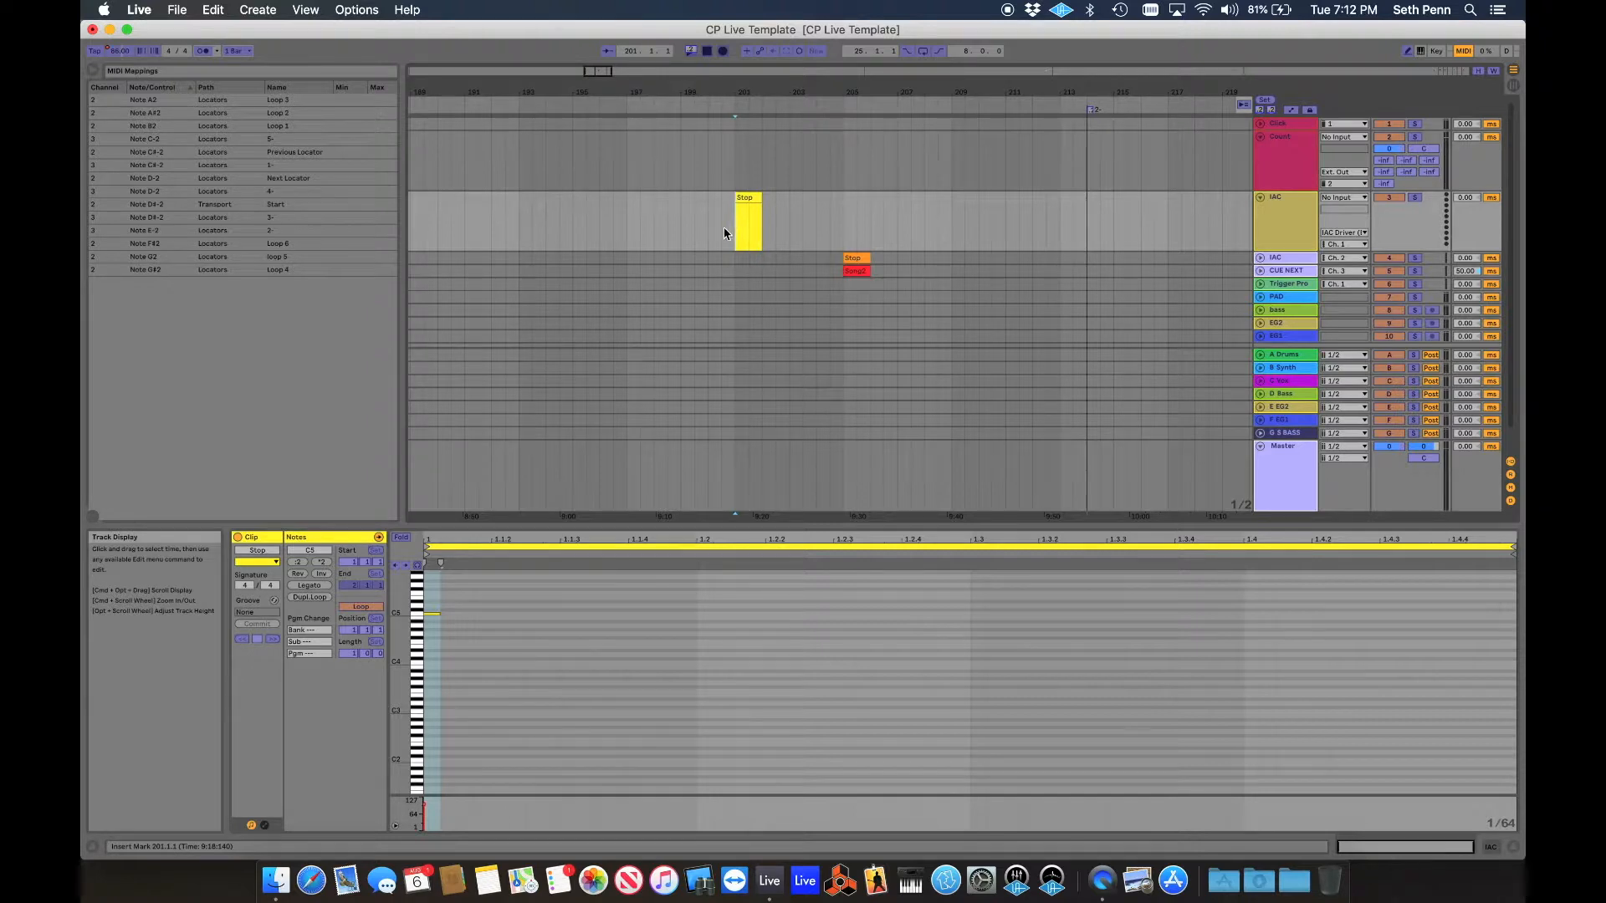
click(710, 230)
click(736, 227)
click(709, 53)
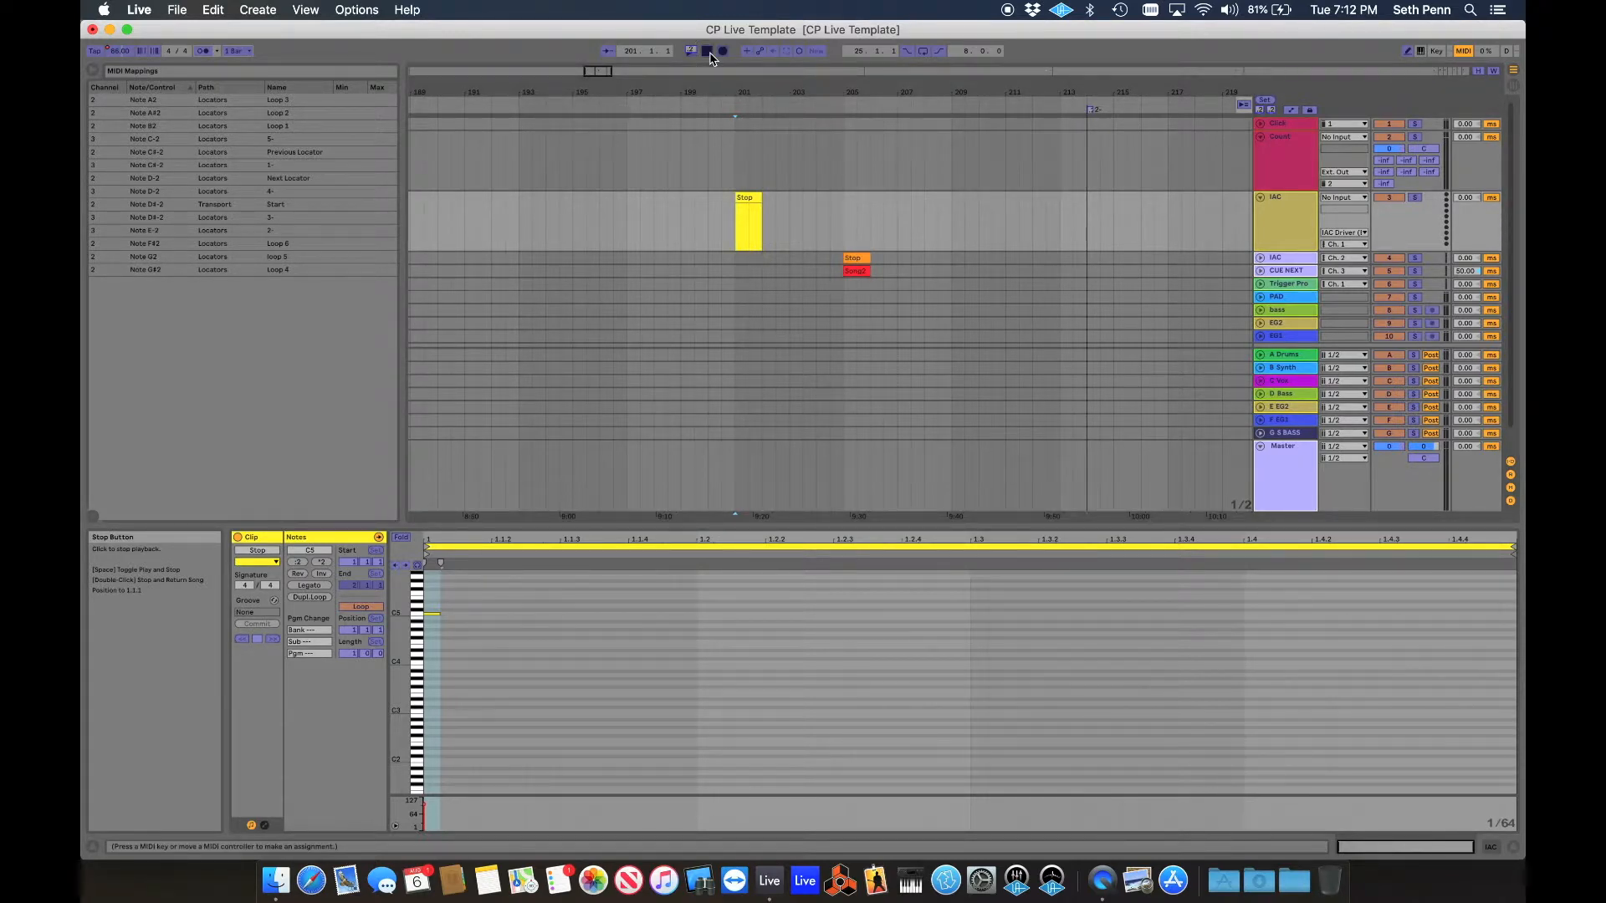
key(space)
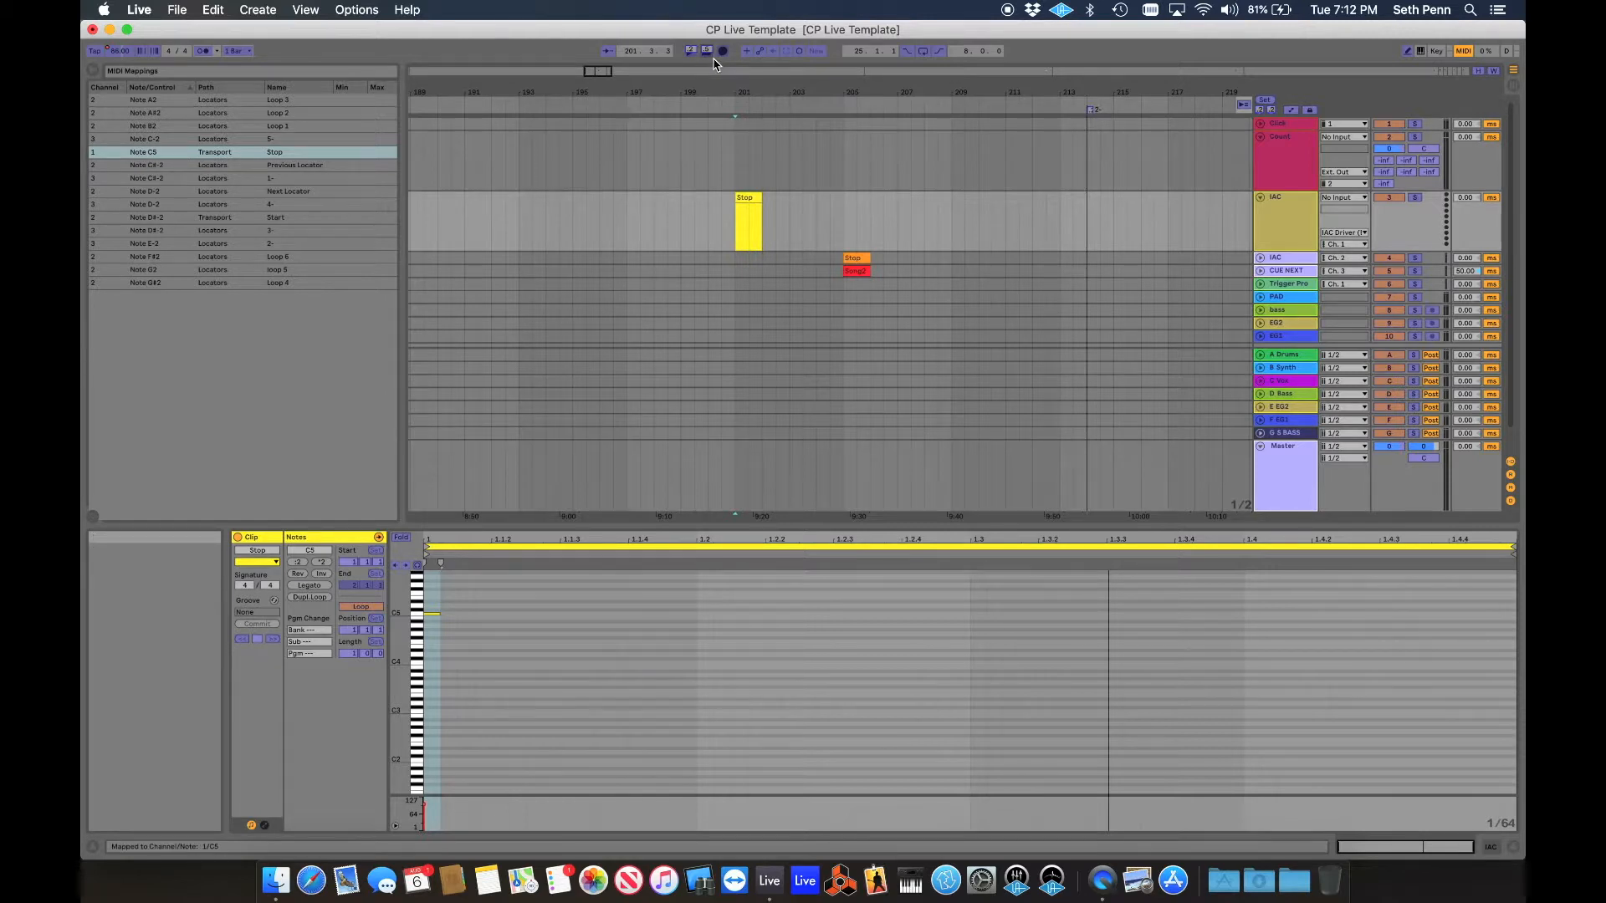
key(super+m)
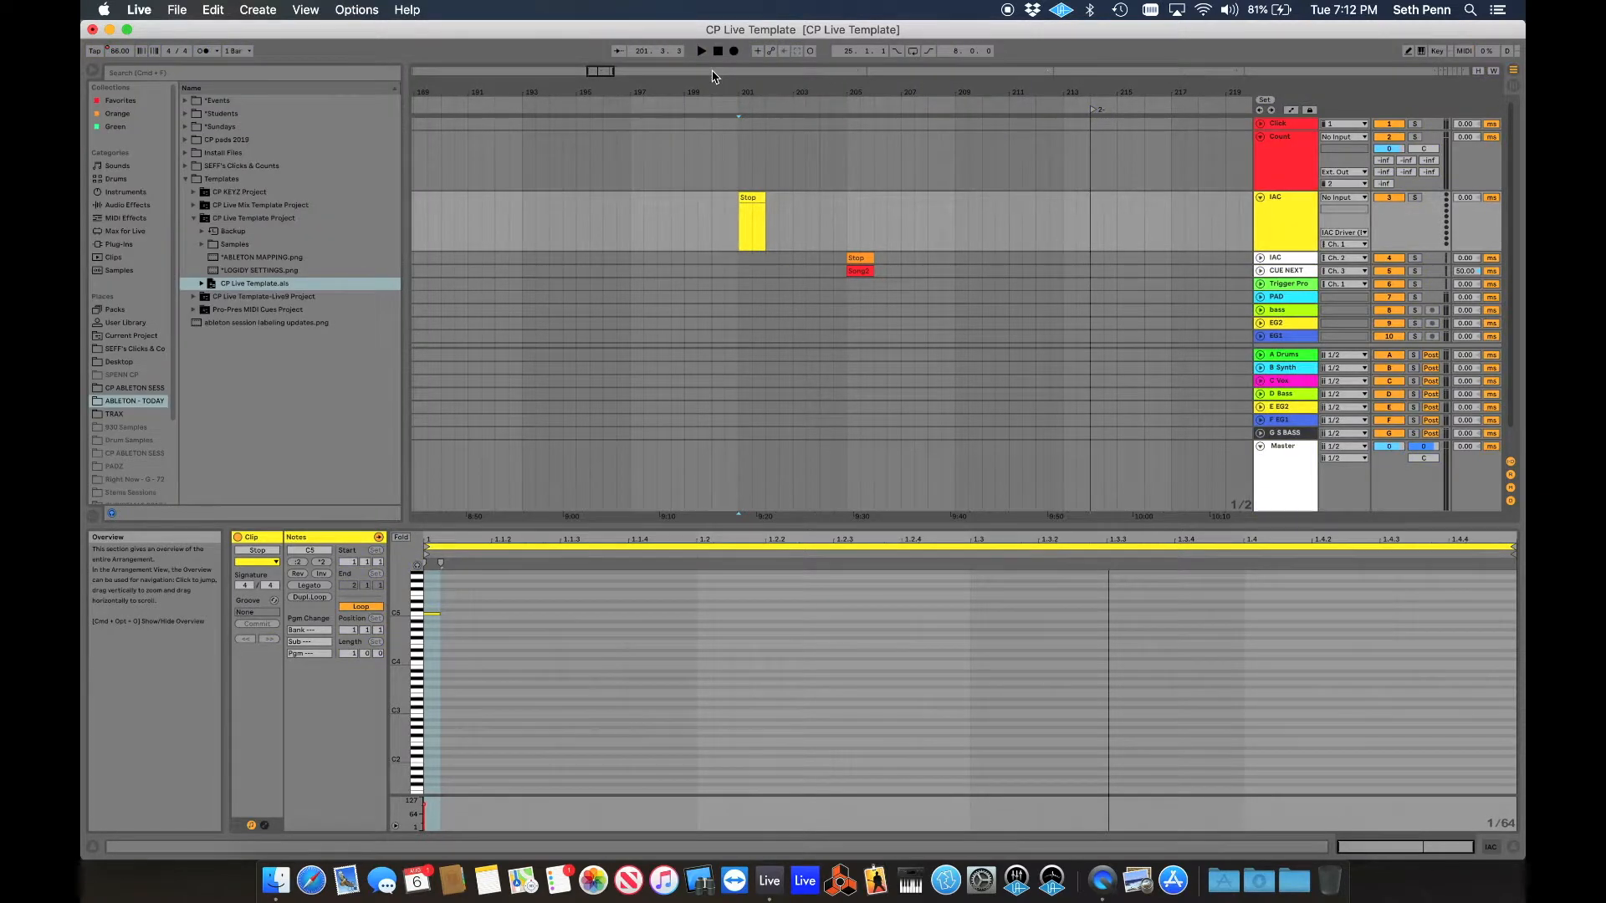
Test the Stop clip by playing from just before bar 201, and delete it from the IAC track
click(720, 231)
click(733, 224)
click(721, 223)
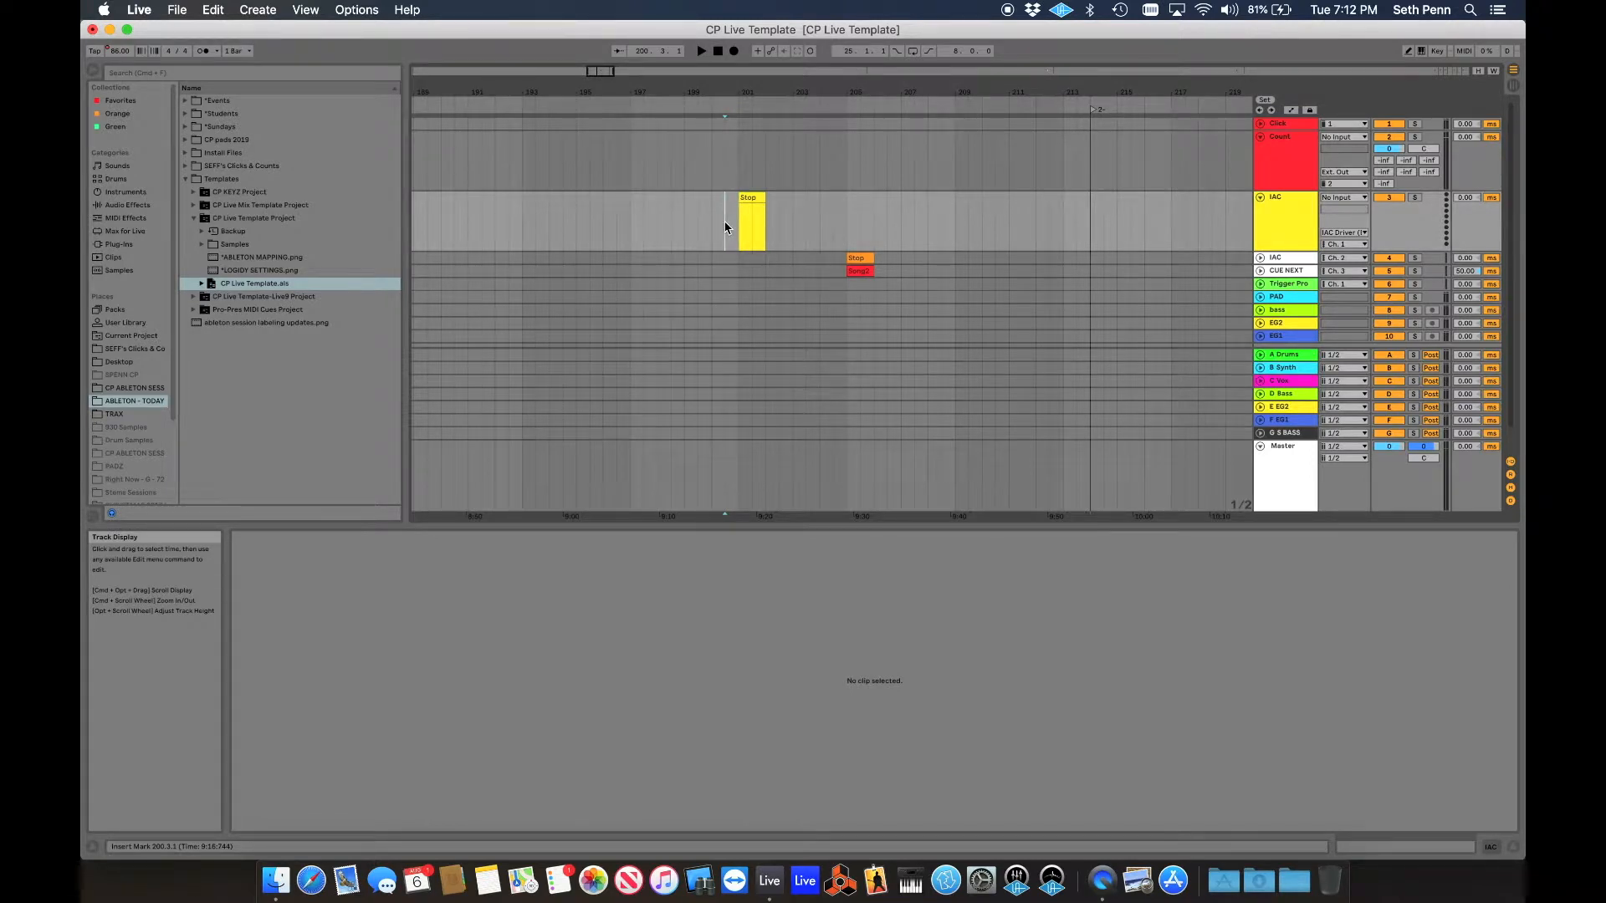
key(space)
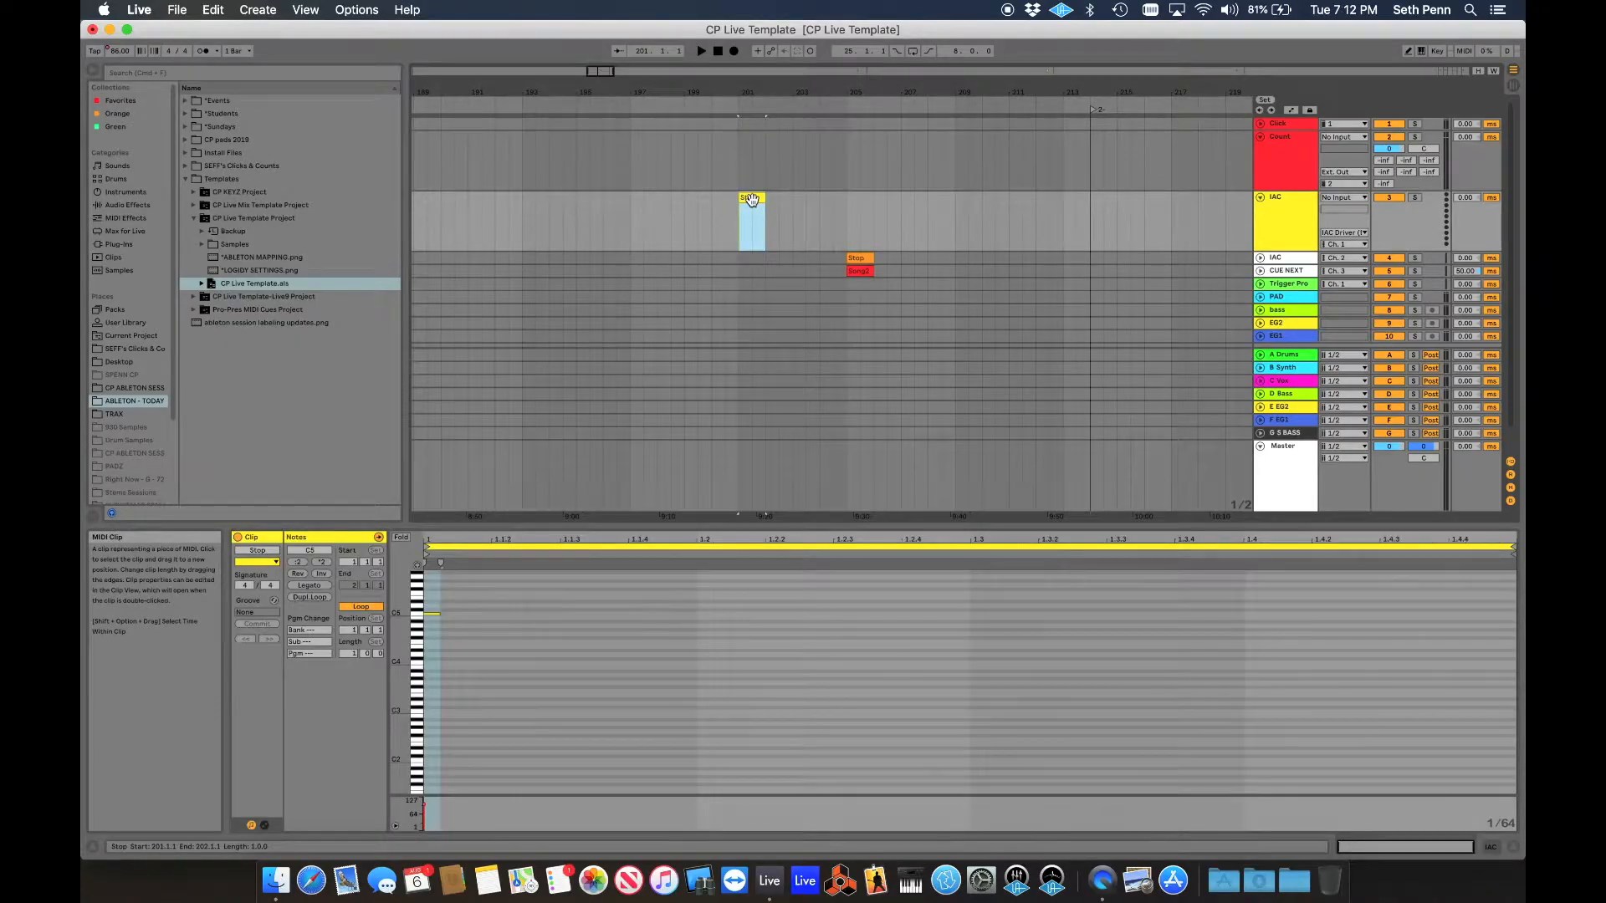
key(Delete)
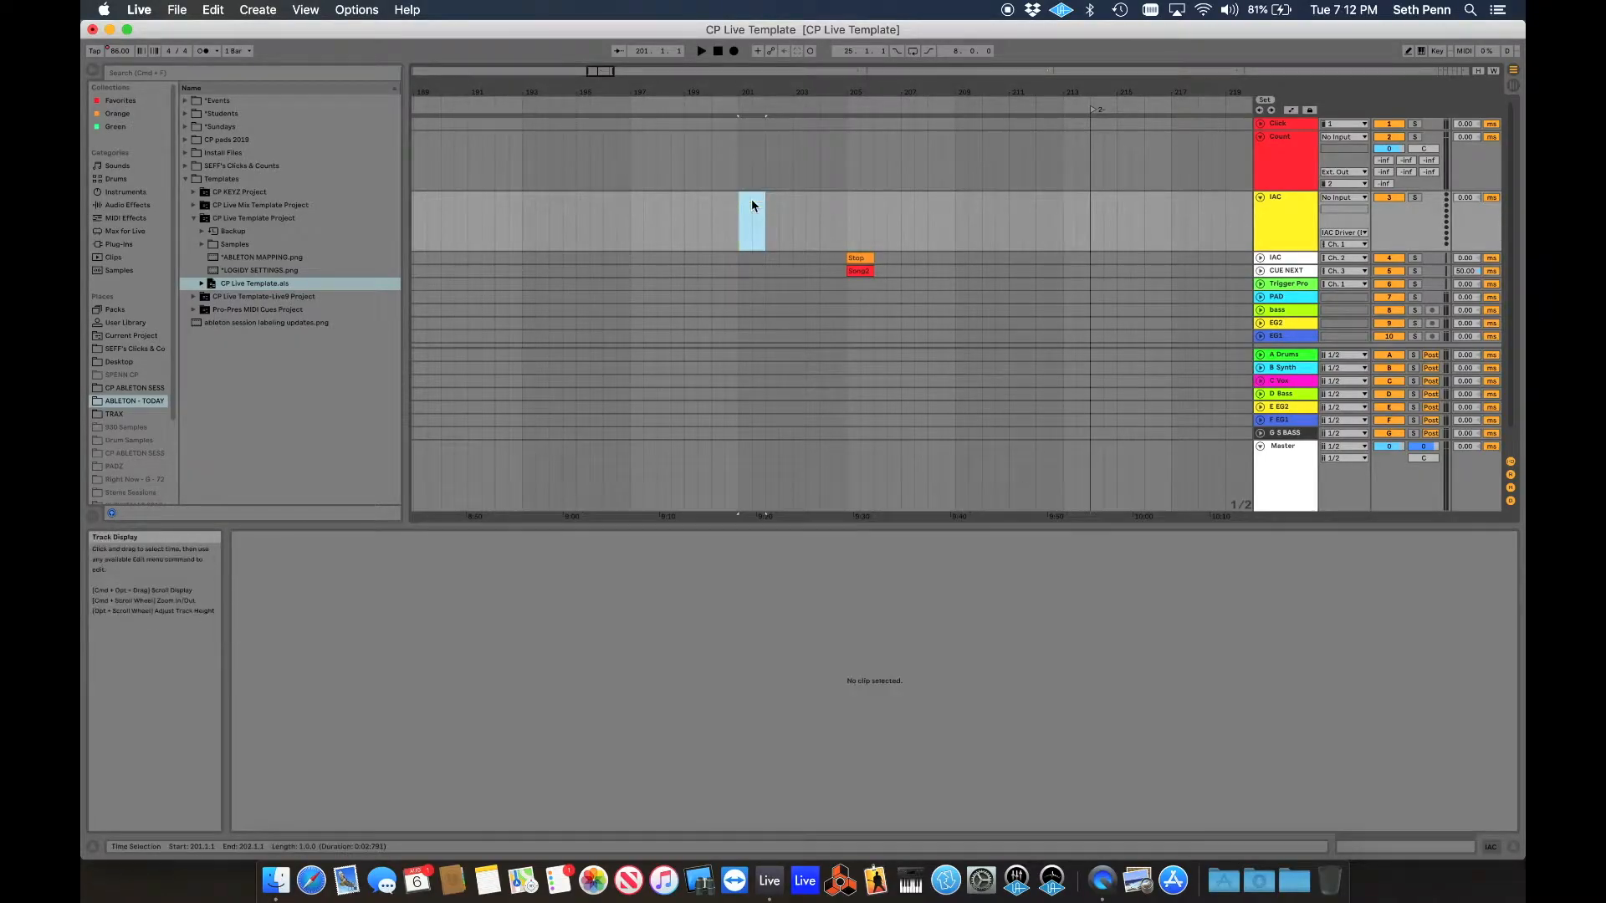
click(844, 226)
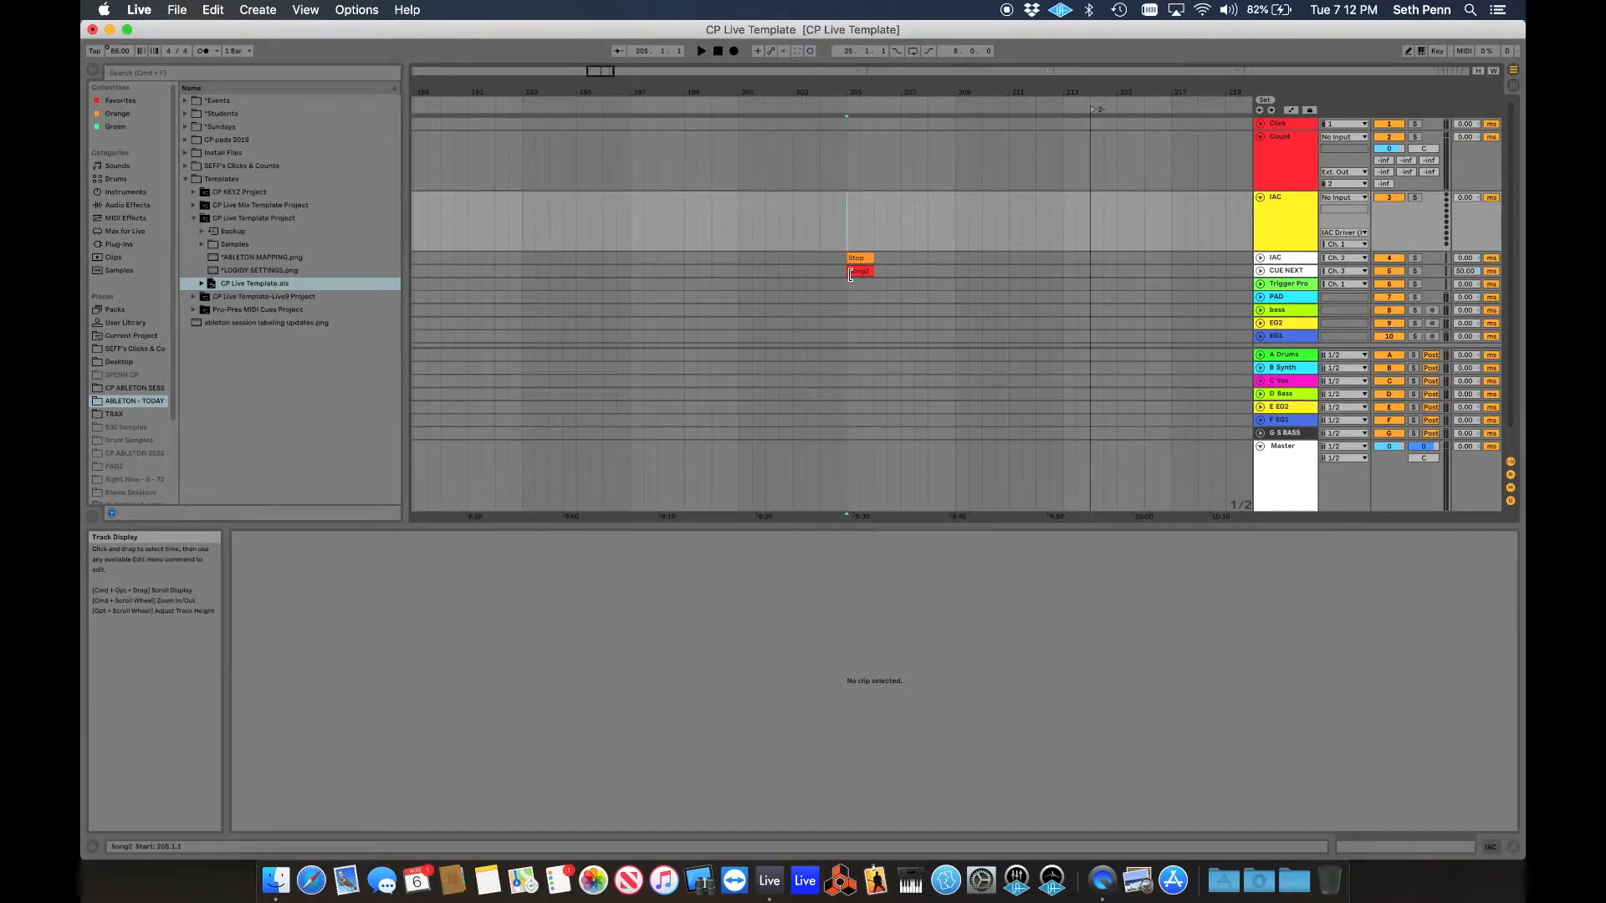
Examine the existing loop locators and their clips near the end of the arrangement, including the note in the Loop 1 clip
scroll(1079, 167, right, 3)
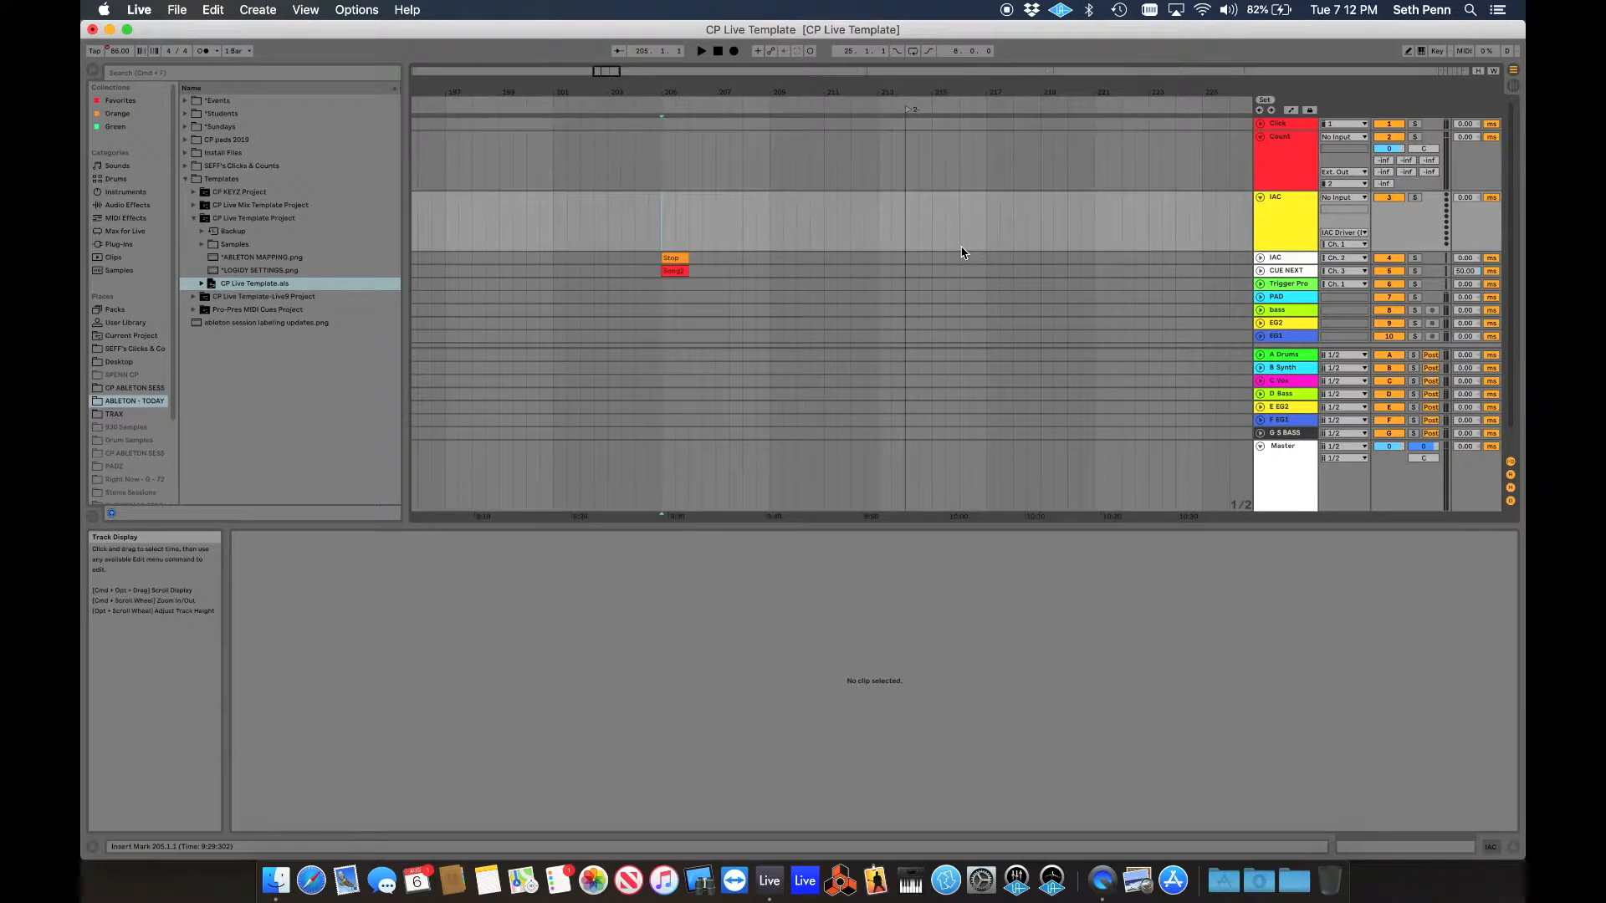
click(1420, 72)
scroll(1060, 232, right, 9)
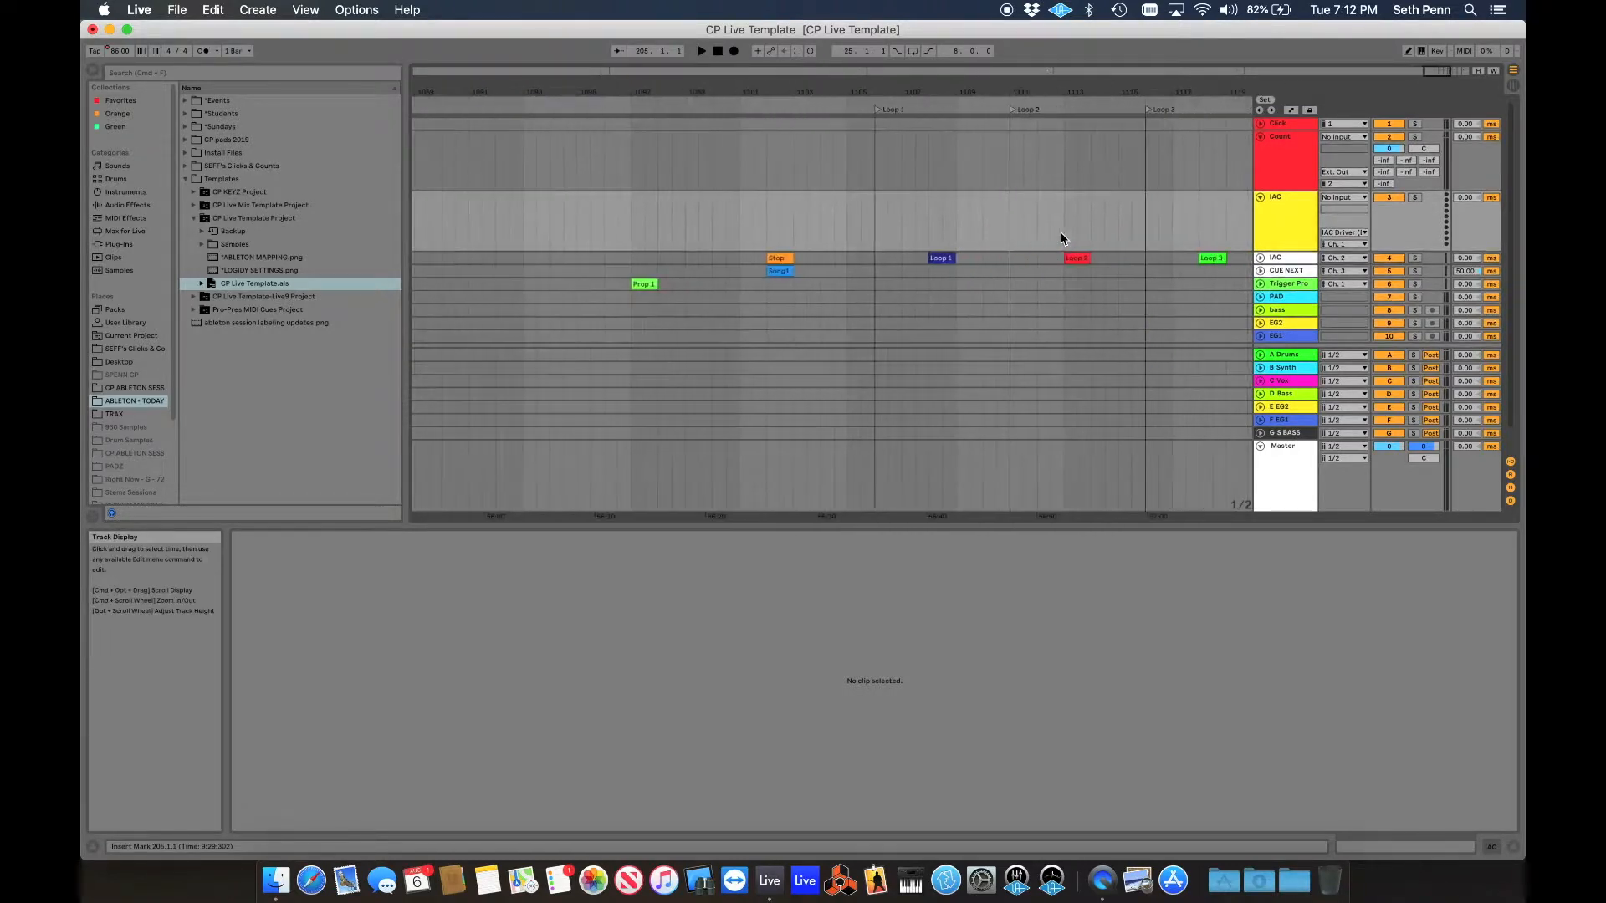
scroll(836, 251, right, 7)
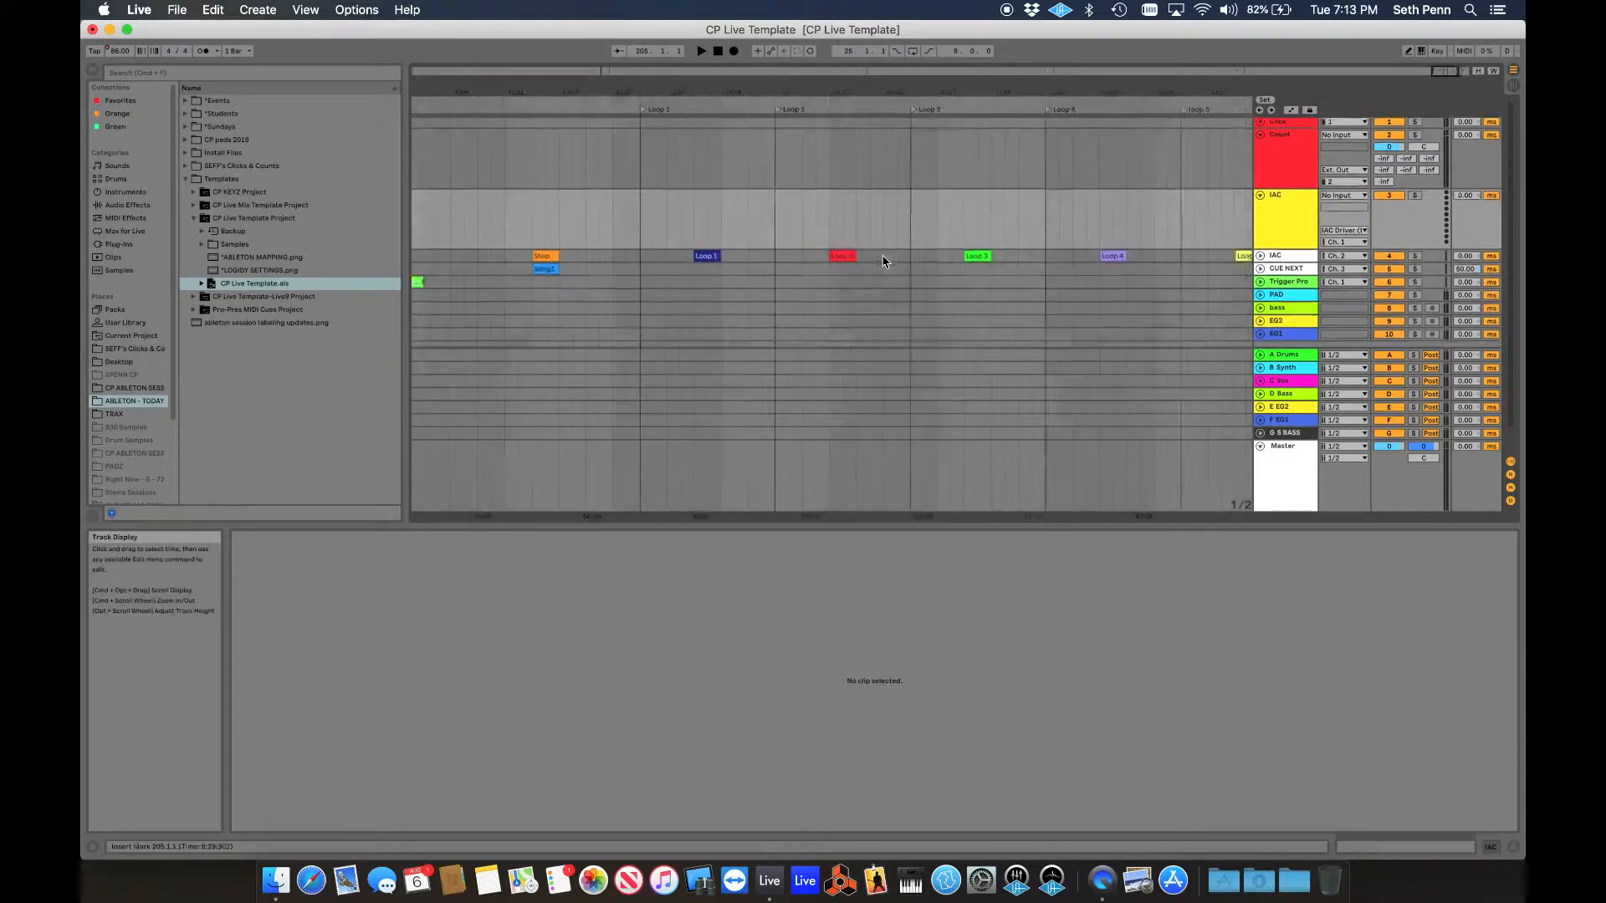
scroll(884, 262, left, 6)
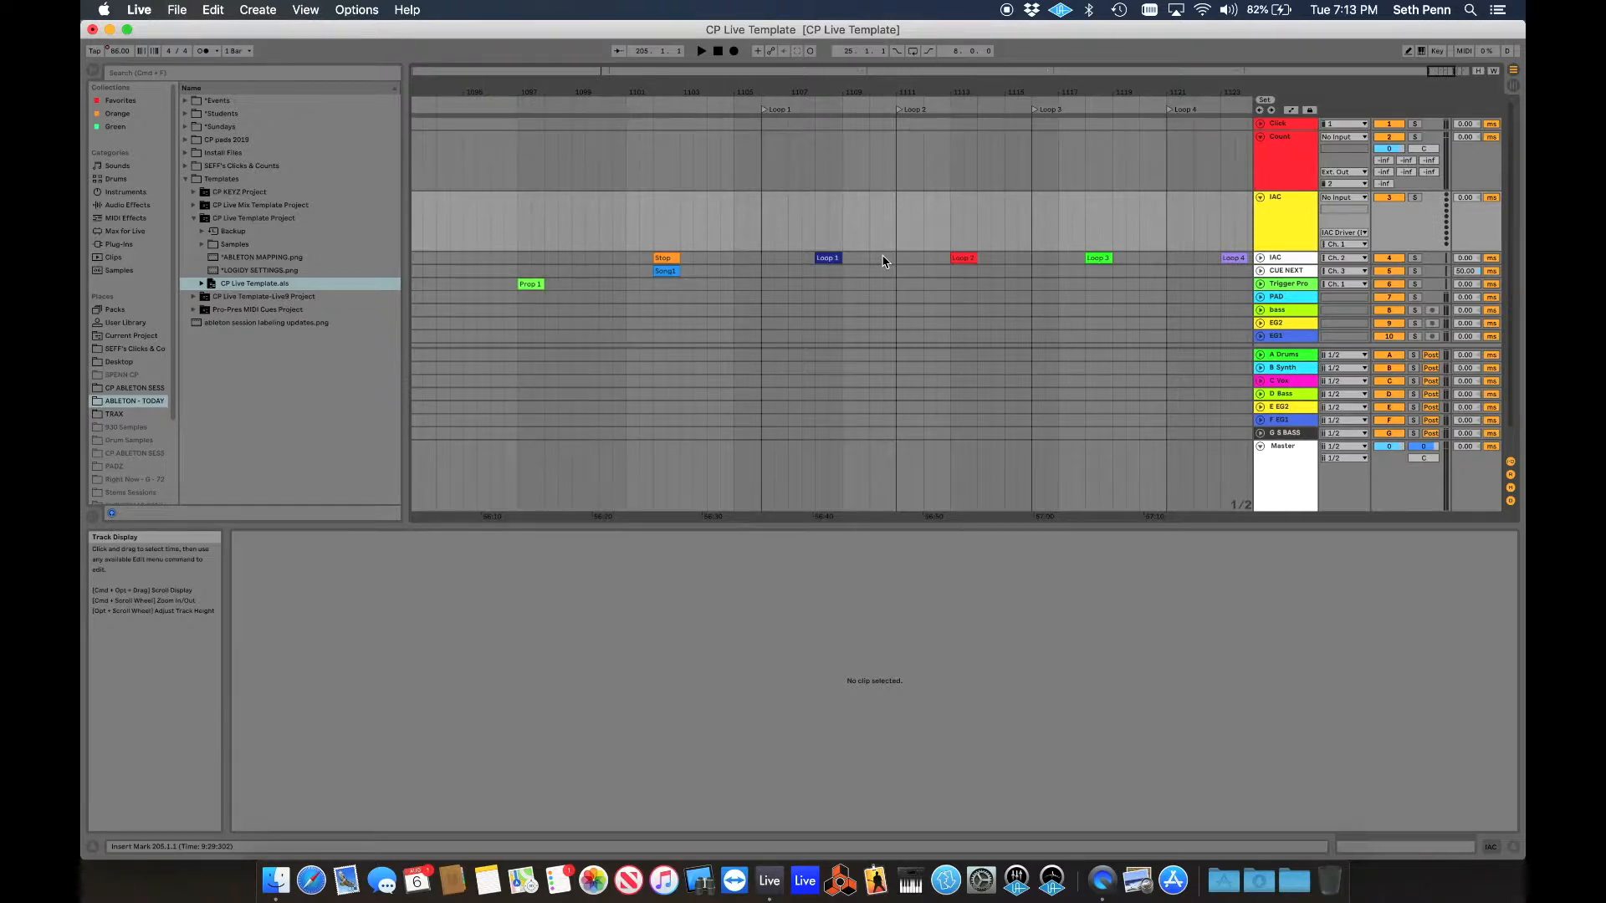
click(828, 258)
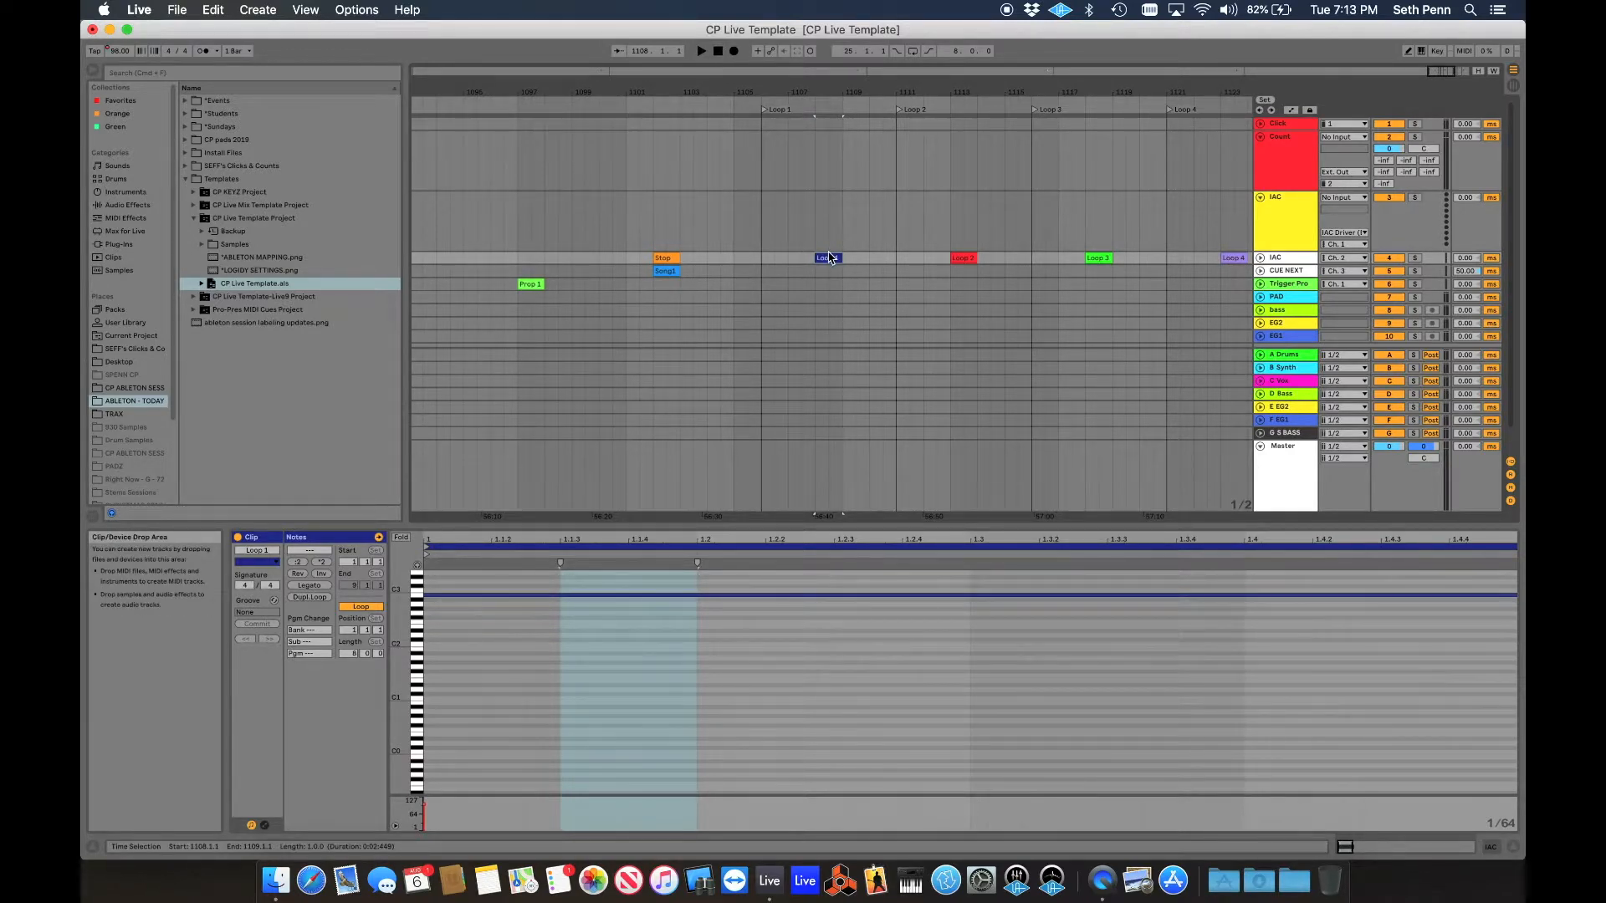
scroll(759, 201, left, 5)
scroll(759, 201, left, 8)
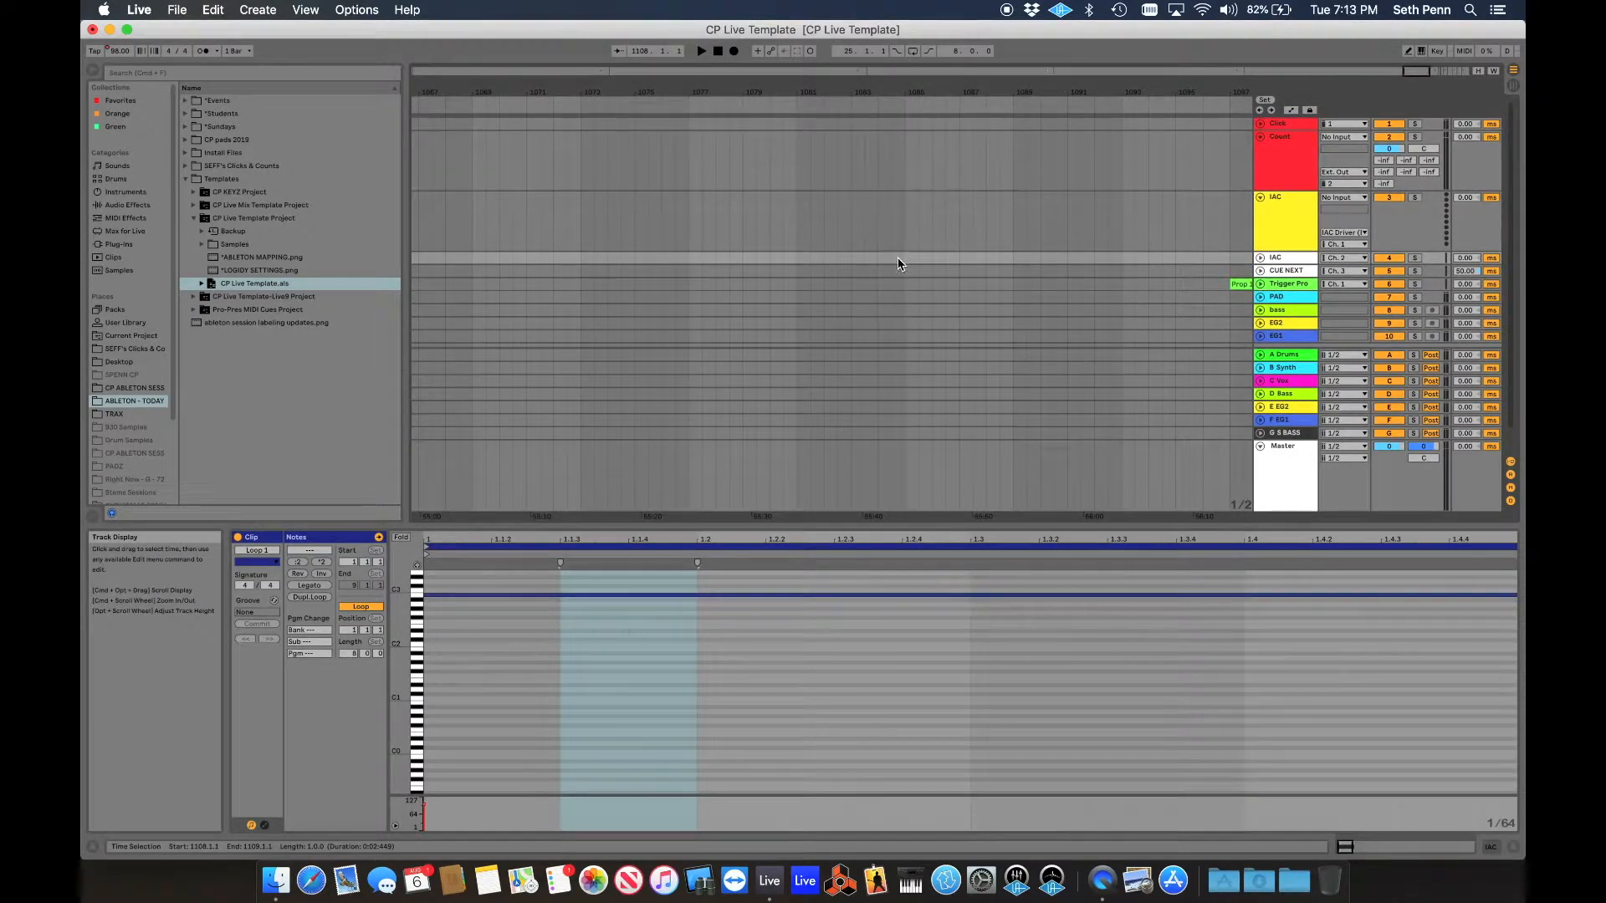
Insert a one-bar MIDI clip at bar 1085 on the new IAC track, with a 1/64 G#3 note at its start
click(907, 218)
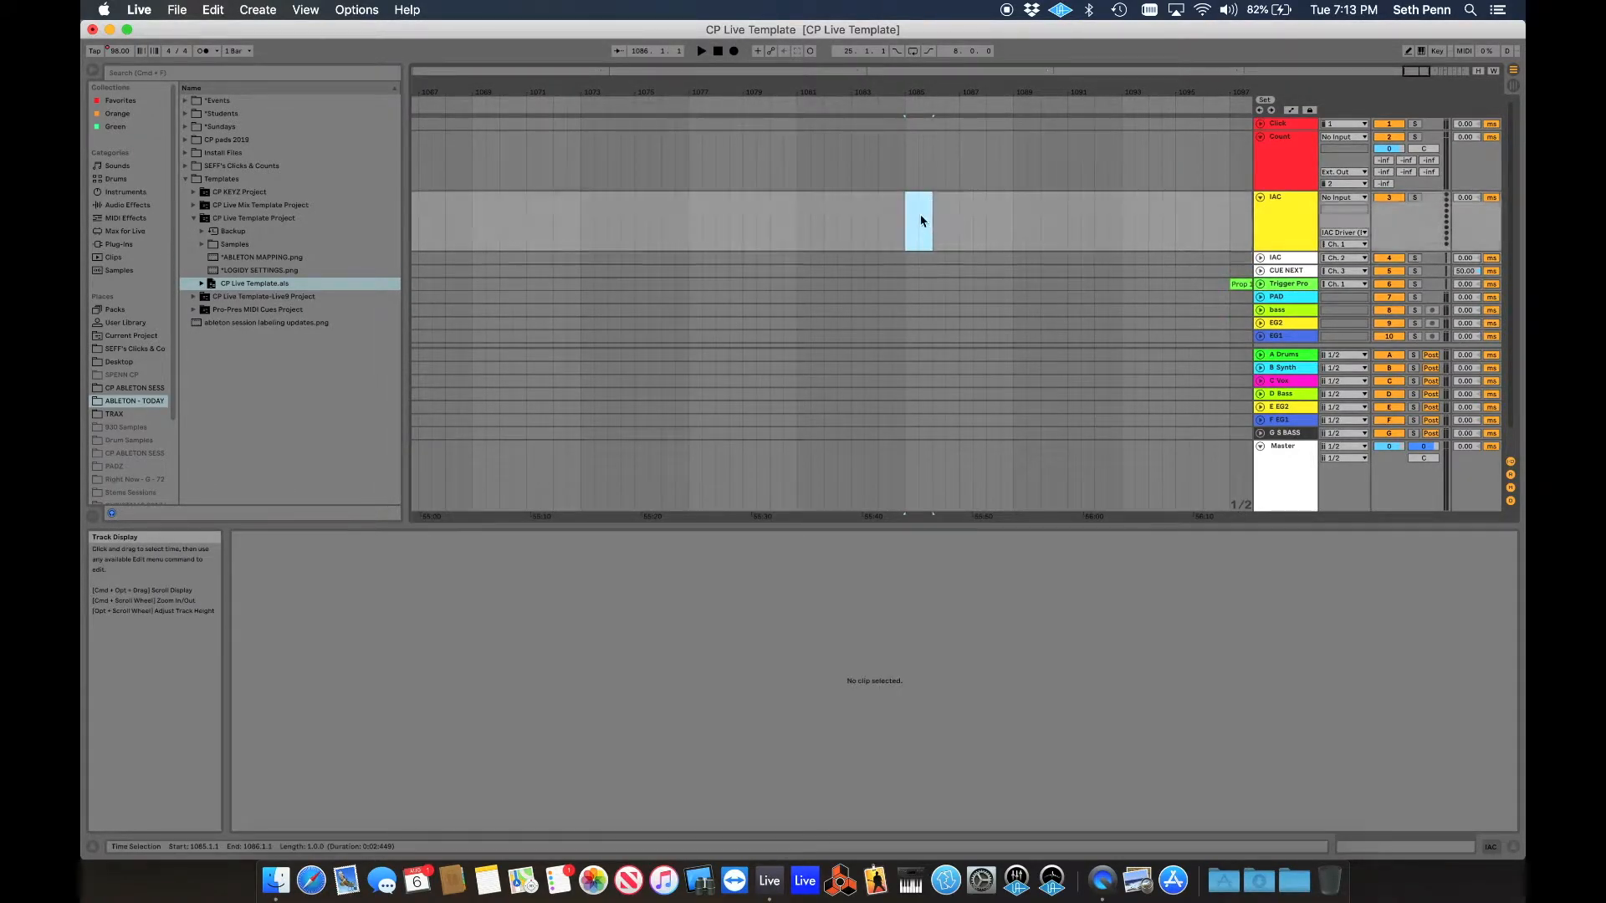
right_click(916, 213)
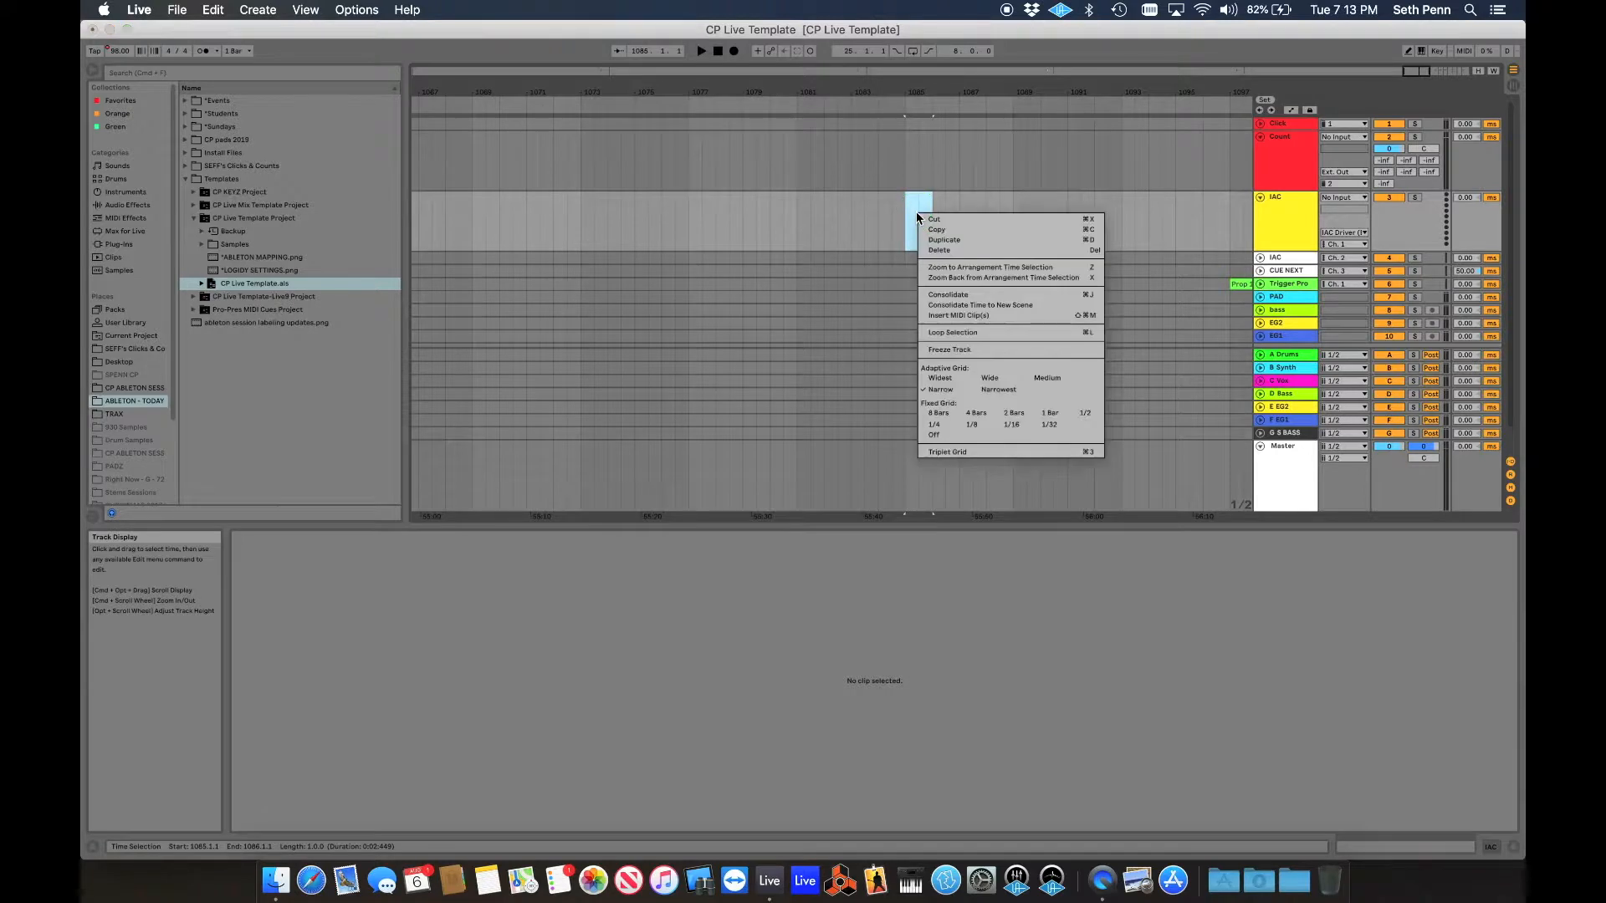
click(993, 316)
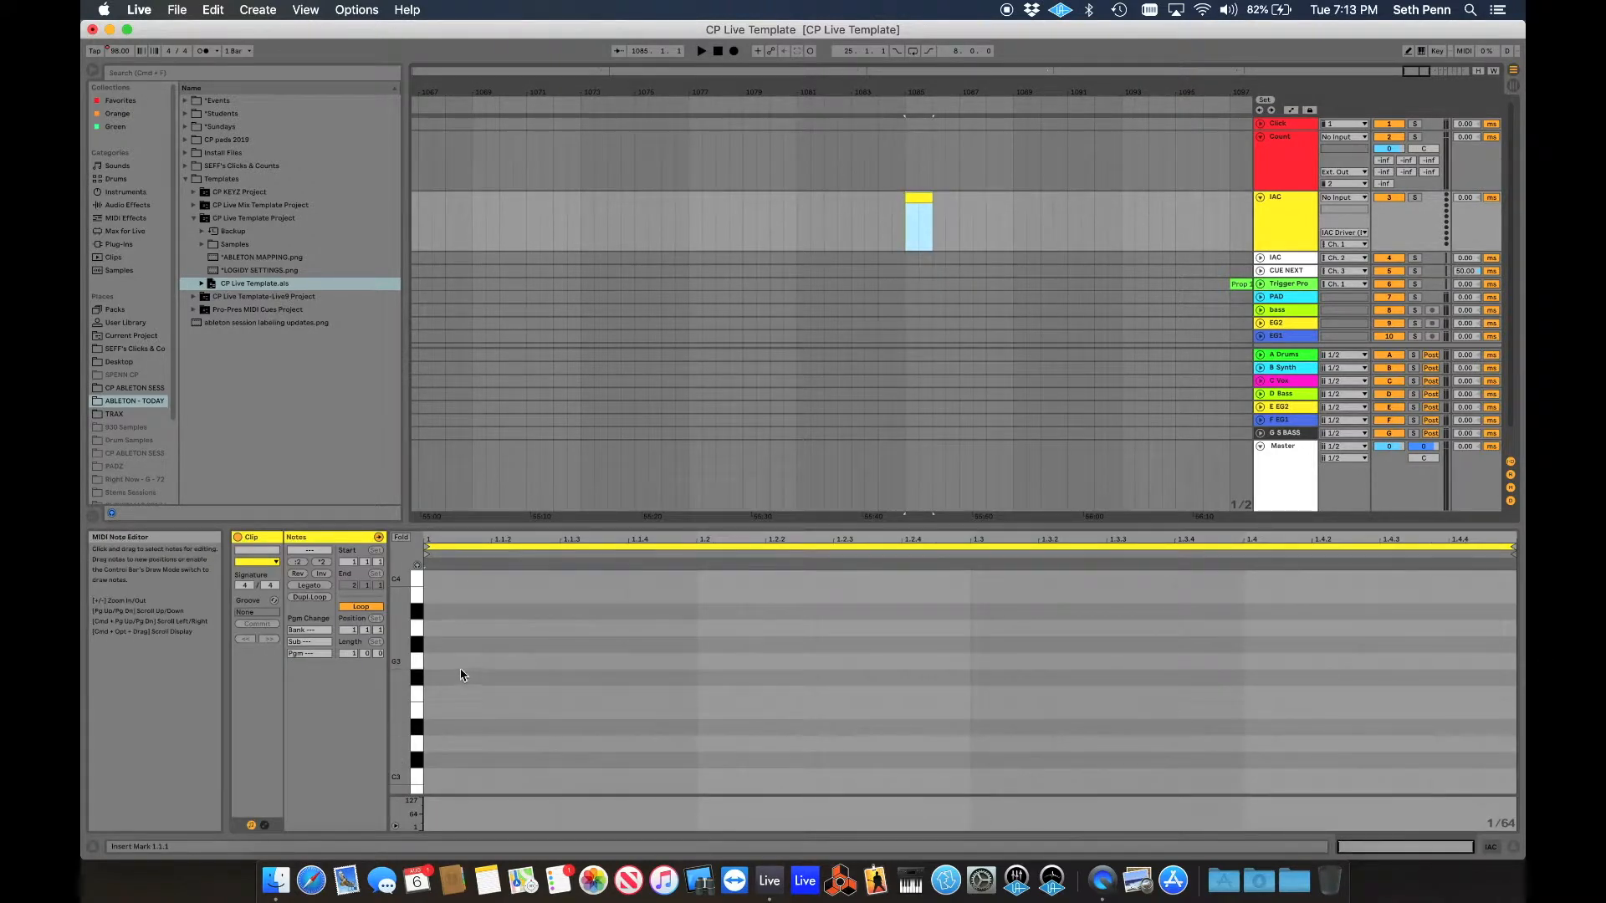
double_click(446, 646)
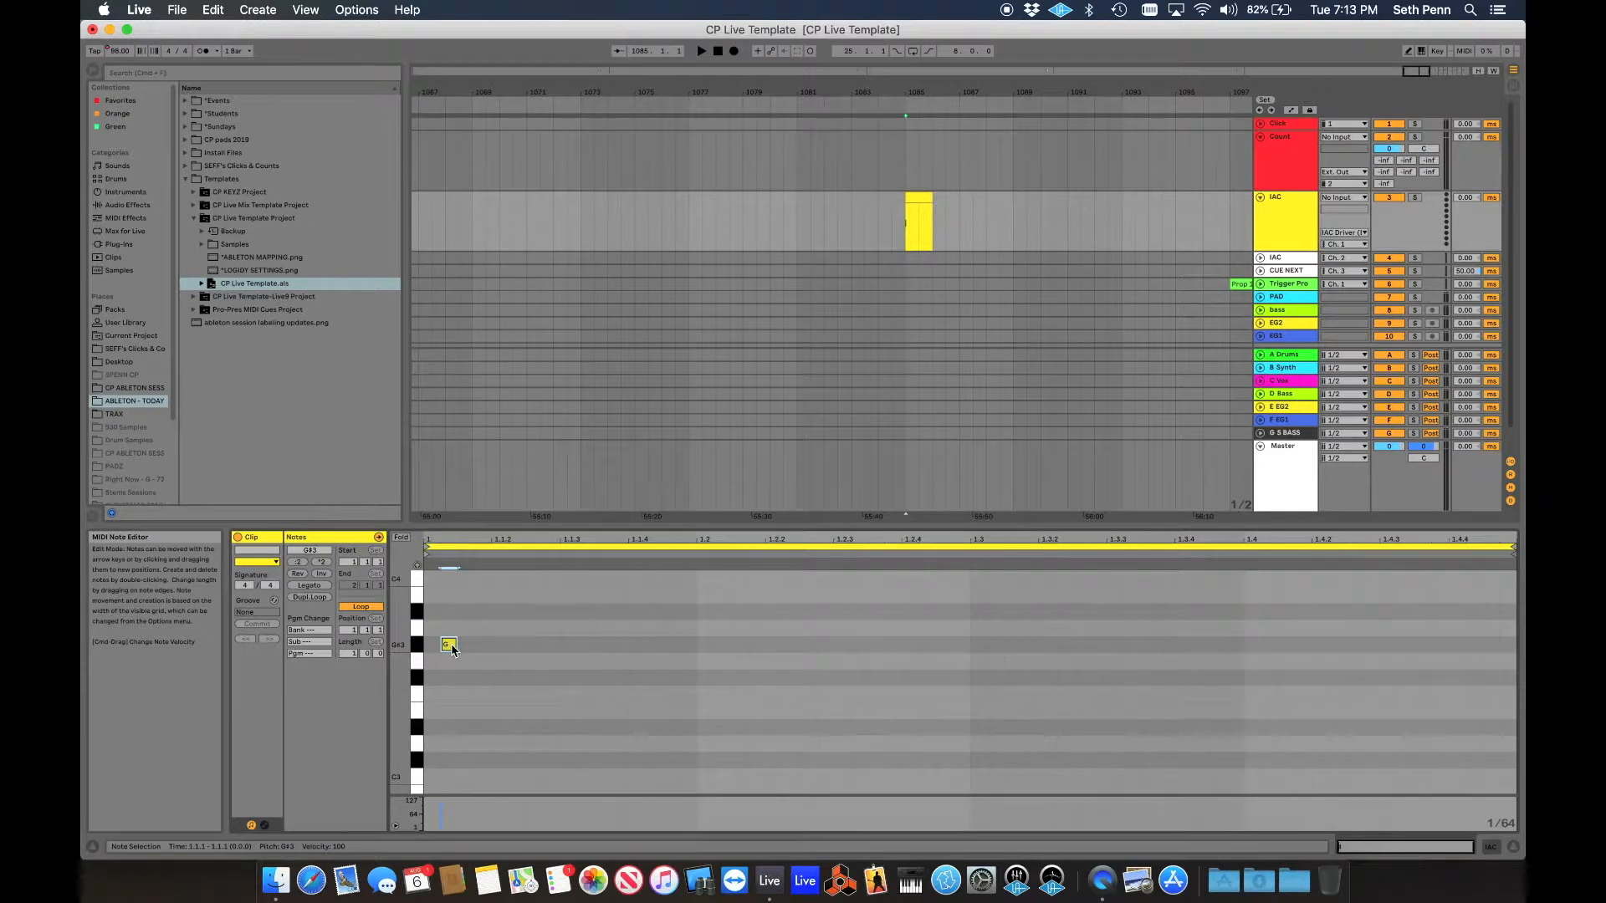
drag(449, 645, 432, 646)
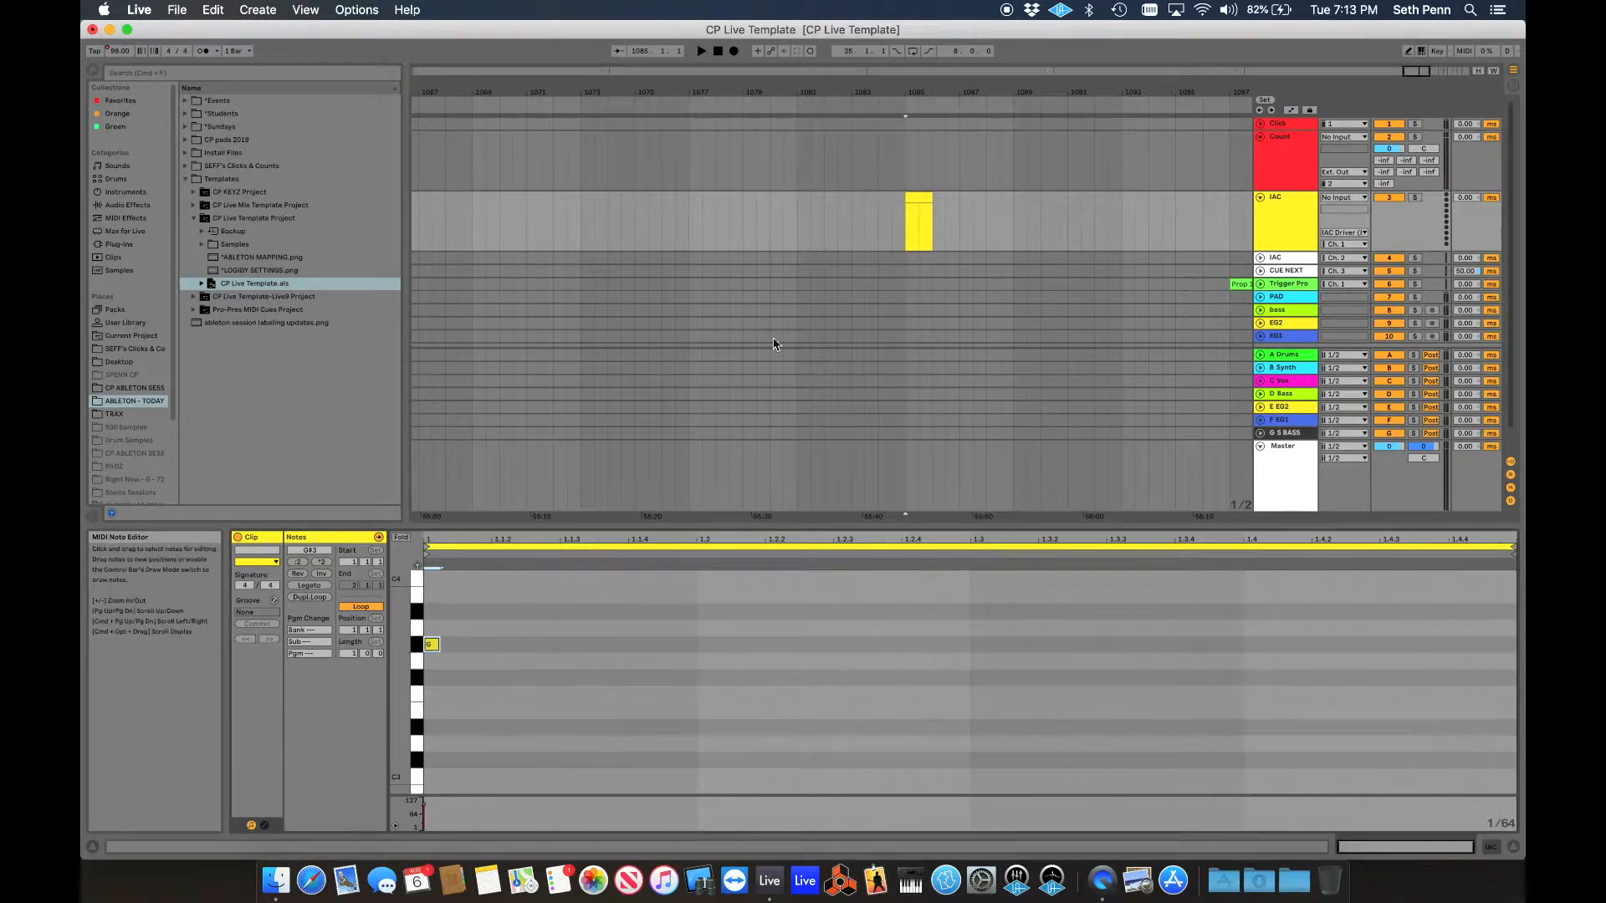
Rename the clip at bar 1085 to Loop1
click(924, 199)
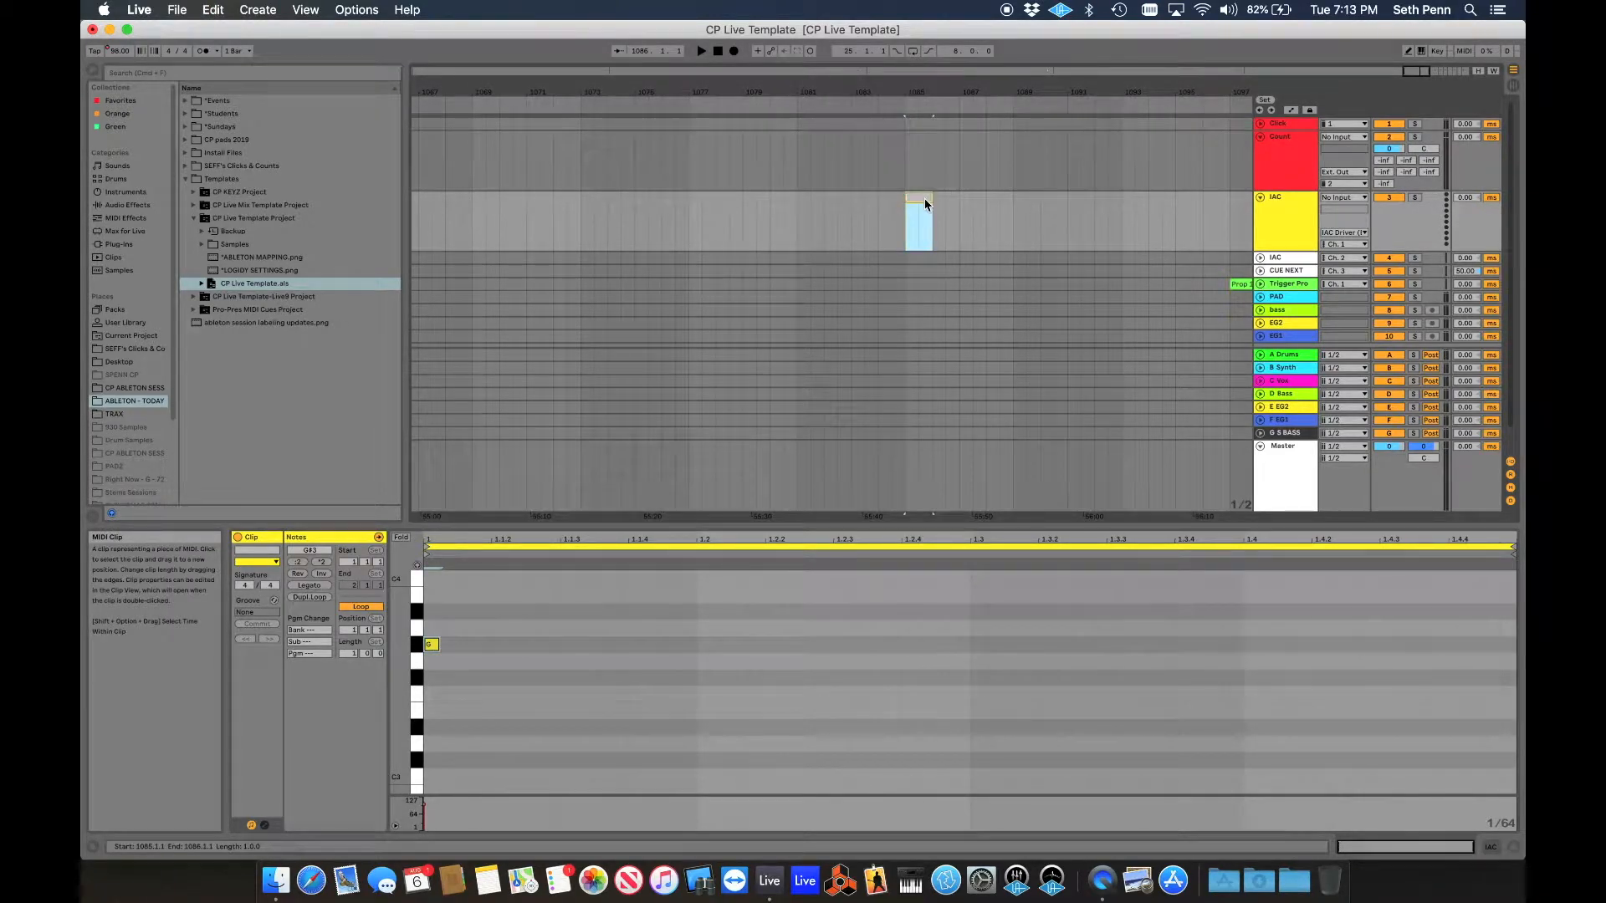
text(Loop1)
key(Return)
Add a locator named Loop1 at bar 1084, one bar before the Loop1 clip
click(875, 163)
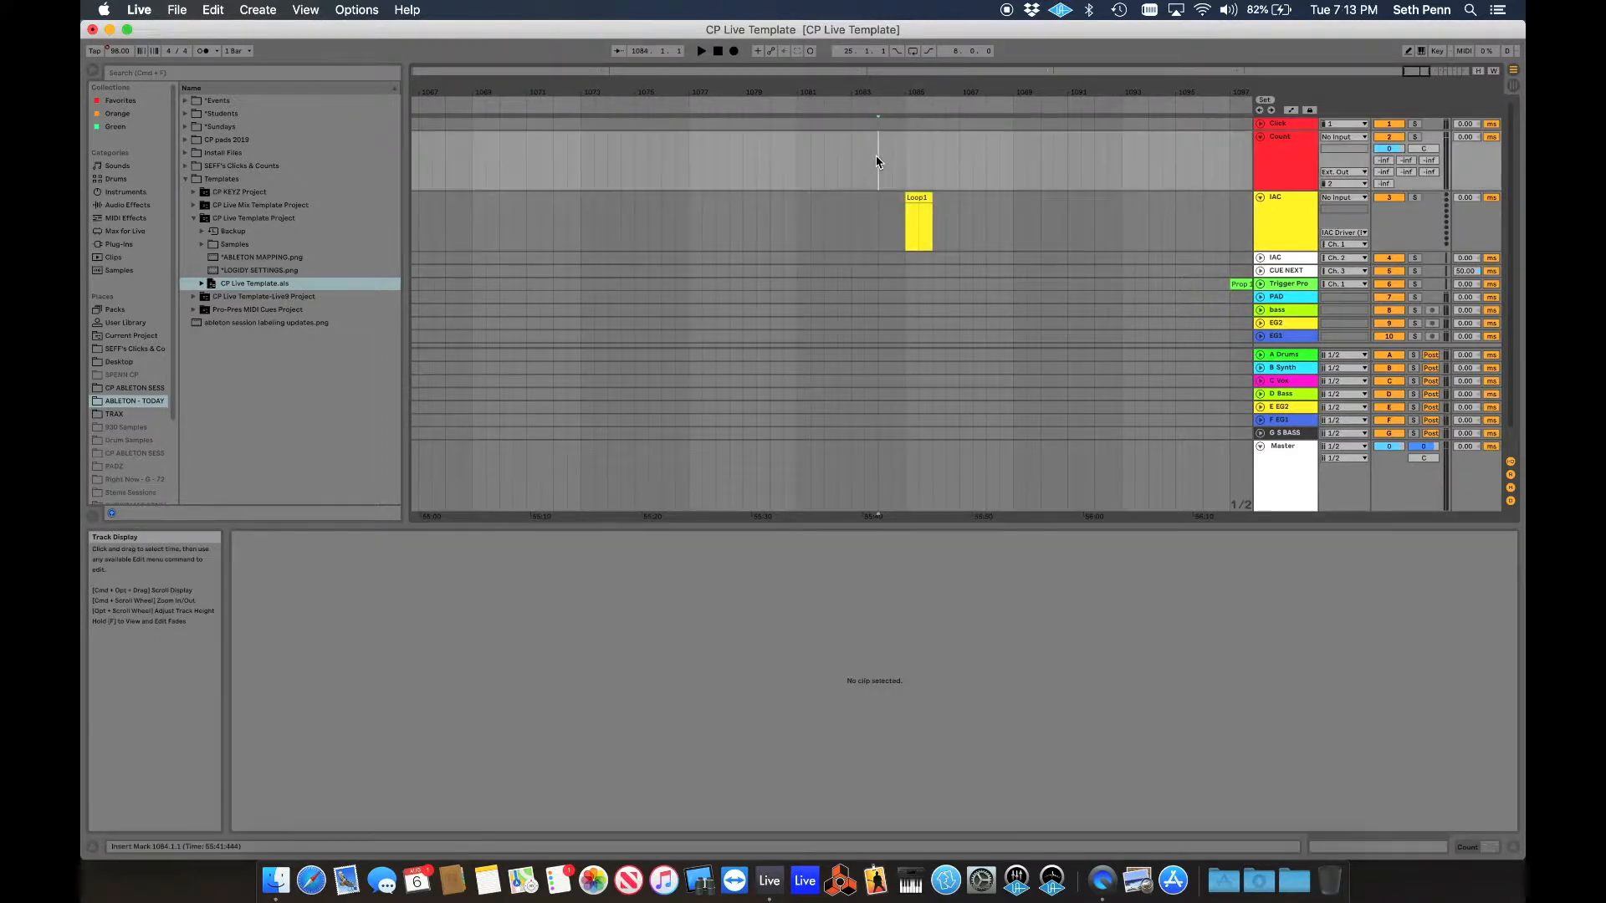
right_click(876, 104)
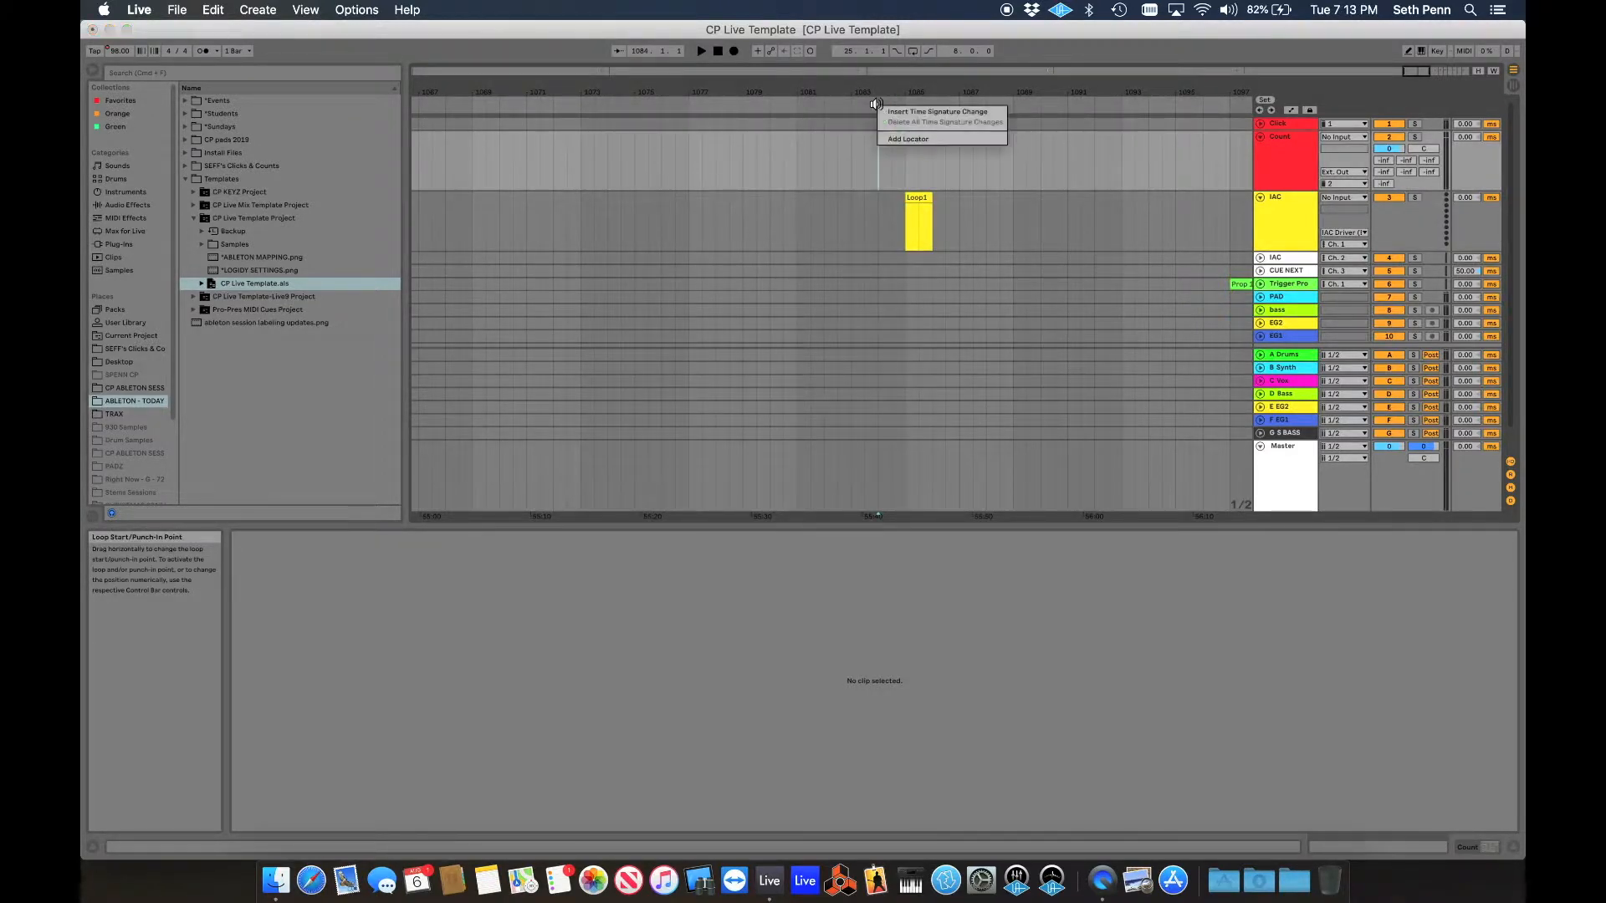
click(898, 141)
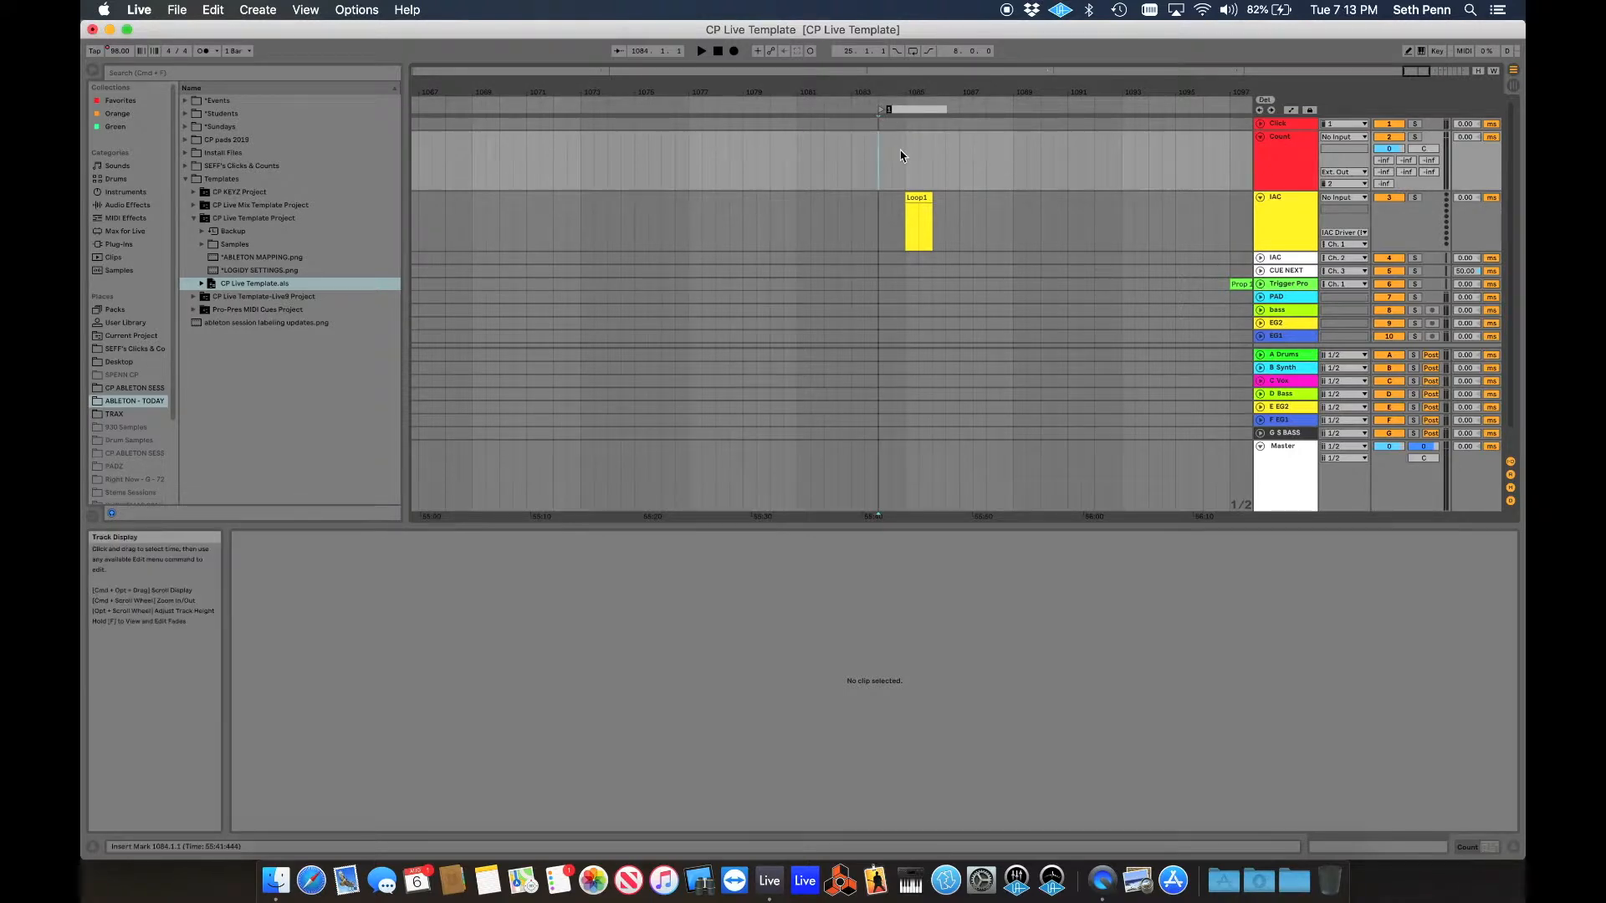
text(p1)
key(Return)
click(911, 216)
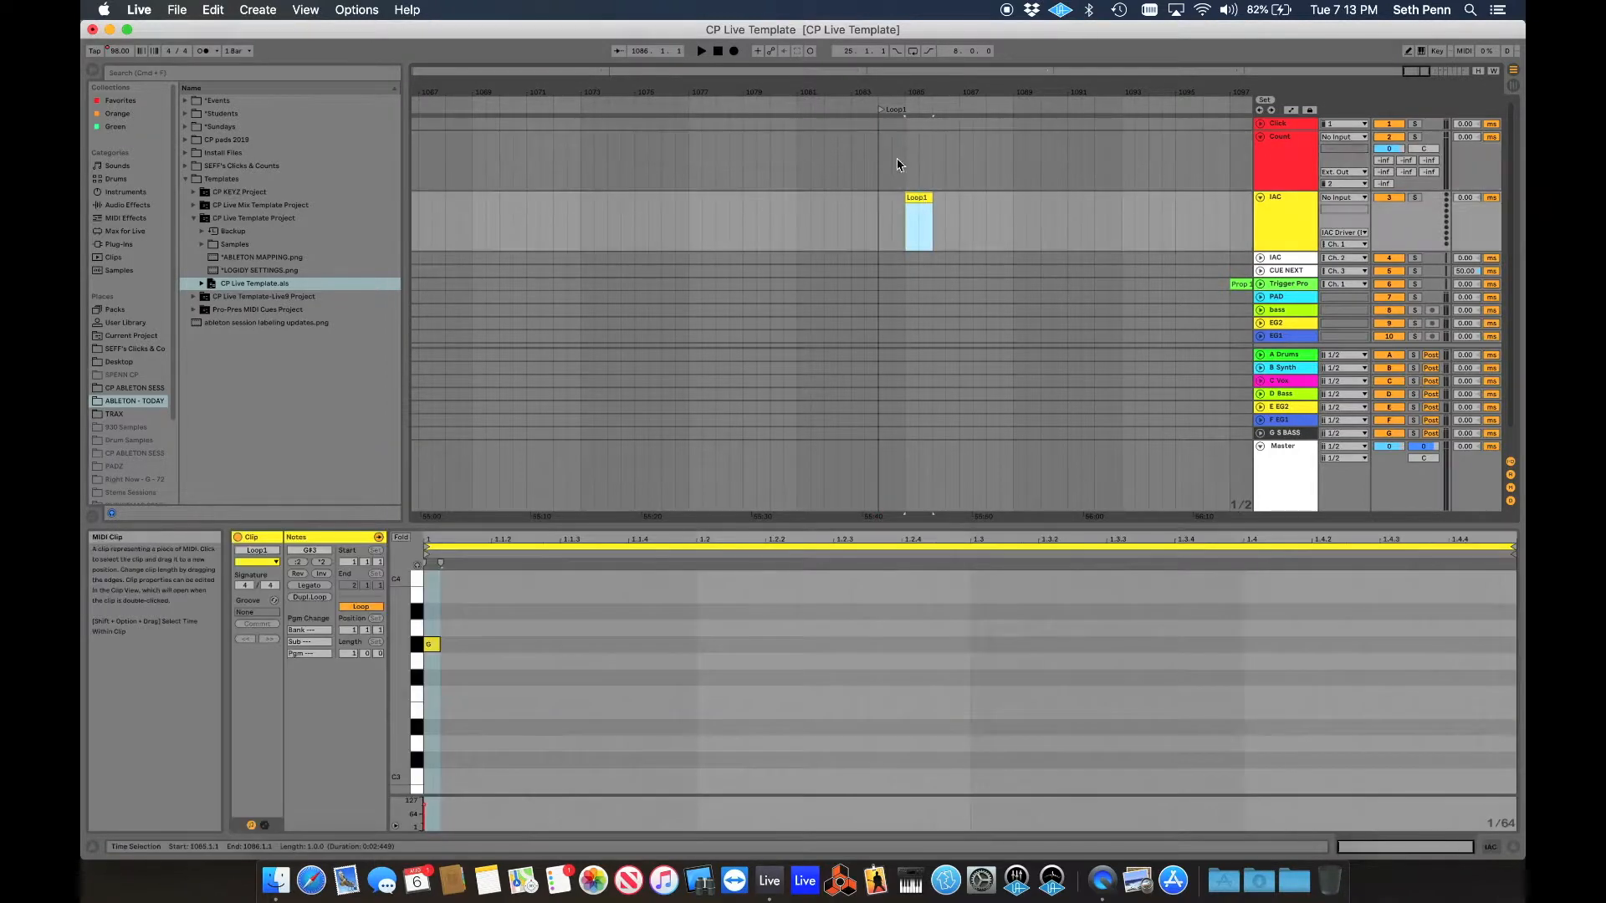
click(880, 104)
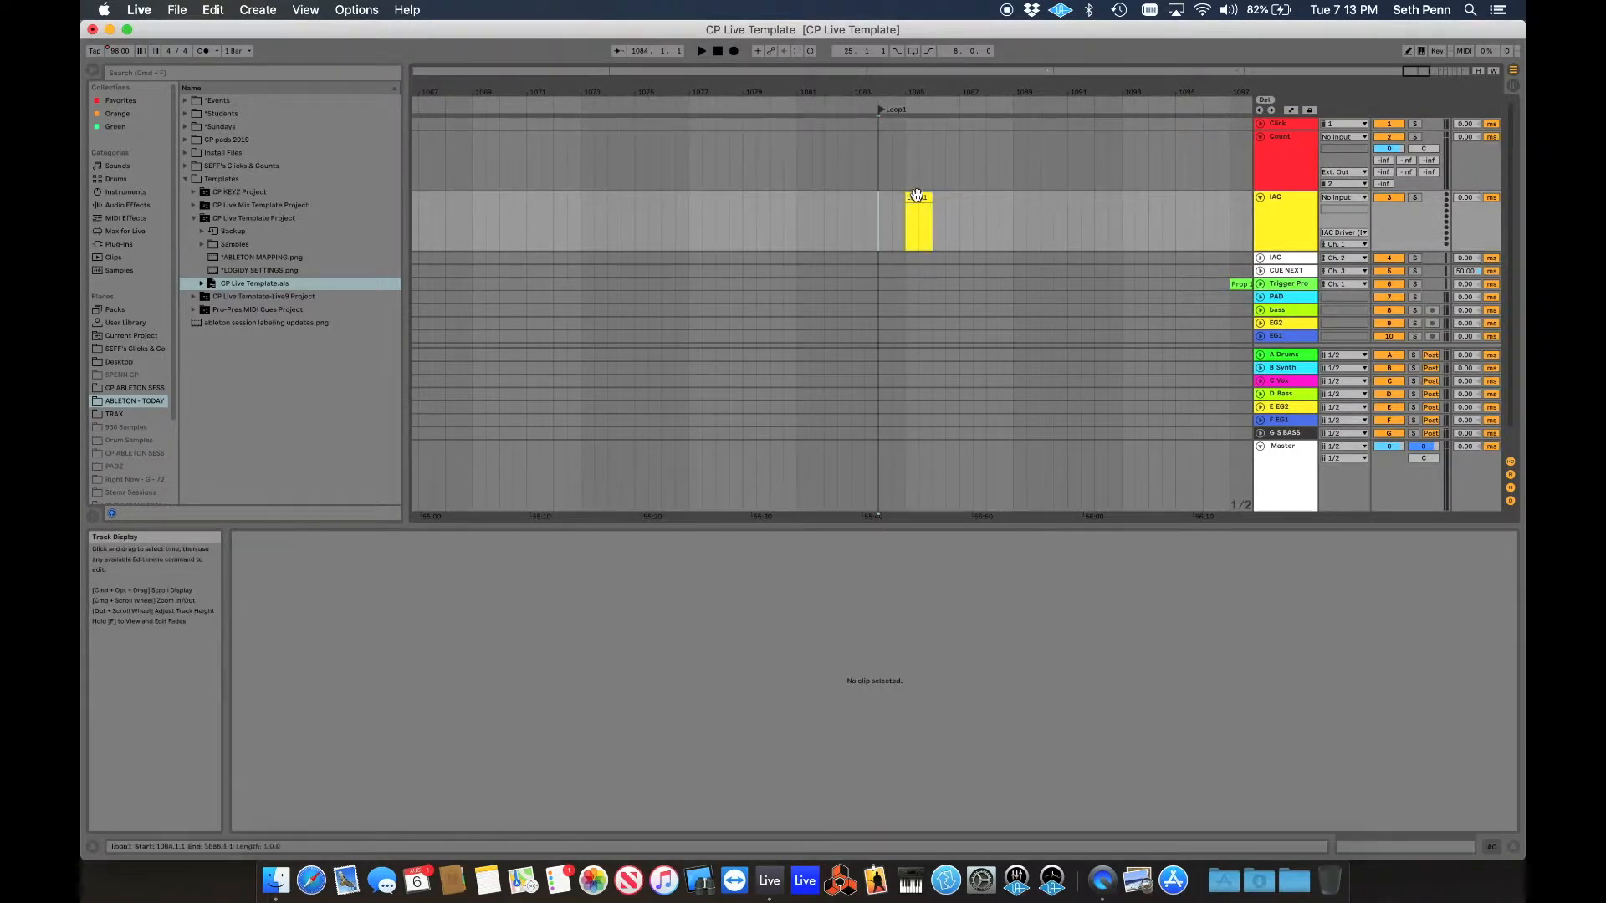
click(916, 194)
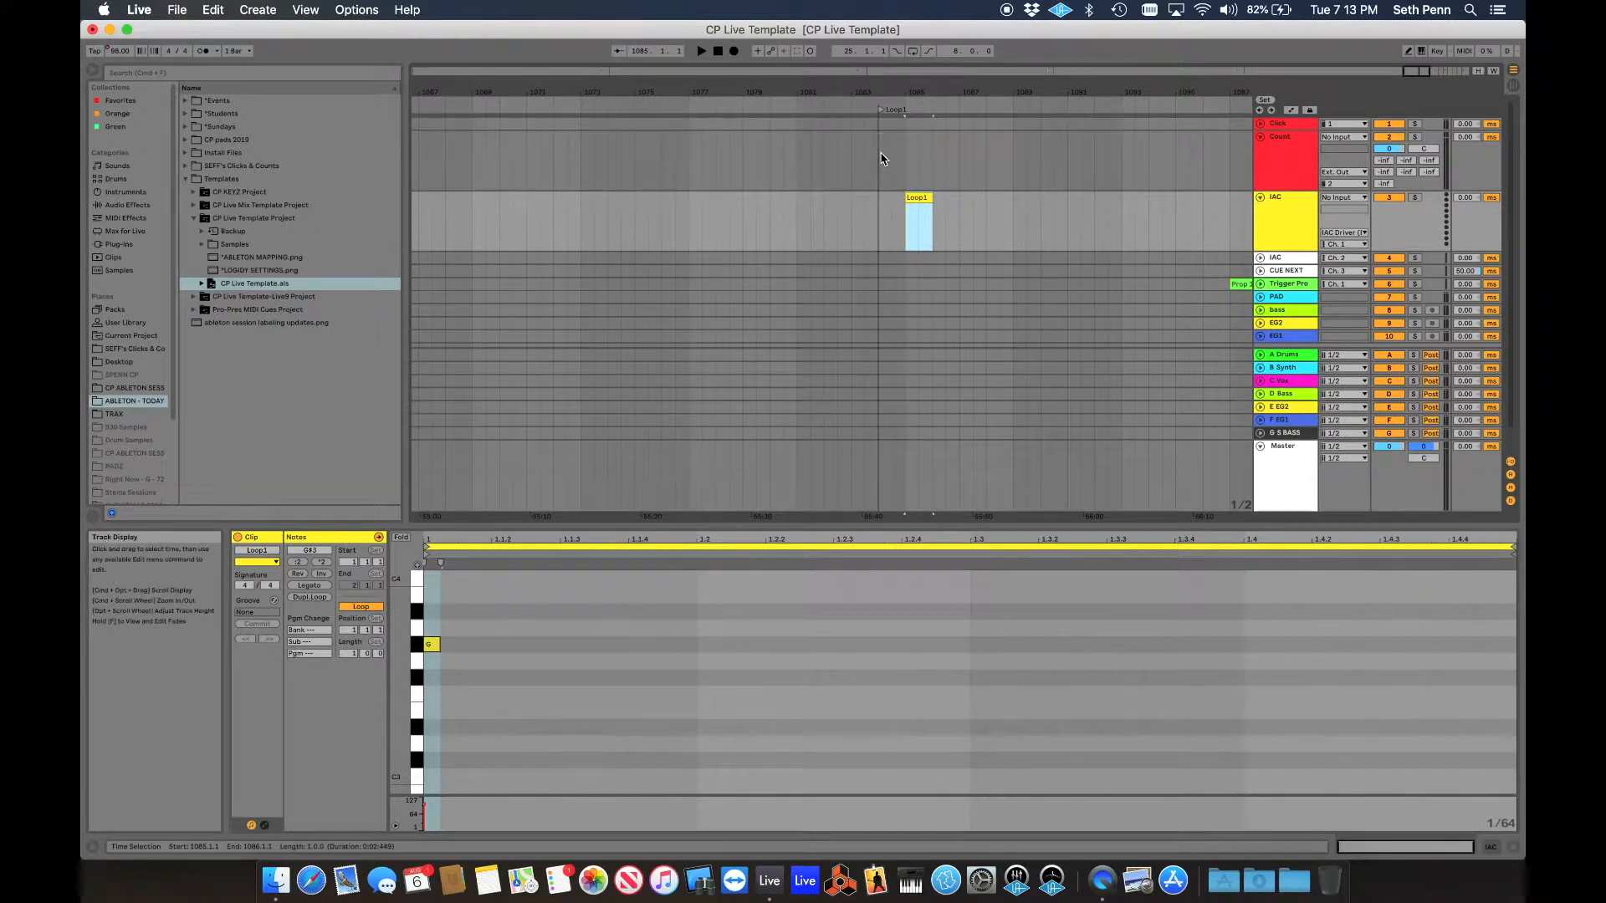
click(882, 159)
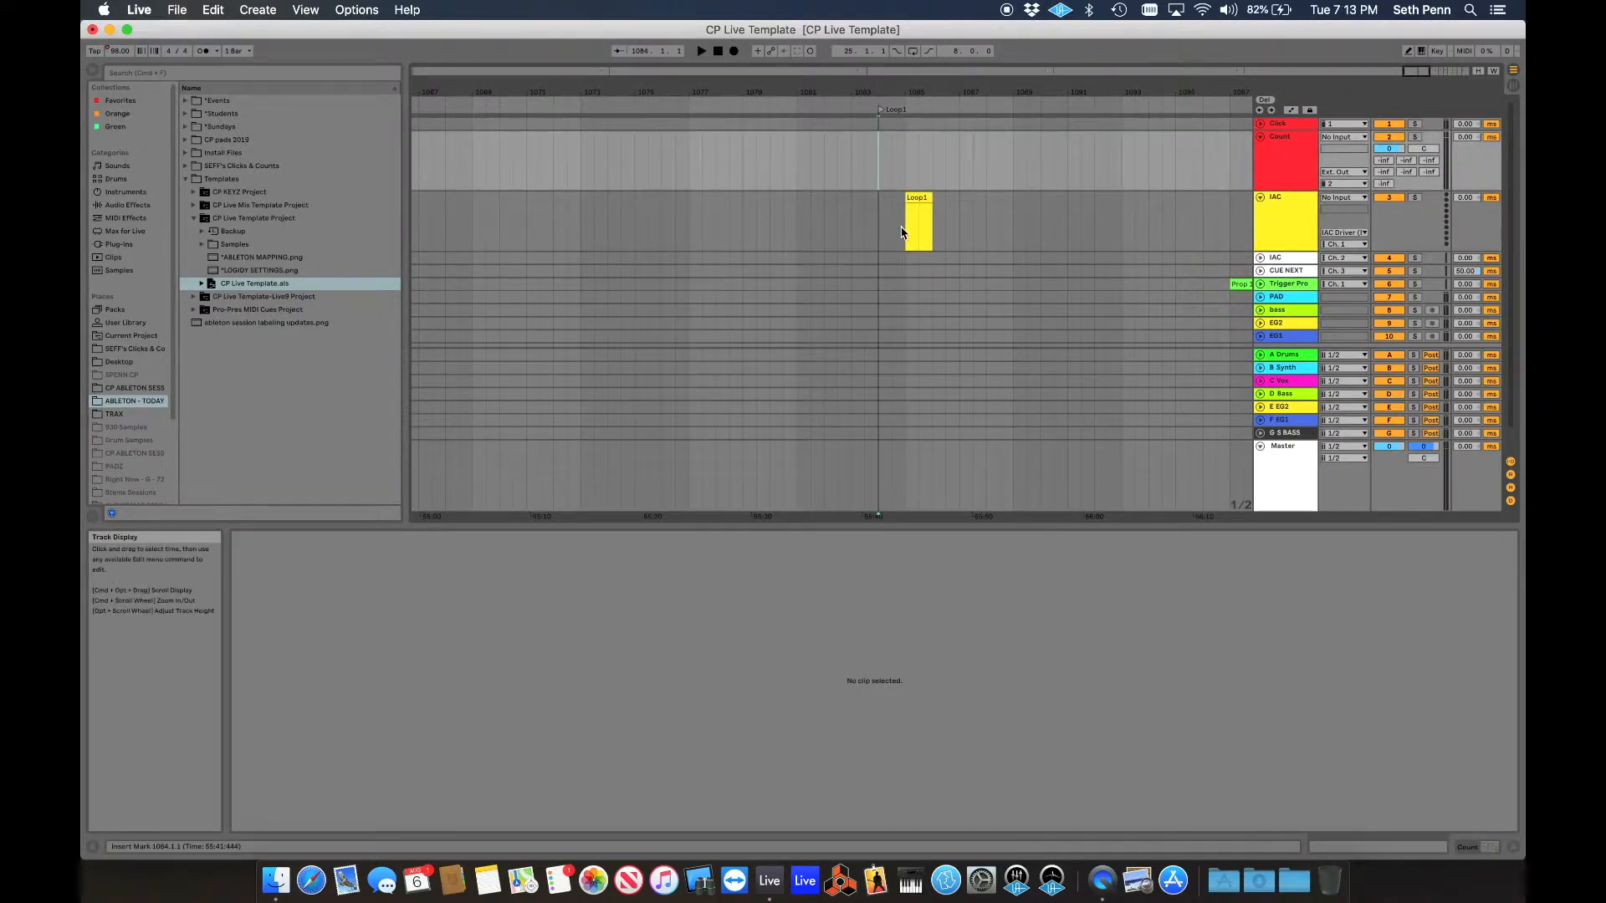
Map the Loop1 locator to note G#3 on MIDI channel 1 by playing the Loop1 clip
click(902, 232)
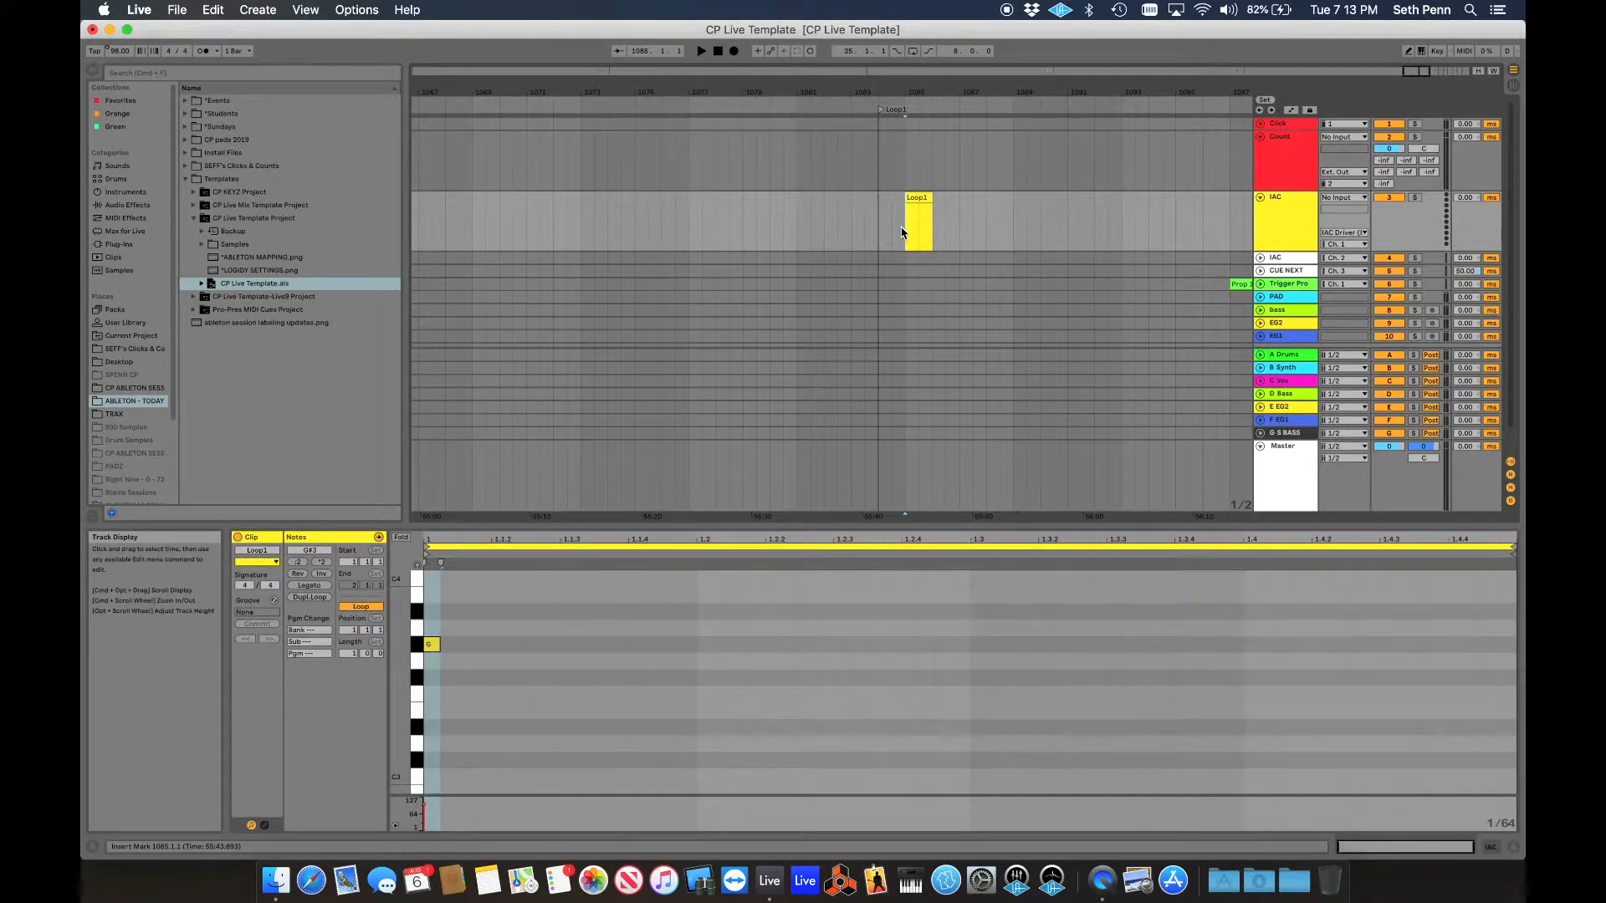
key(super+m)
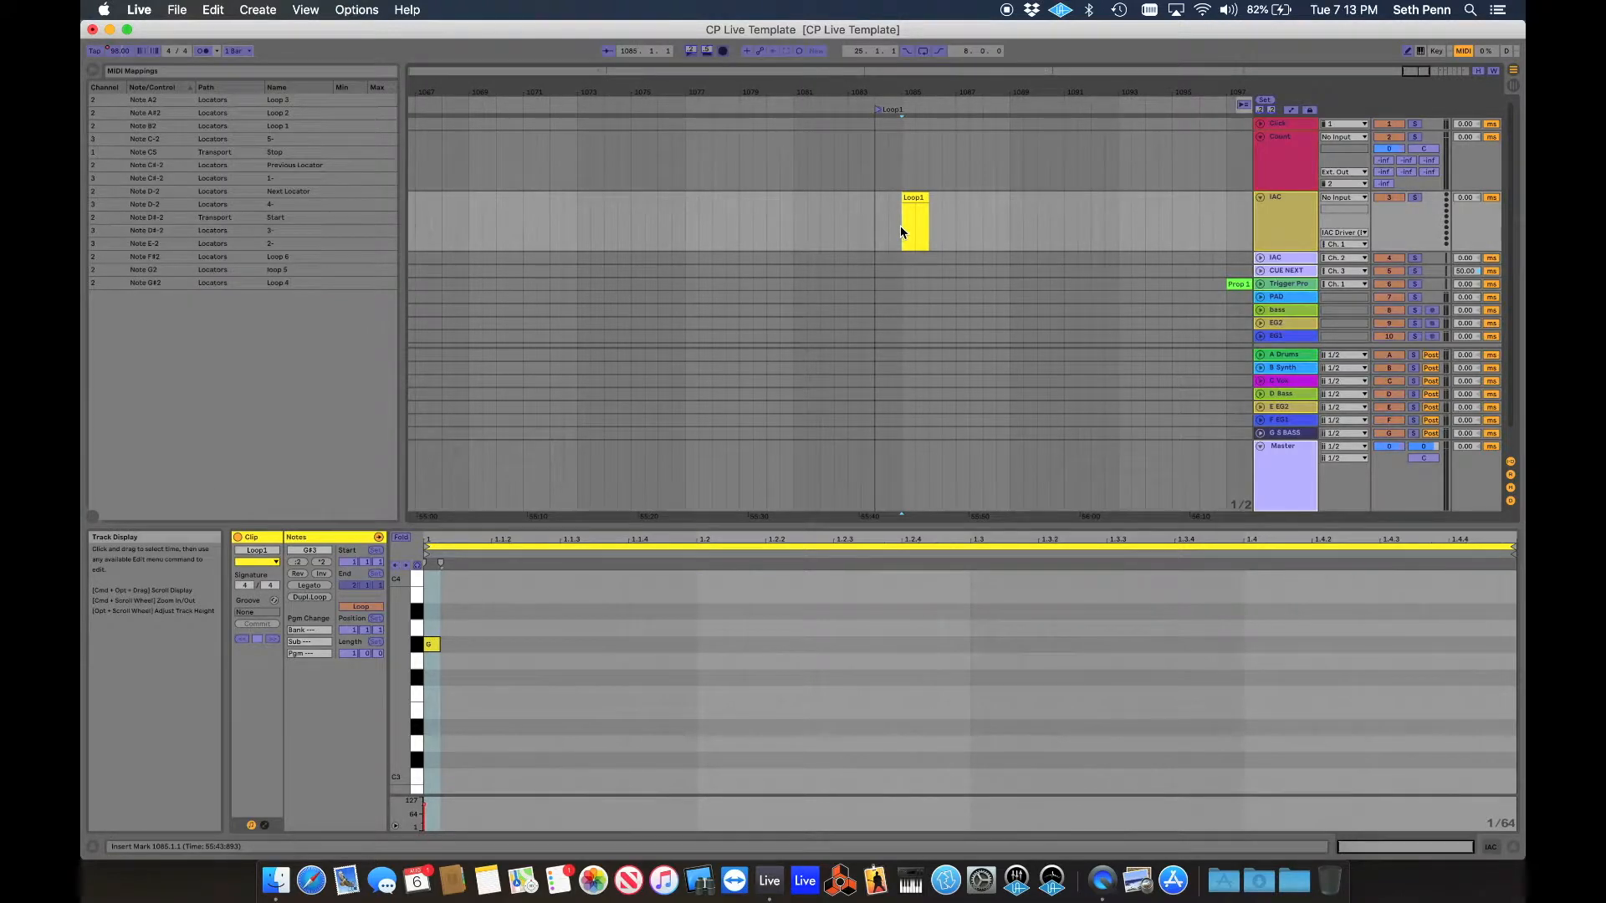
click(878, 116)
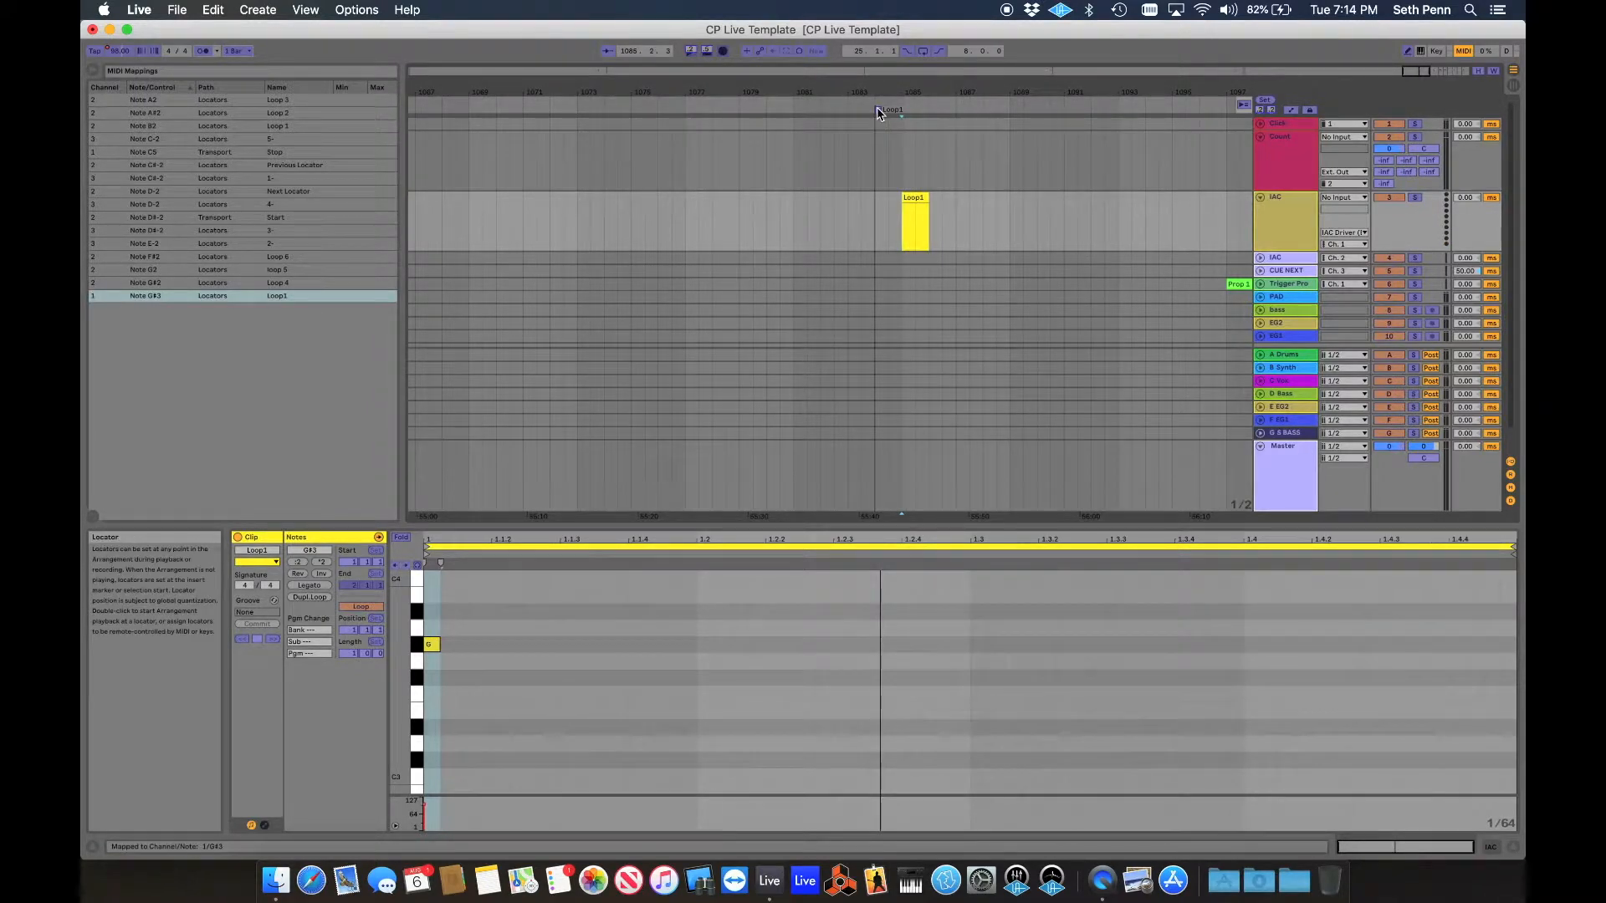
key(super+m)
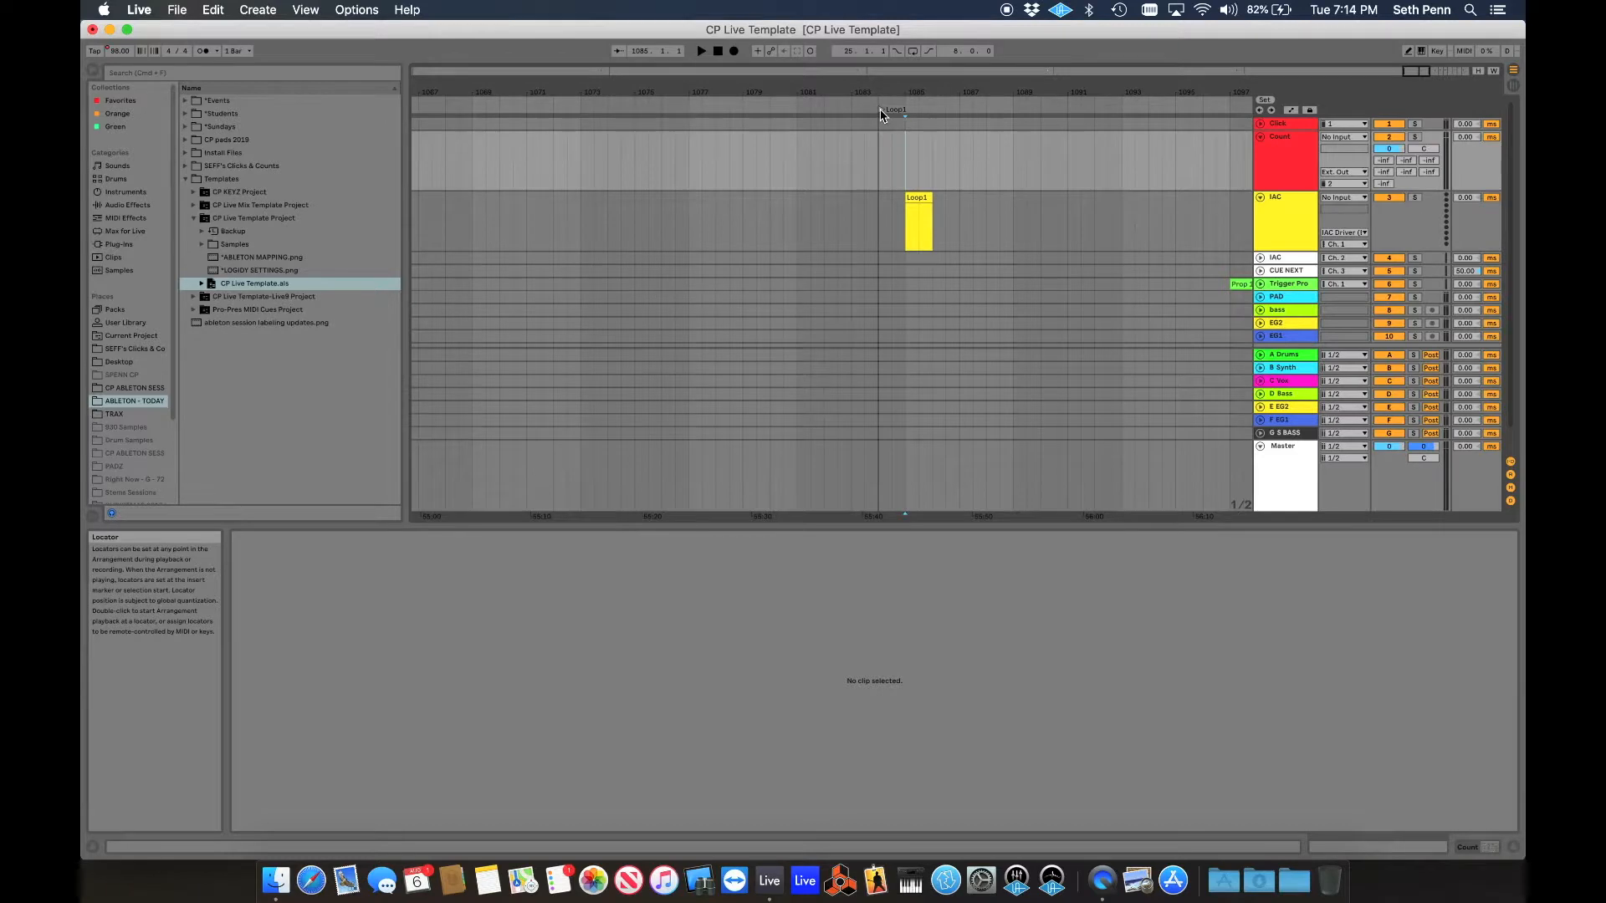
Move the Loop1 locator to bar 1081 and the Loop1 clip to bar 1082
drag(880, 115, 797, 113)
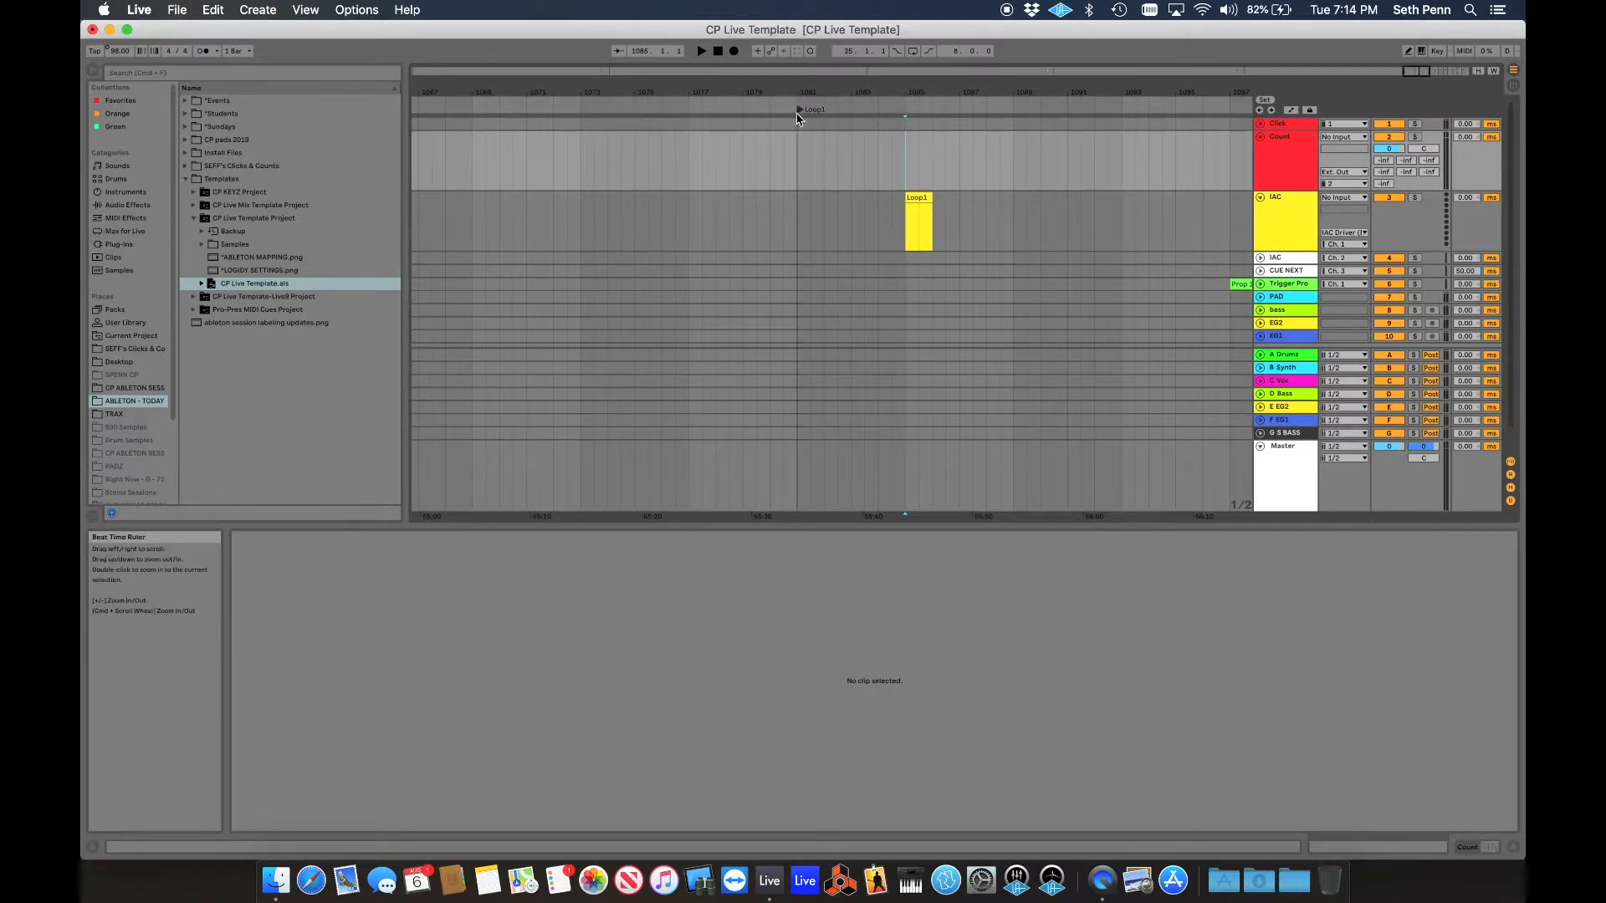
drag(921, 195, 839, 198)
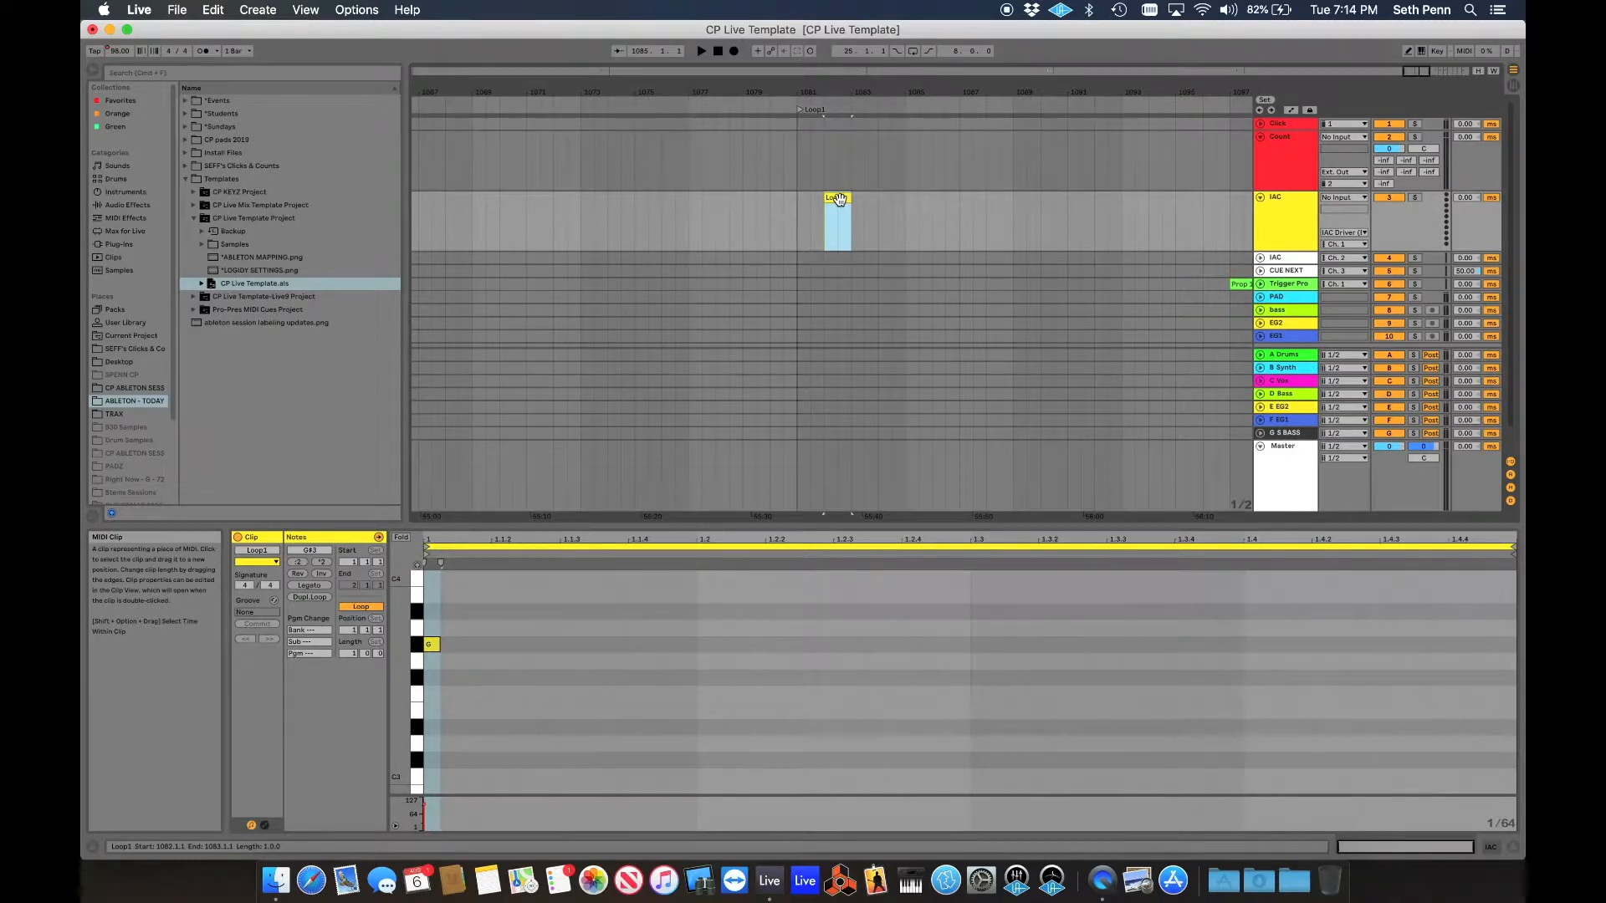
click(799, 167)
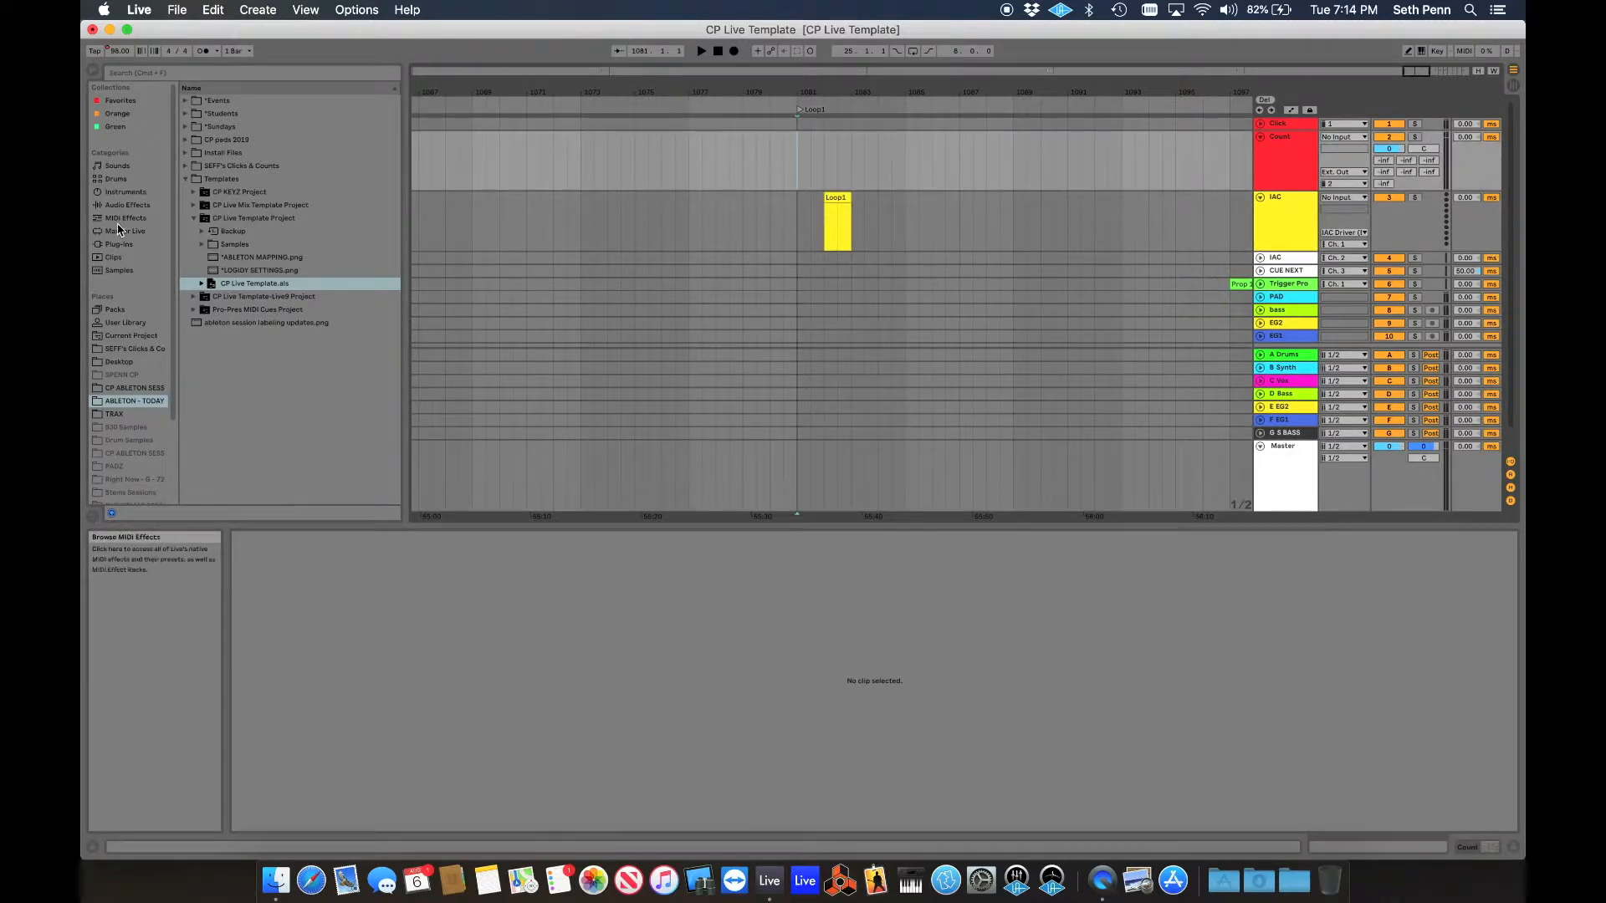
Insert CLICK-4ths-4.4-100bpm.wav from the CLICKS folder on the Click track at bar 1081 and extend it to two bars
click(127, 349)
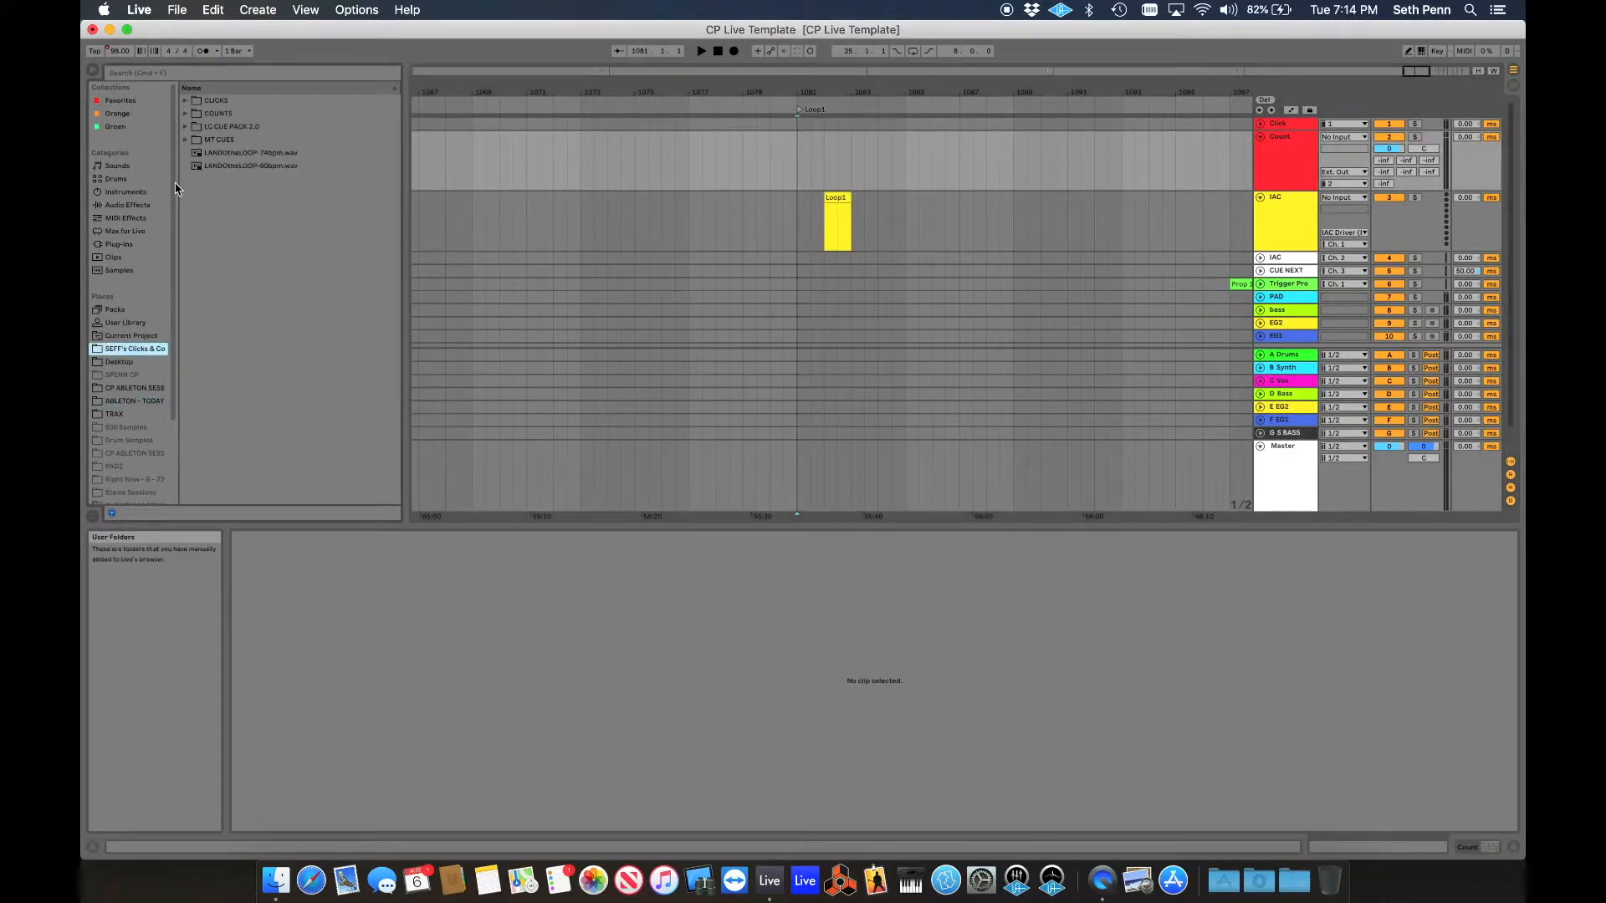
click(186, 101)
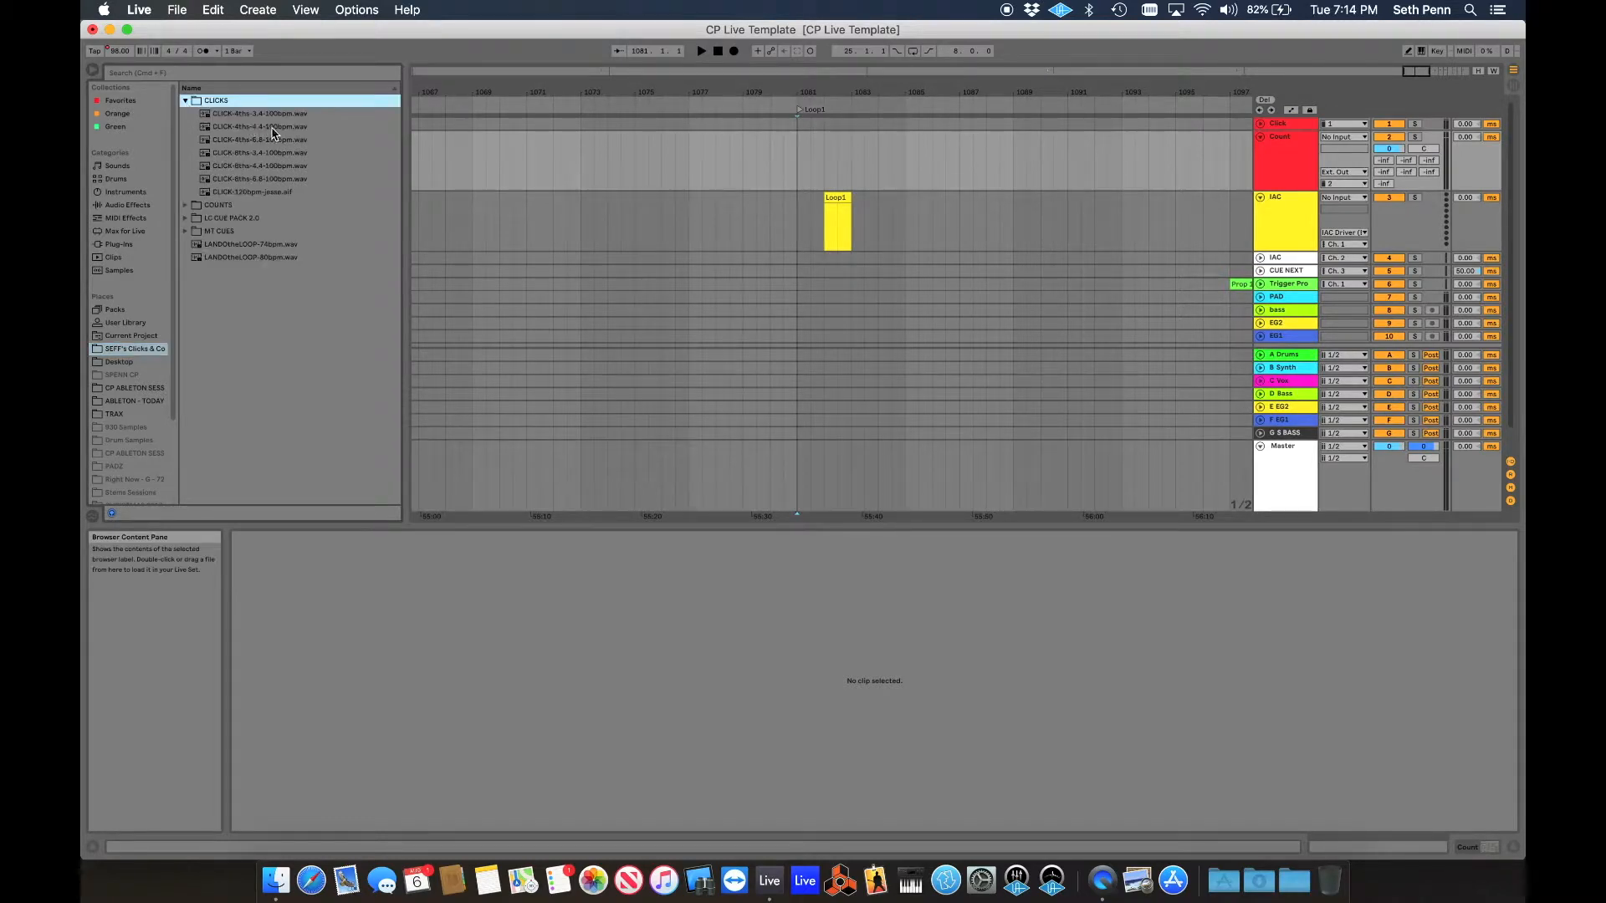
drag(257, 127, 808, 126)
click(1261, 125)
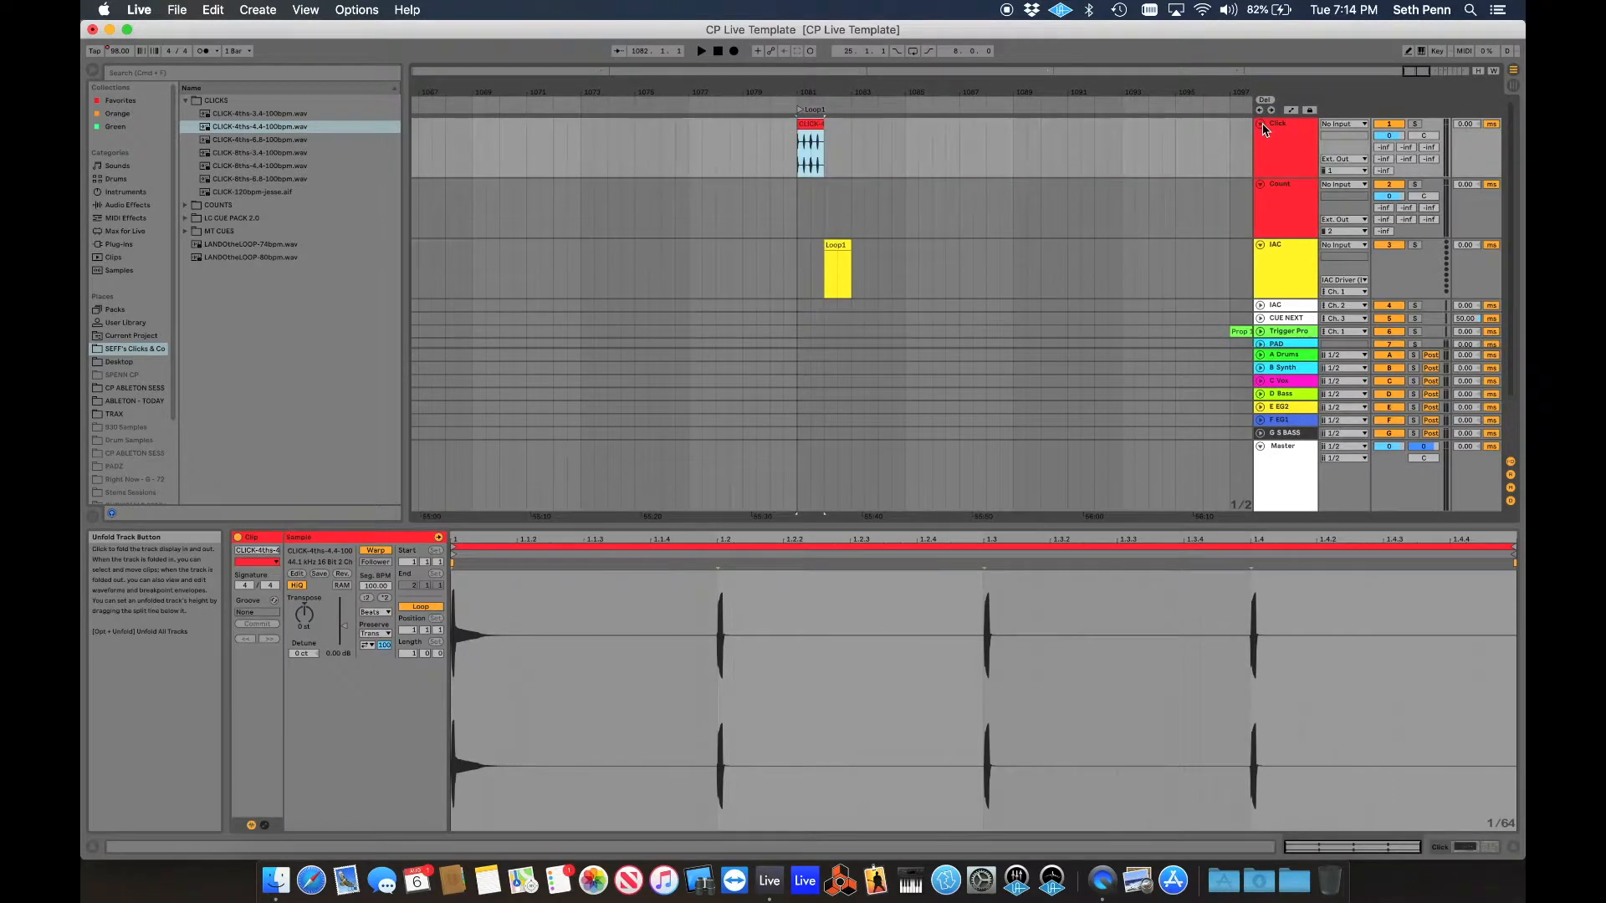
drag(822, 126, 852, 126)
Play the Loop1 section and review the global quantization choices, keeping 1 Bar
key(XF86AudioRaiseVolume)
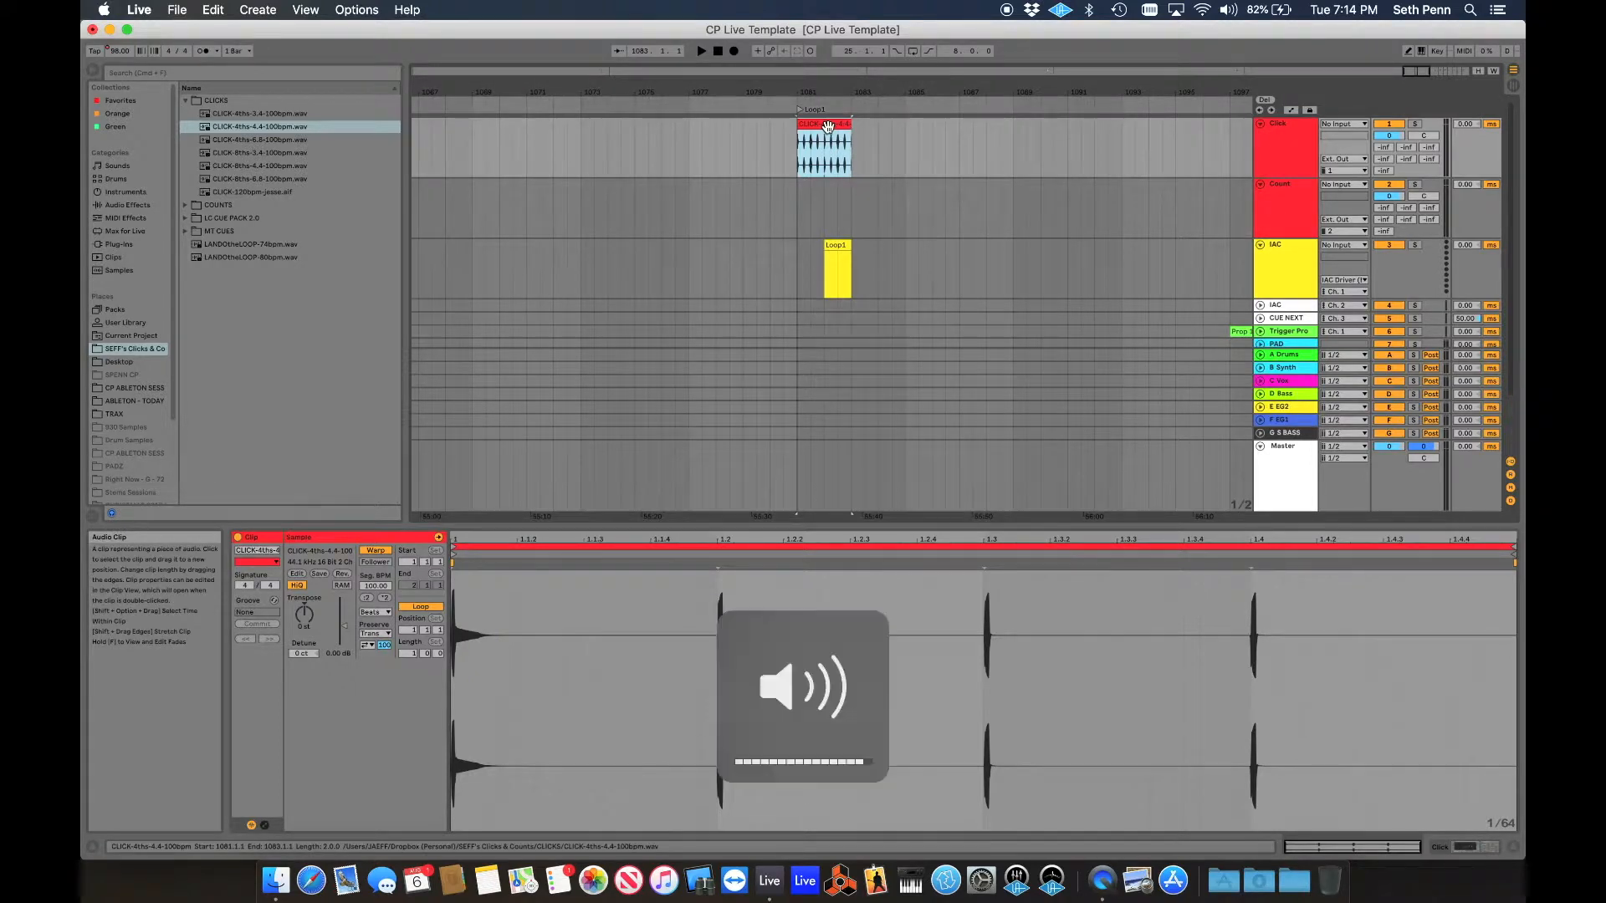
key(space)
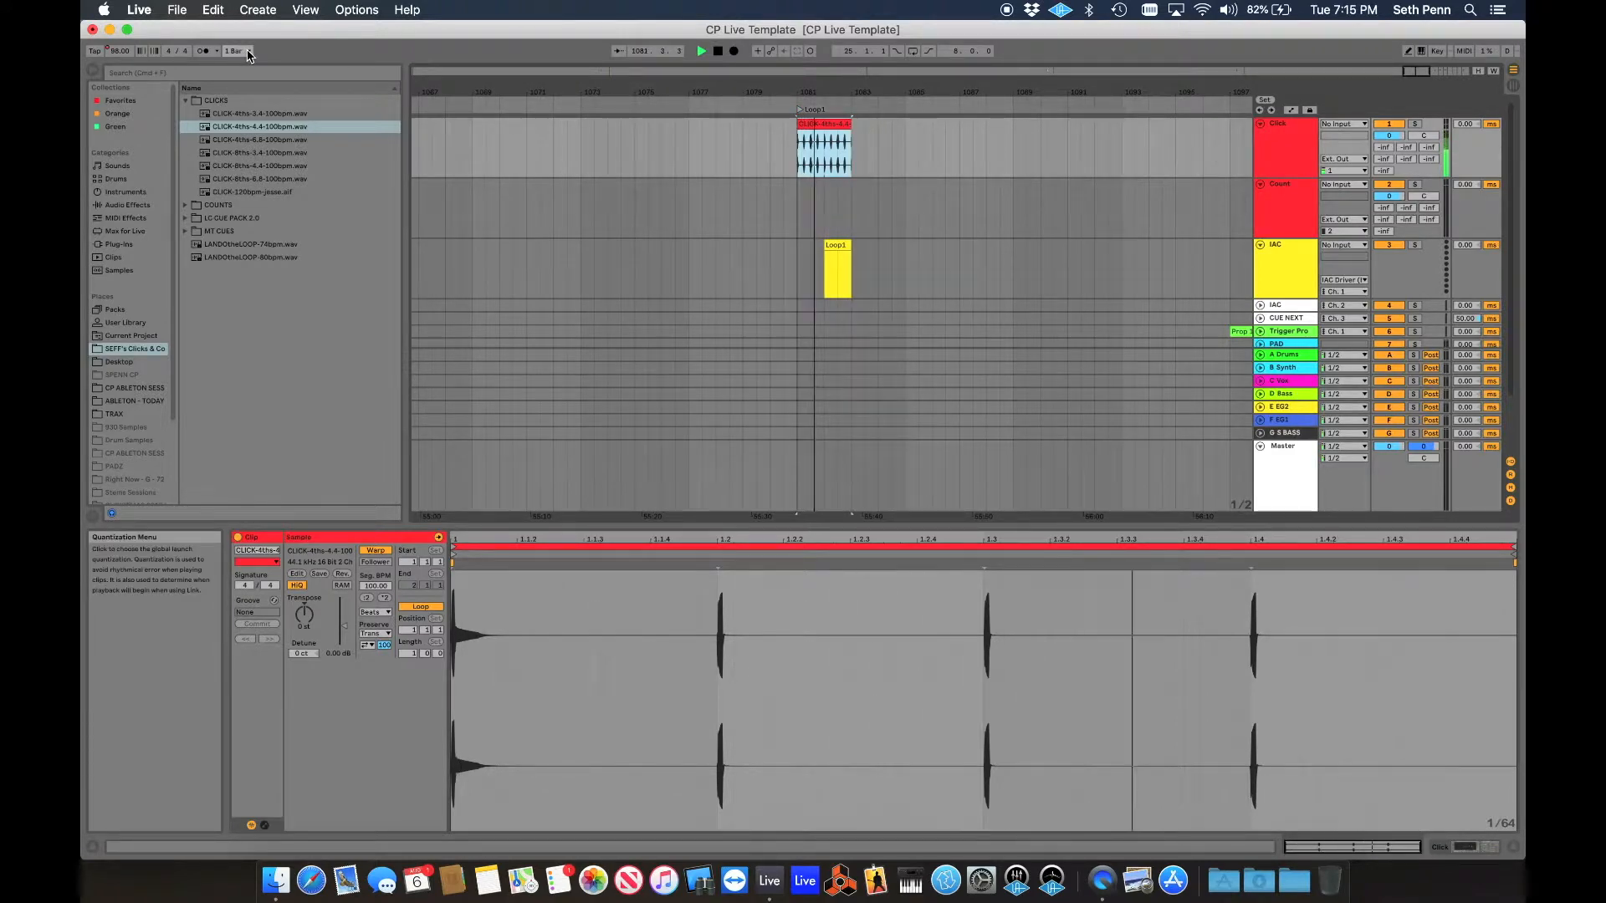
click(247, 52)
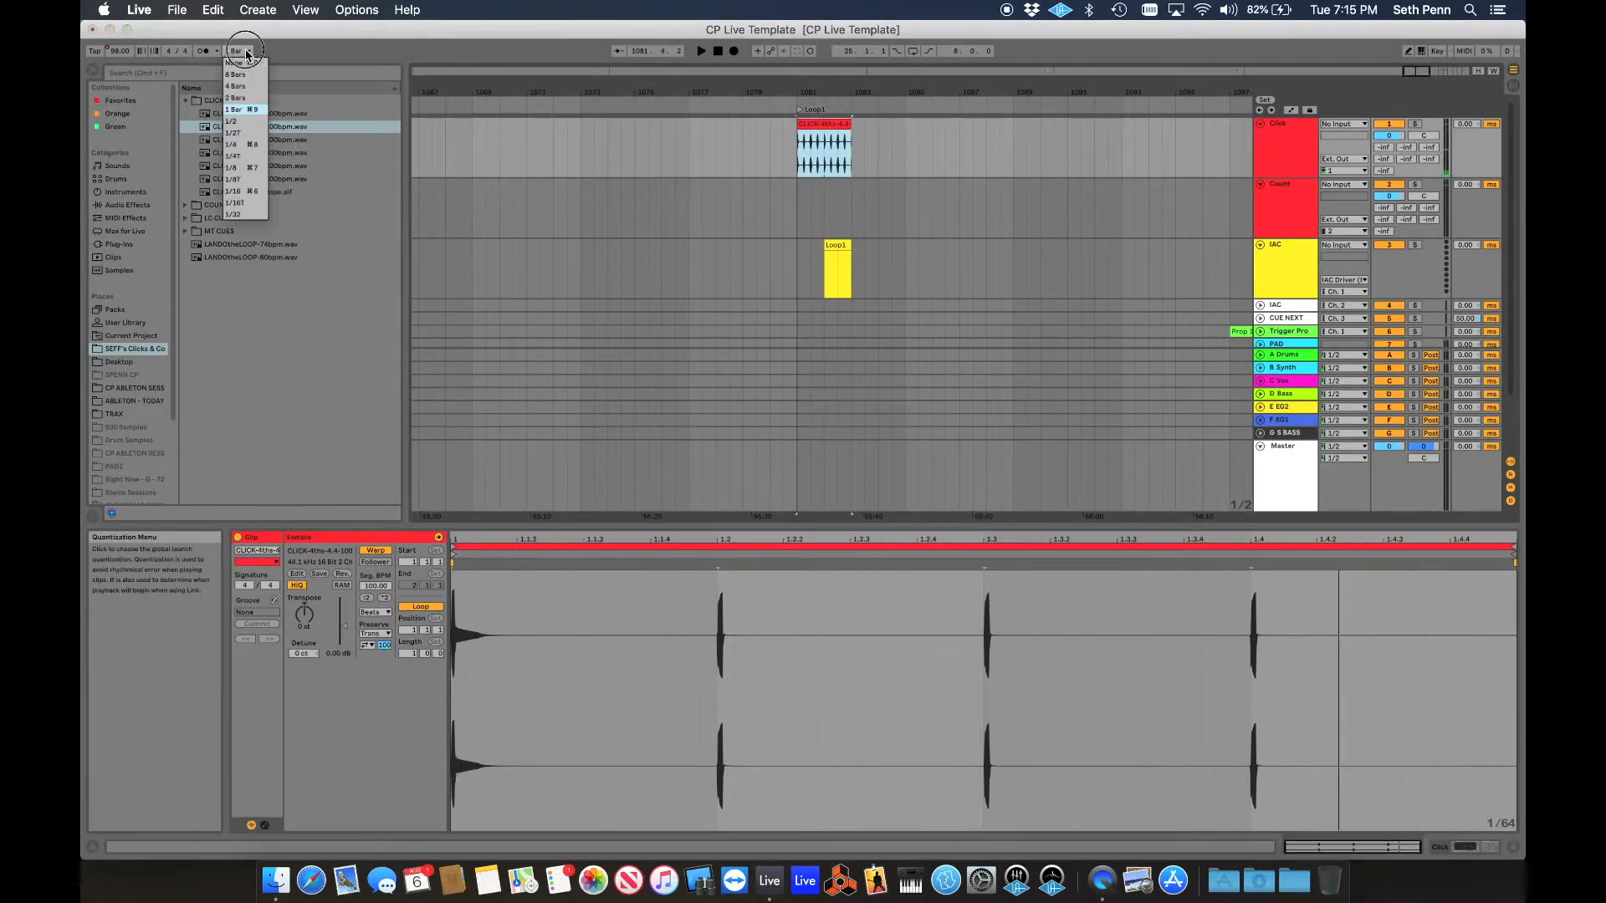
click(260, 110)
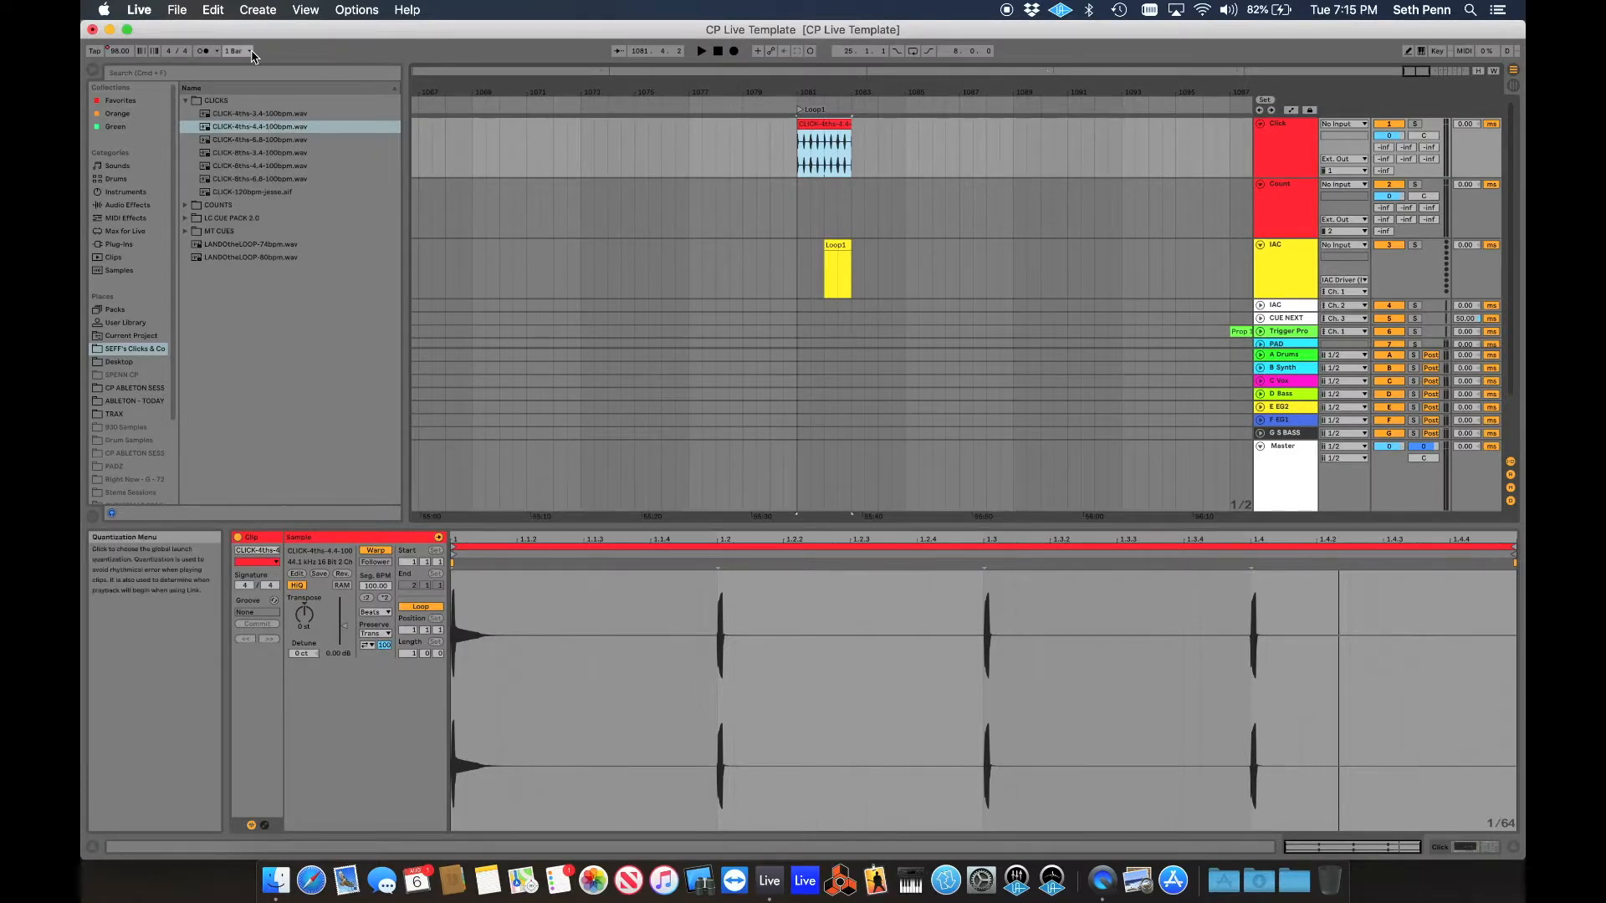
click(250, 52)
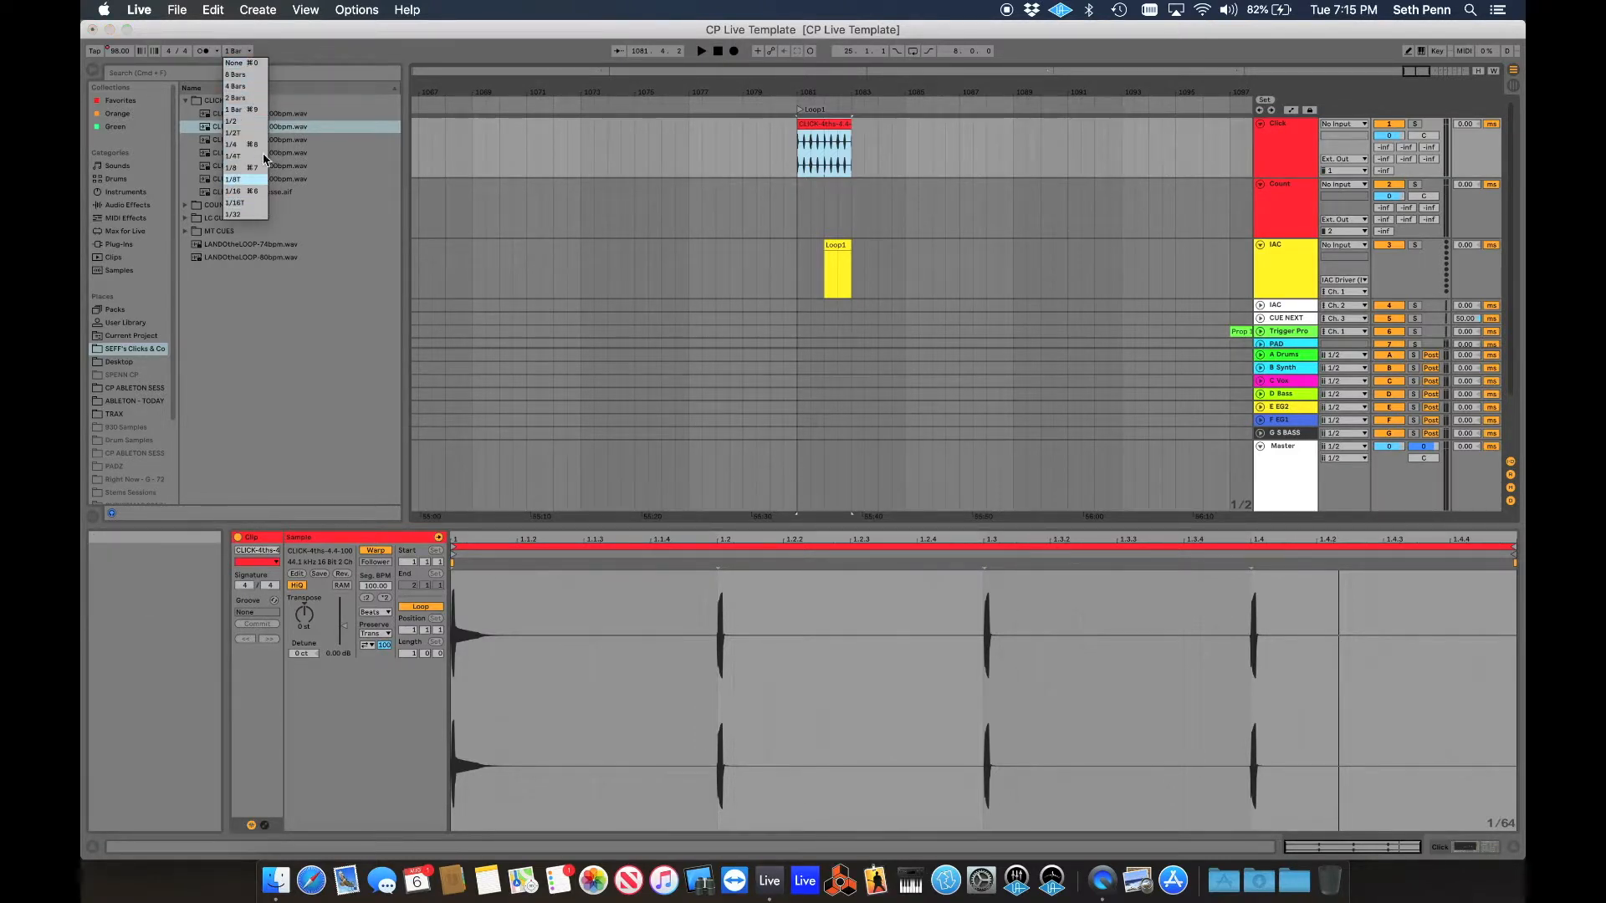
click(250, 109)
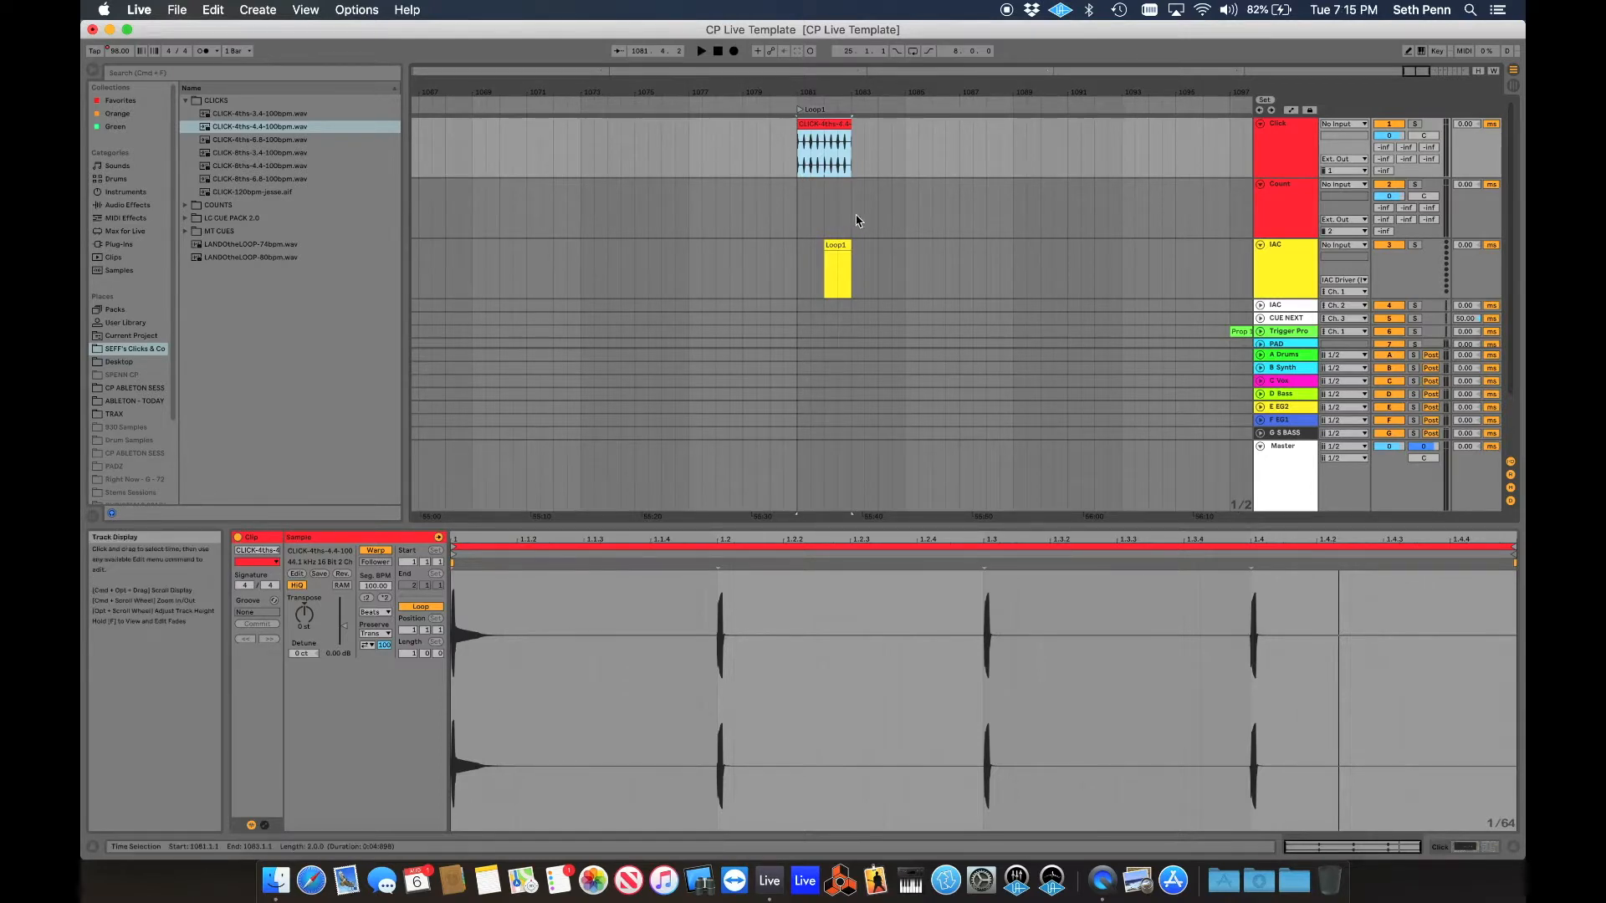
click(818, 216)
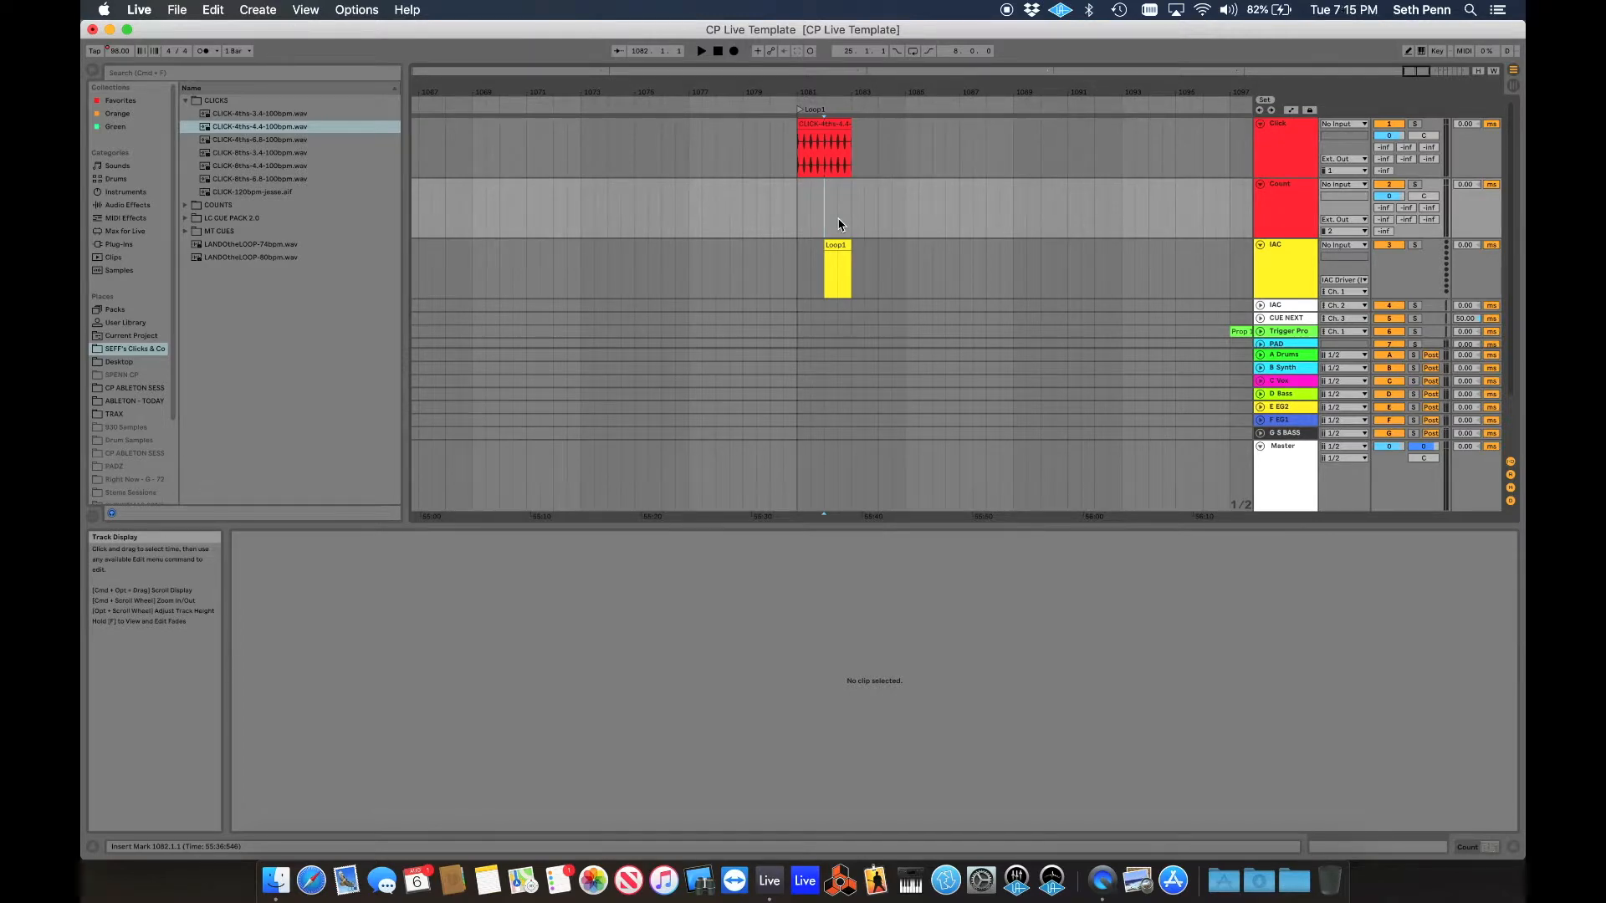
key(space)
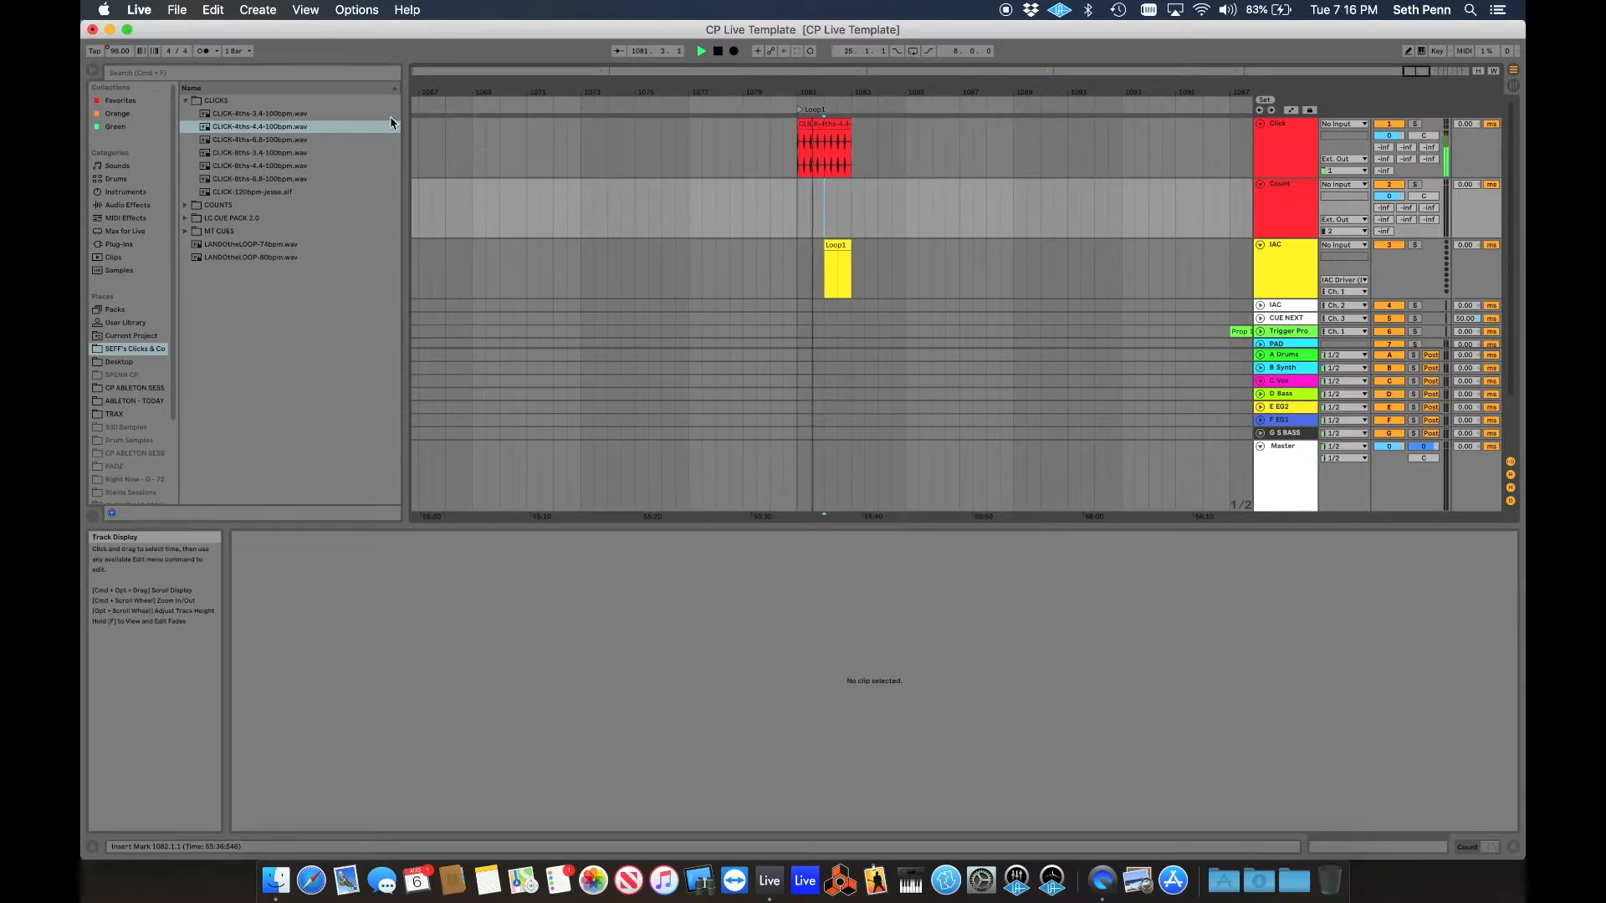
Set the global quantization to 1/2 and play the Loop1 section from bar 1082
click(245, 50)
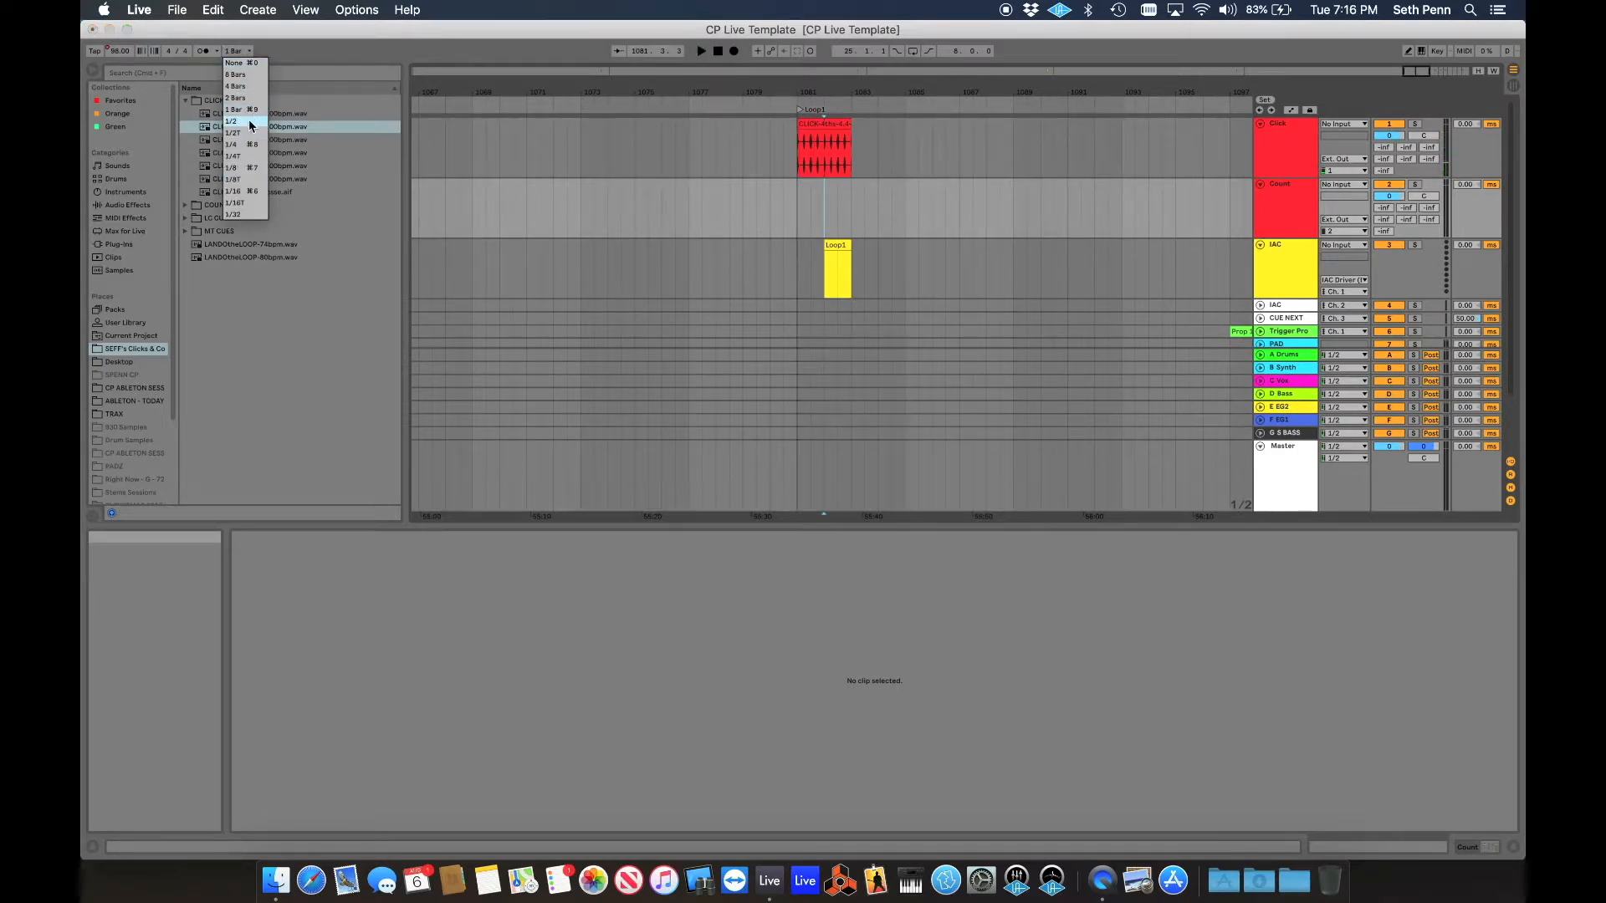
click(248, 122)
click(826, 167)
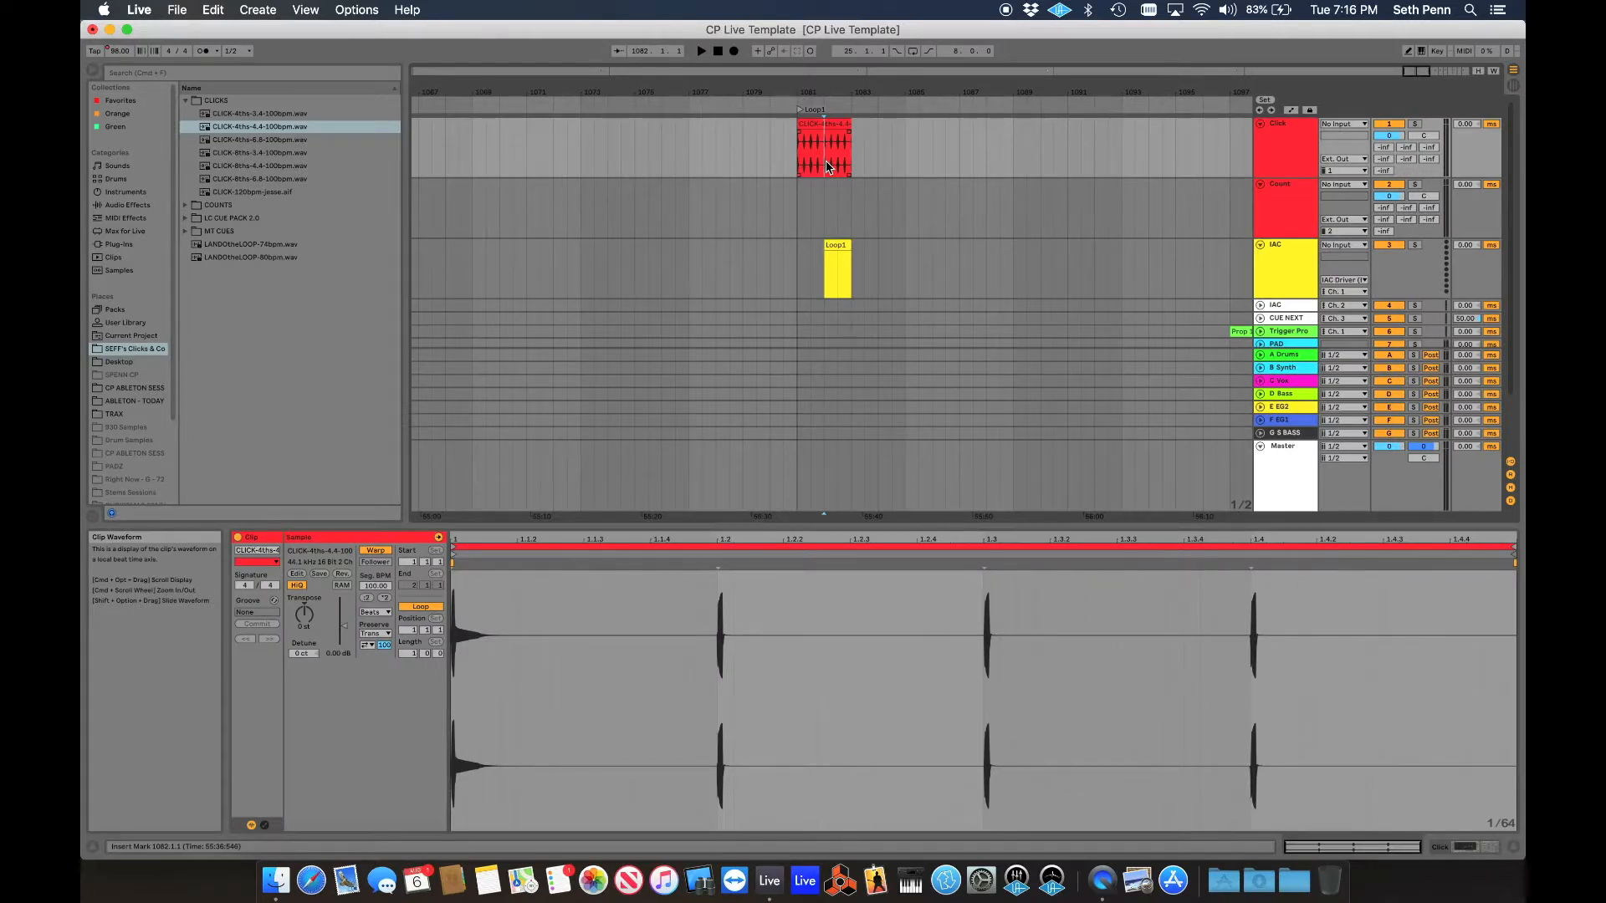
key(plus)
key(plus)
key(space)
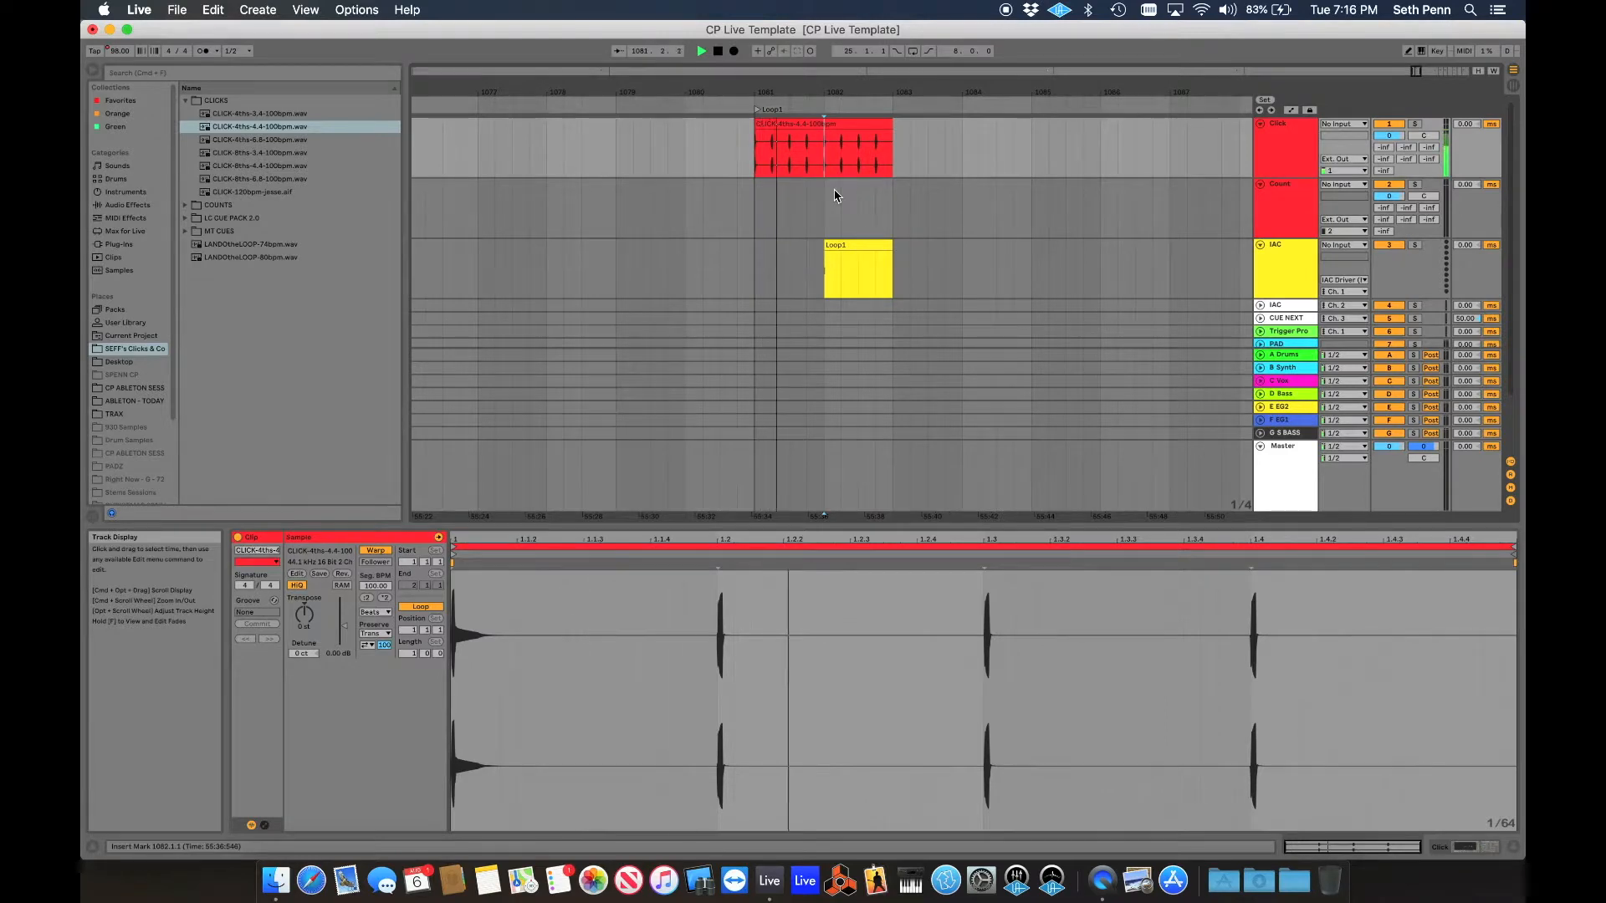
key(space)
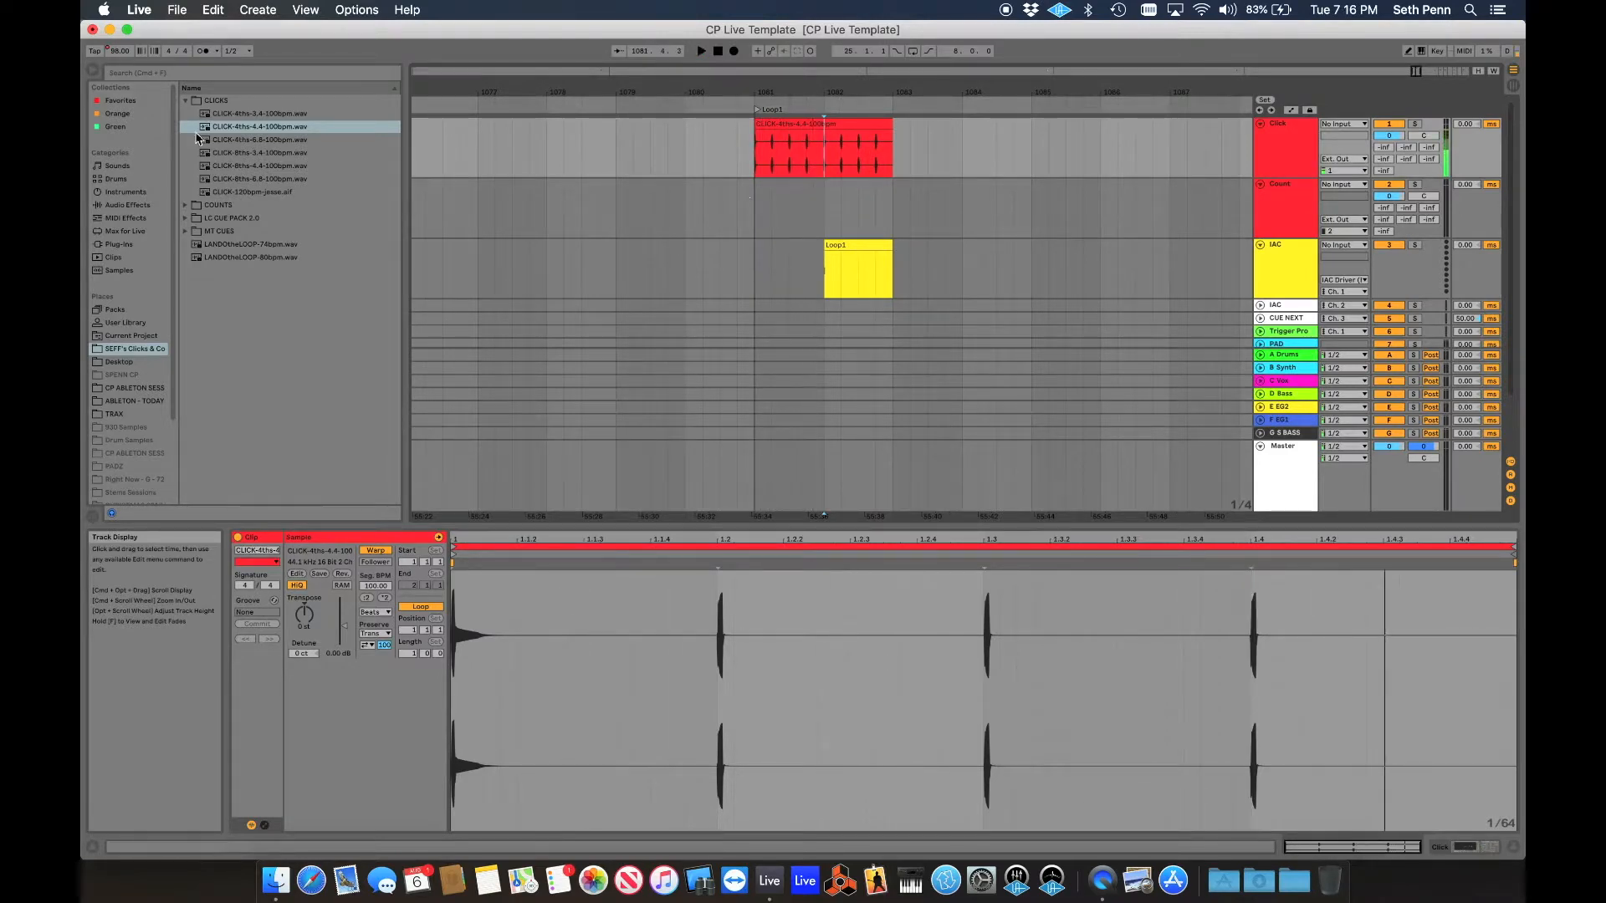
Set the global quantization to 1/4 and play the Loop1 section from bar 1082
click(236, 51)
click(247, 149)
click(827, 160)
key(space)
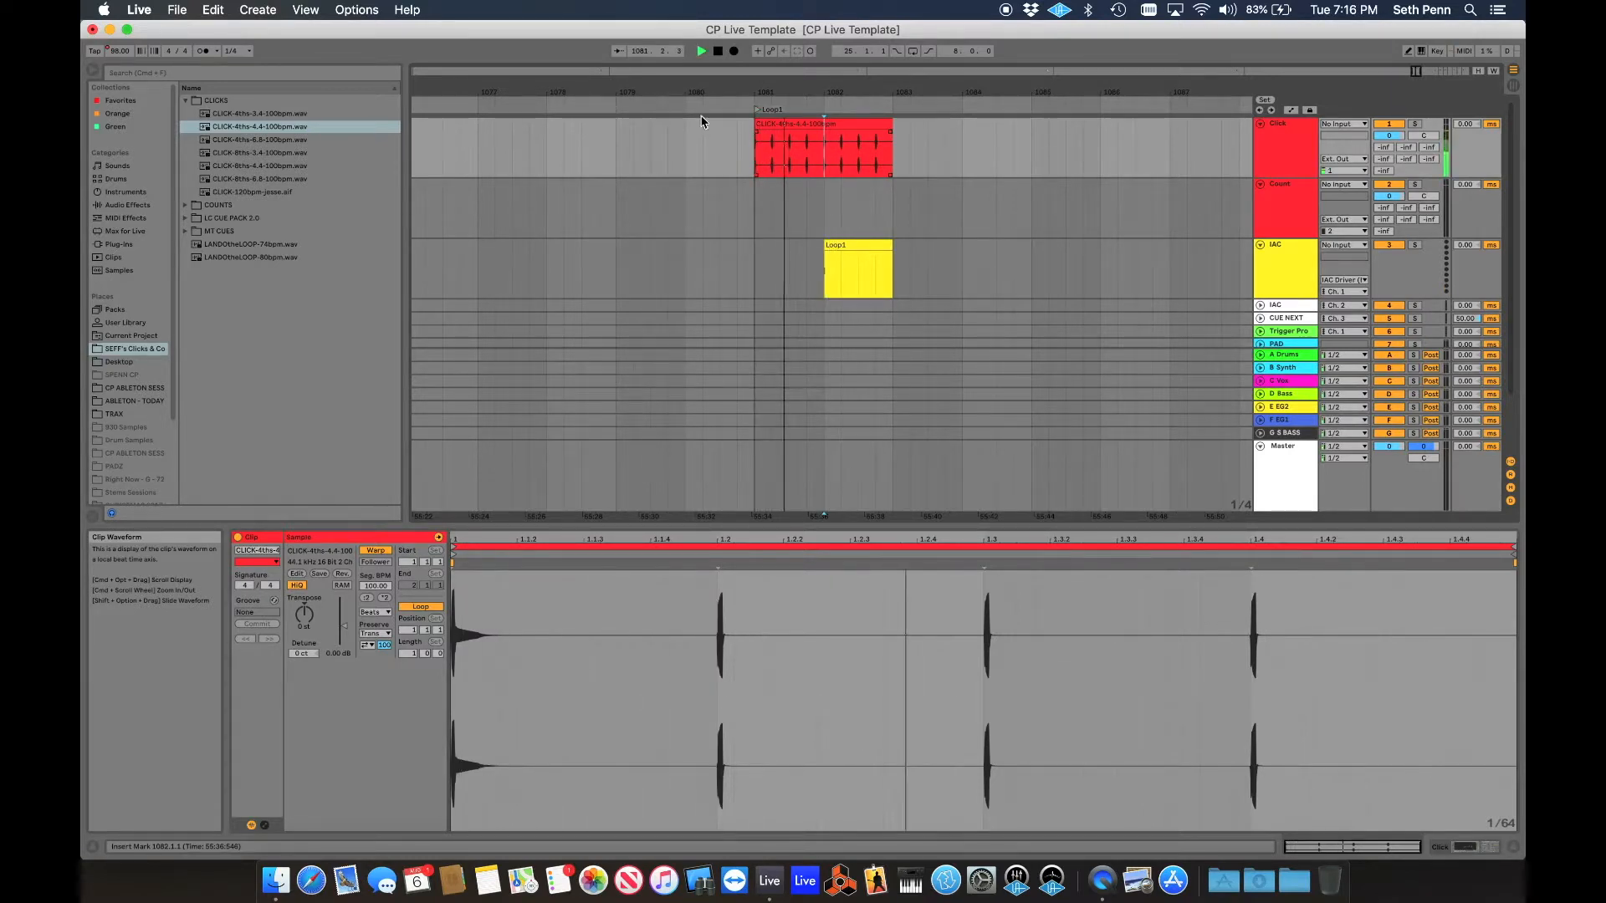
key(space)
Set the global quantization back to 1 Bar and play the Loop1 section again
click(245, 52)
click(253, 106)
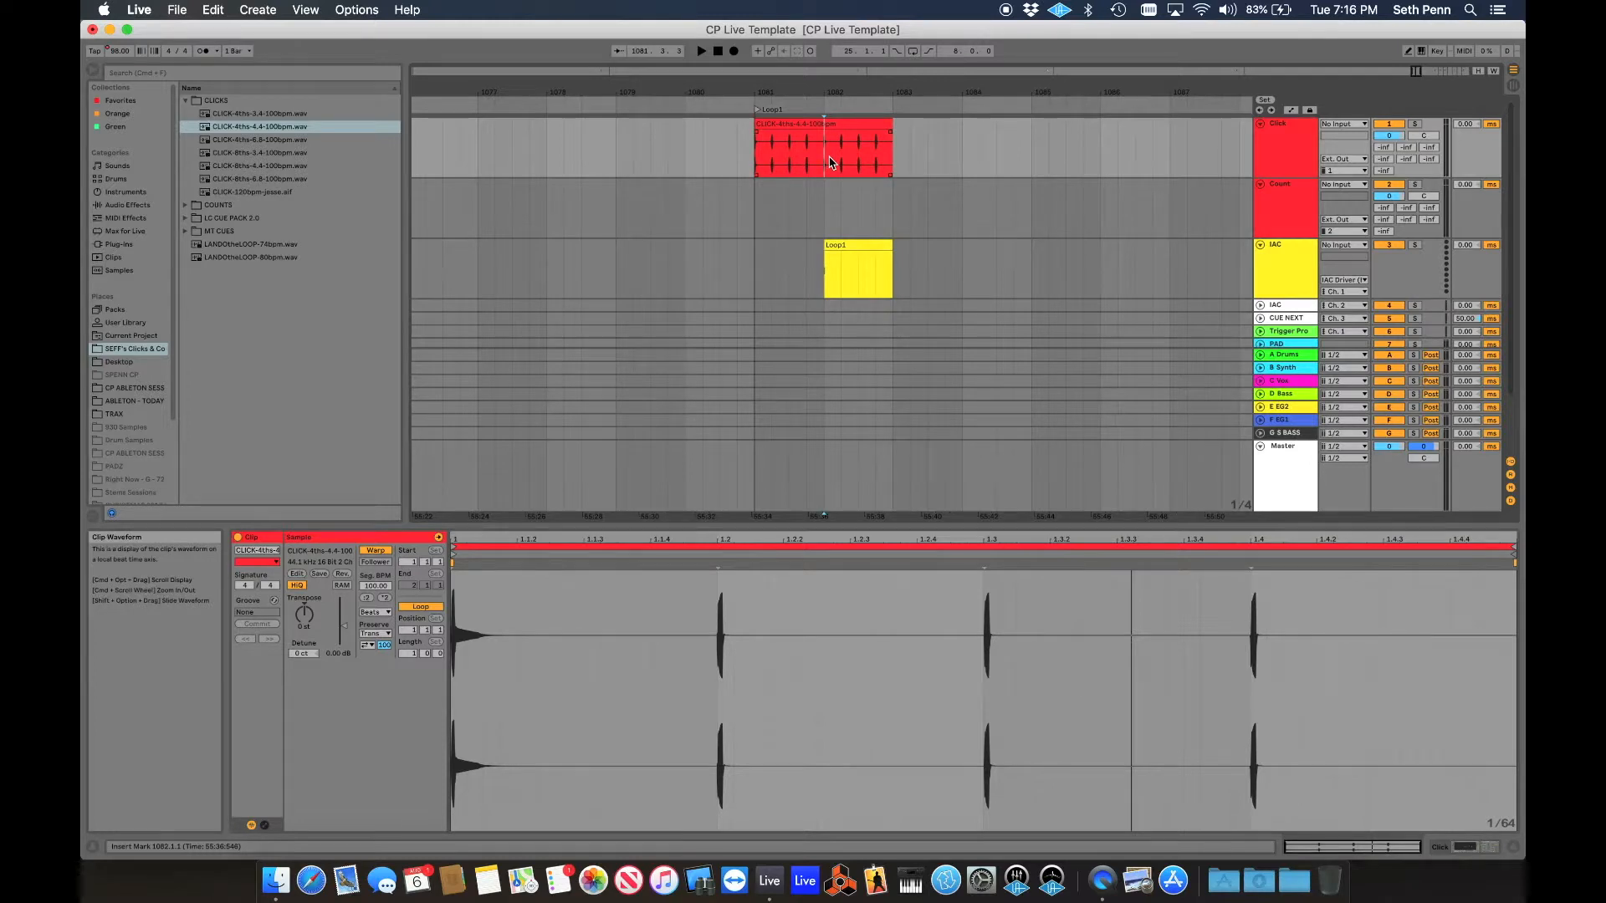
key(space)
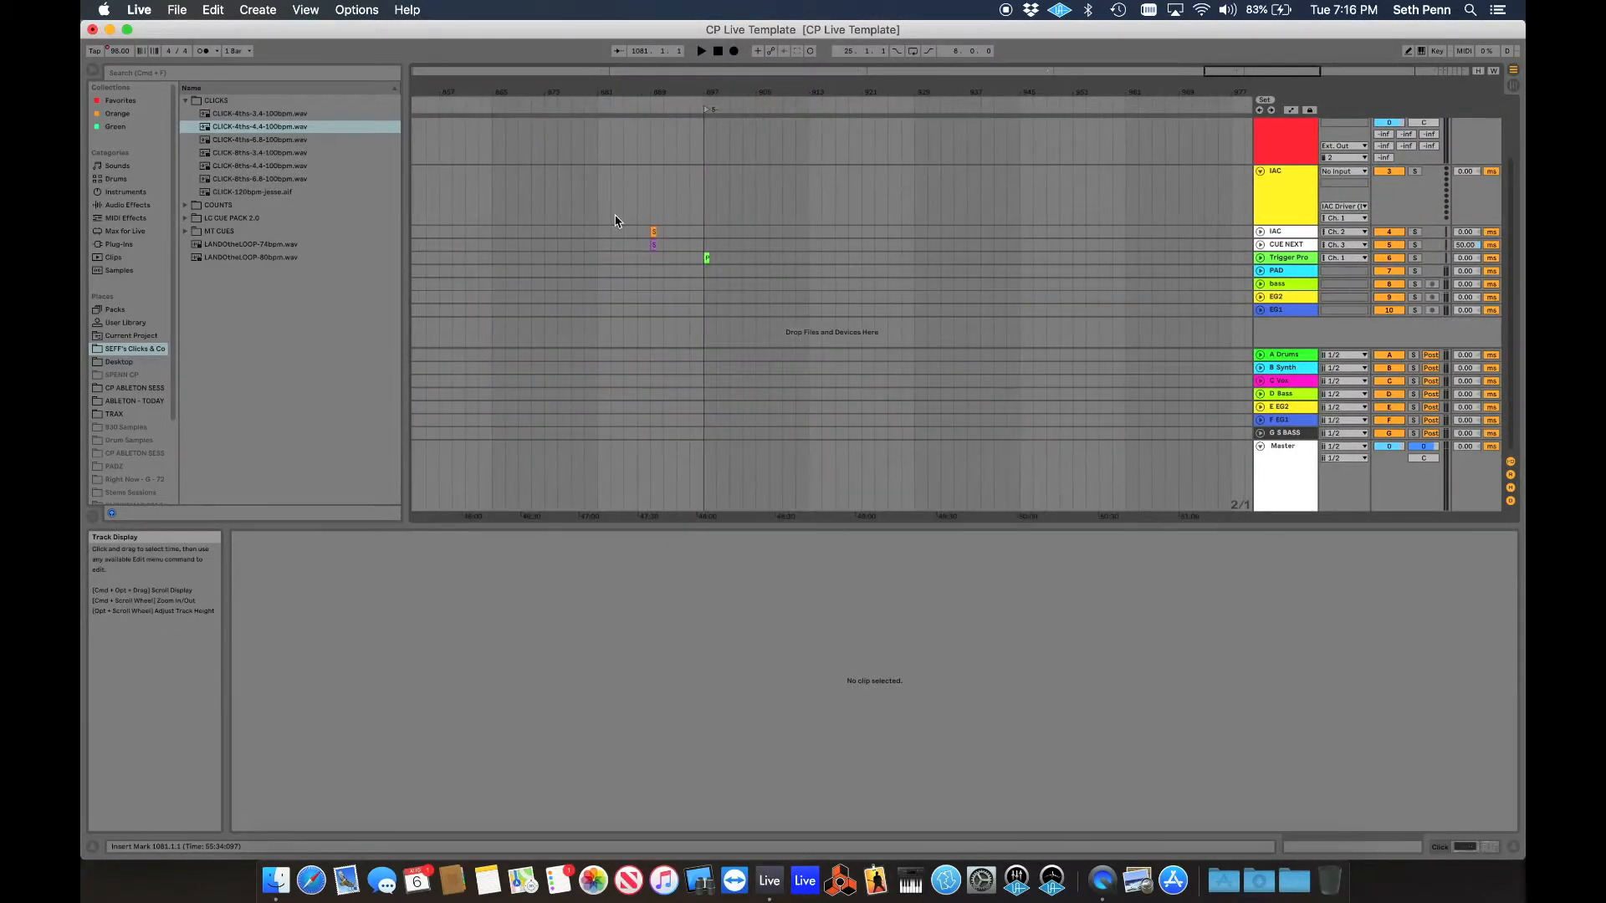
Delete the newly added yellow IAC track and select the original IAC track that holds the Stop clips
click(652, 244)
click(651, 208)
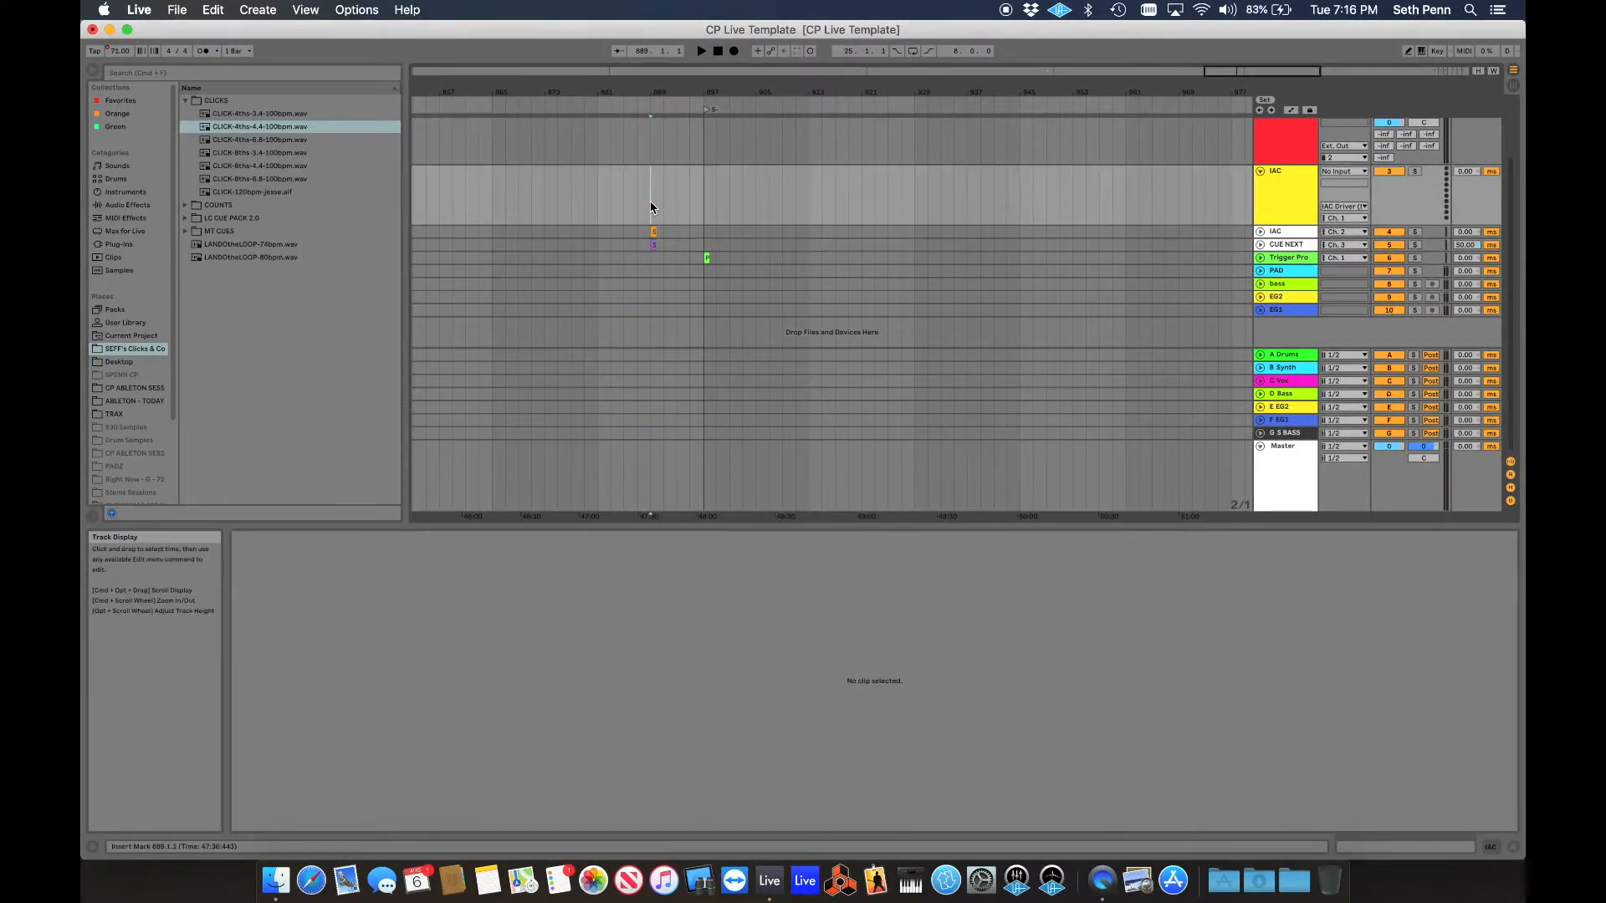
scroll(651, 208, up, 8)
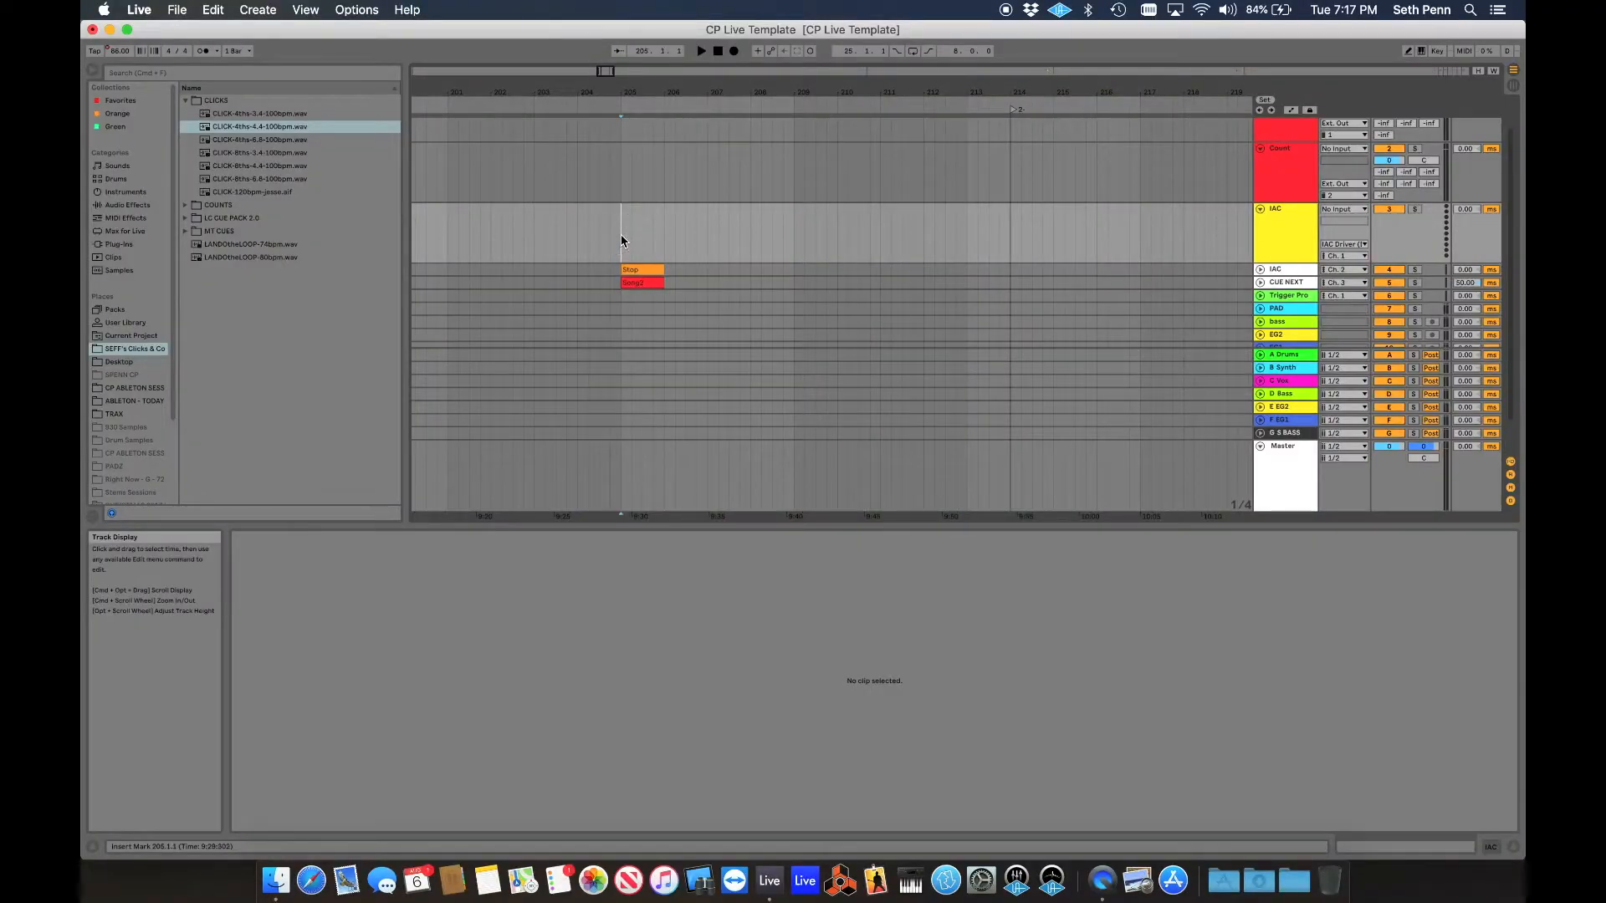
scroll(599, 240, up, 2)
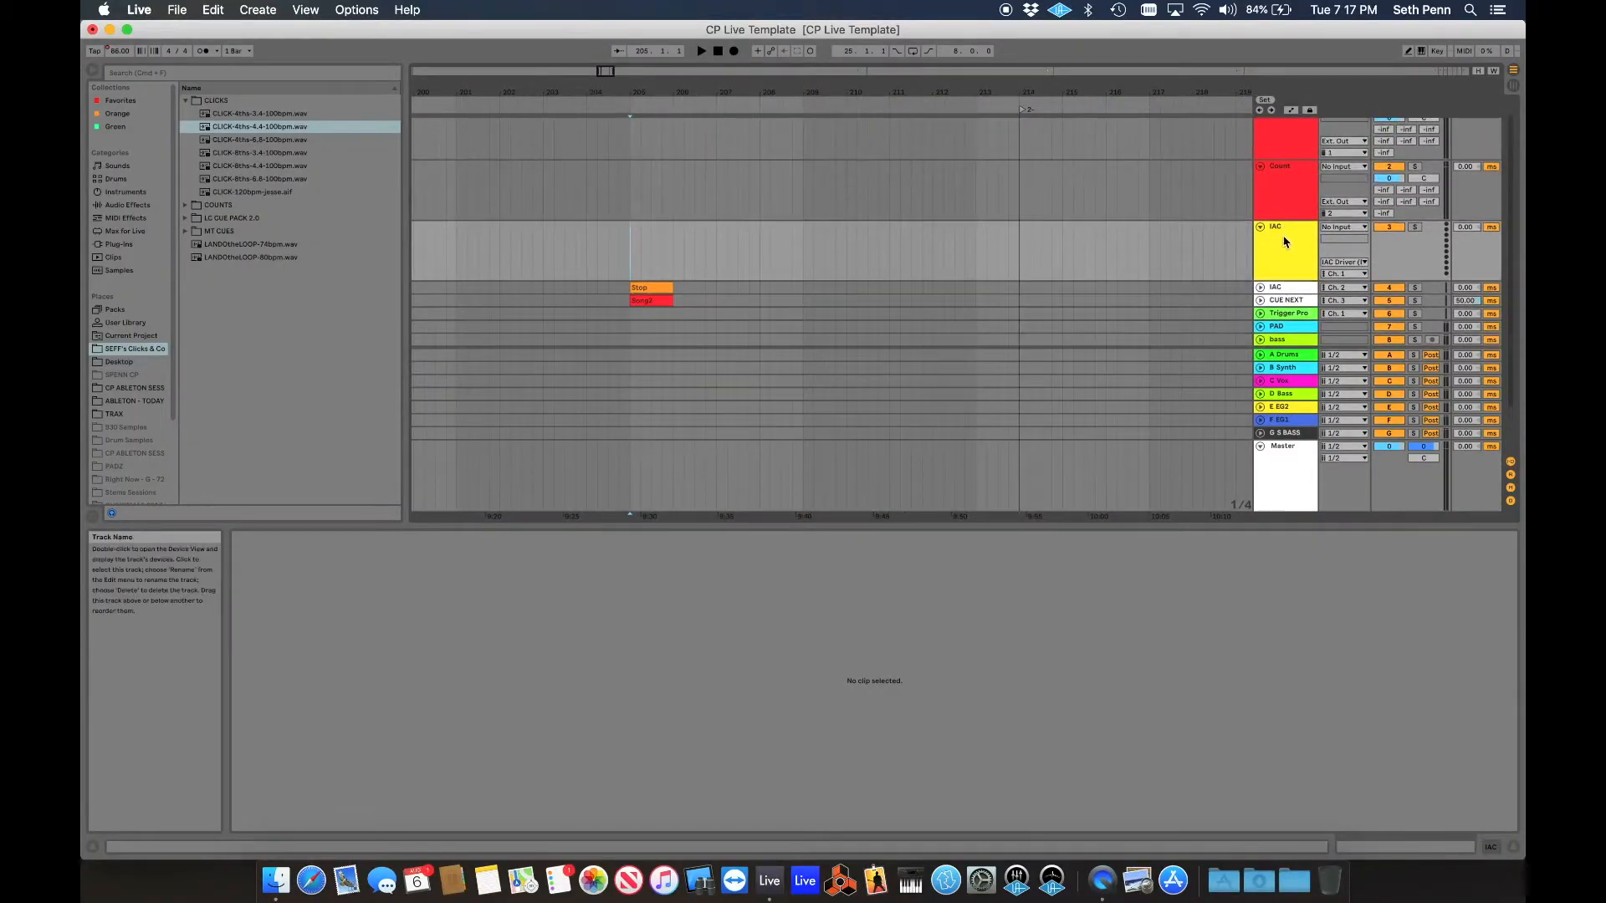
key(Delete)
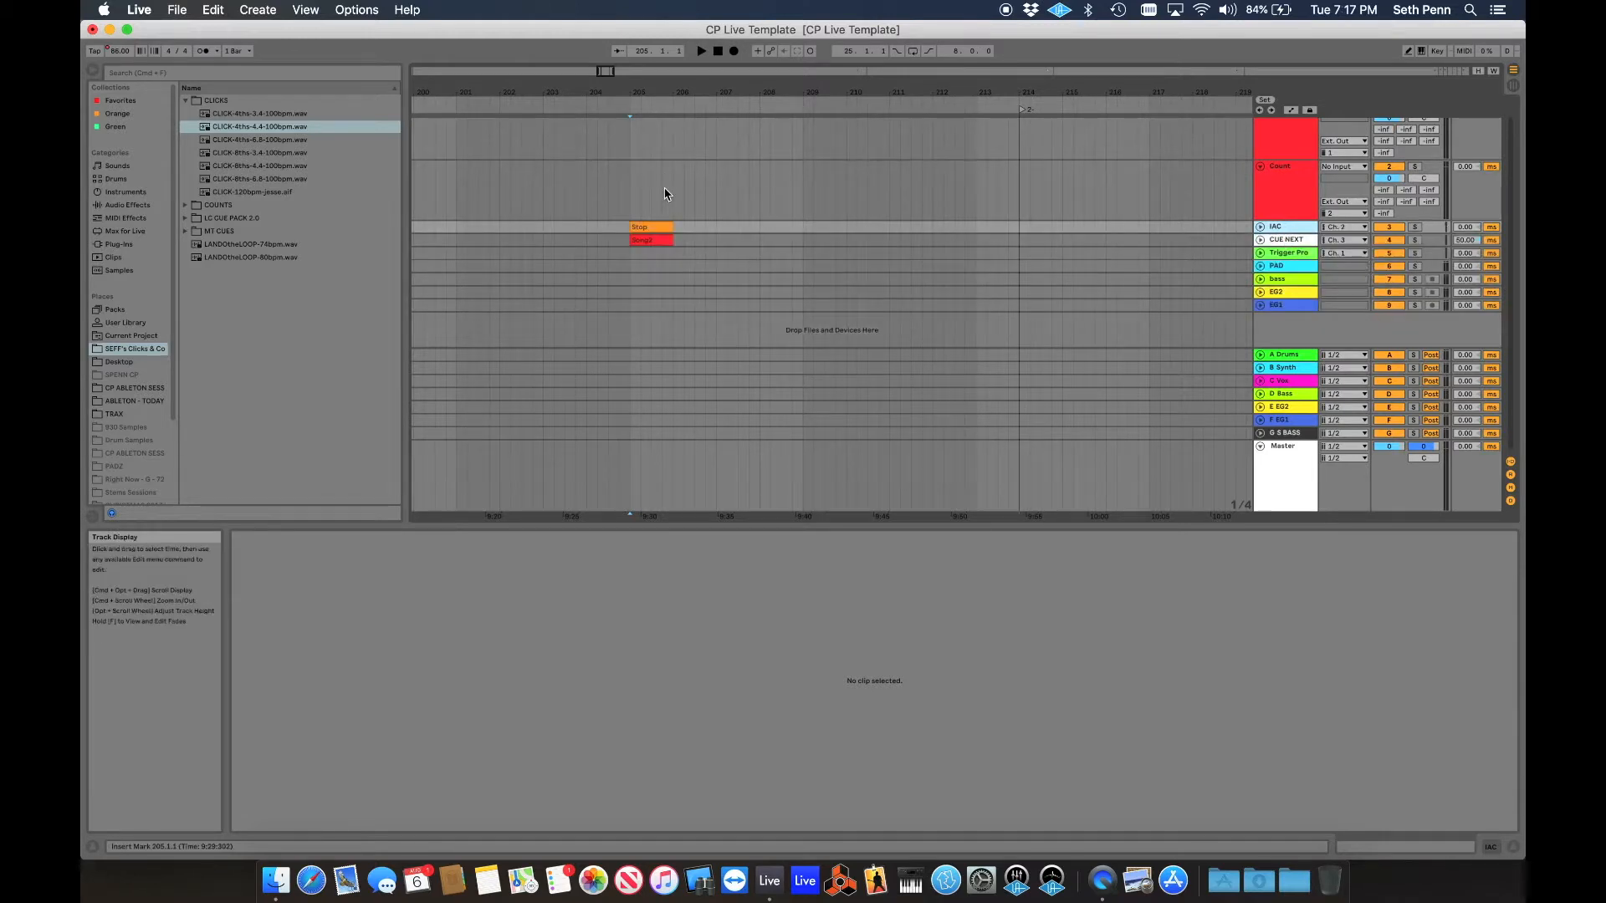
click(629, 193)
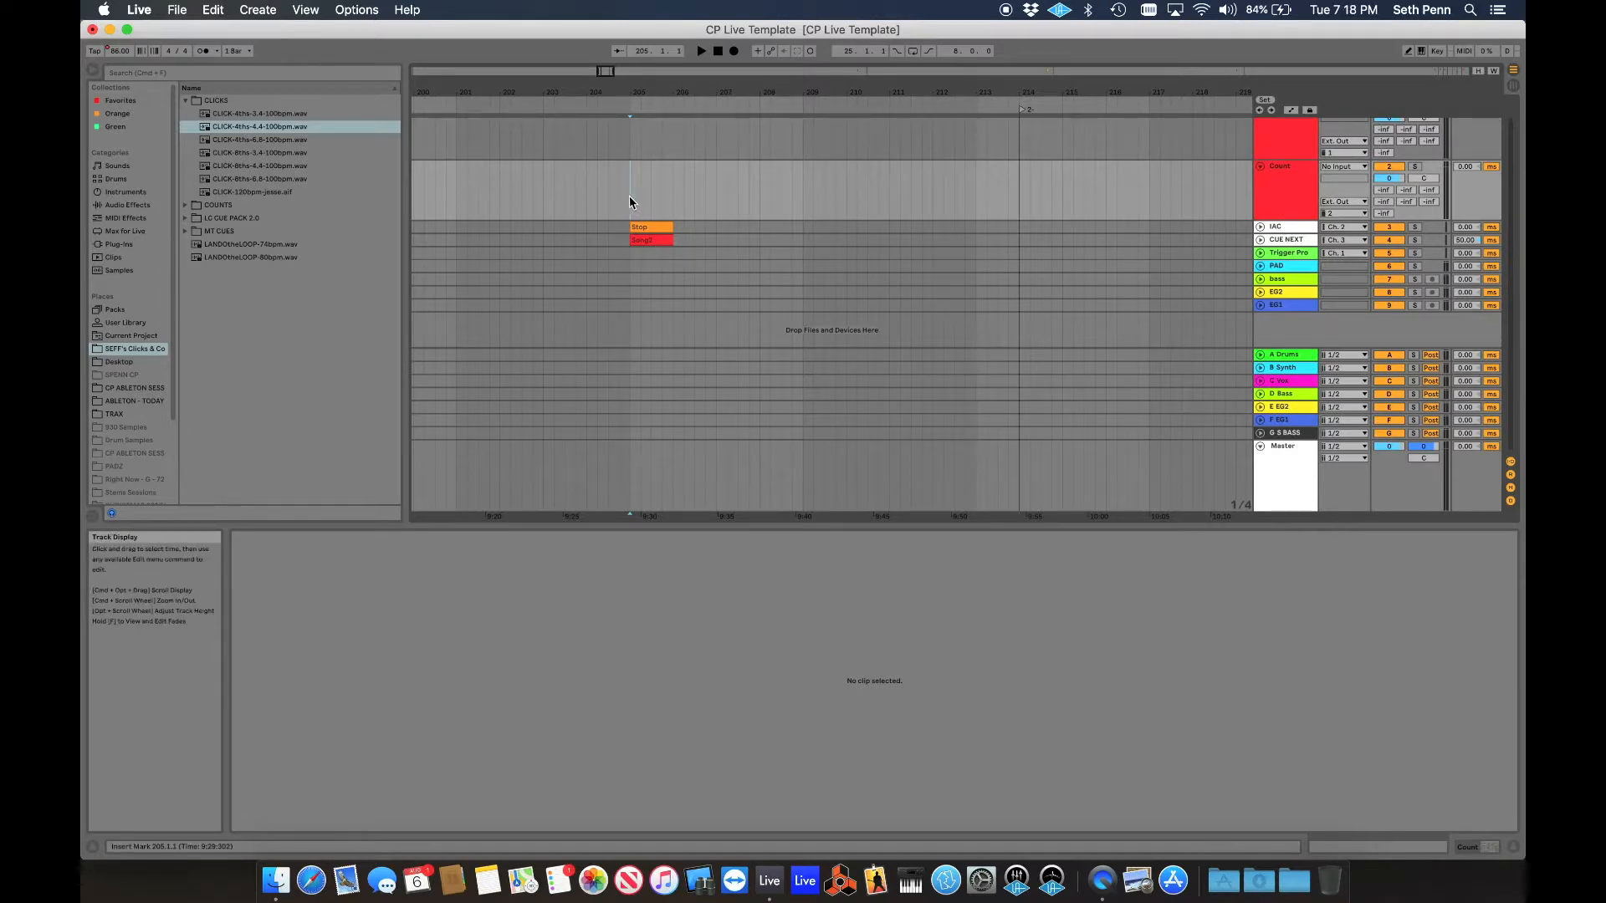
click(1287, 227)
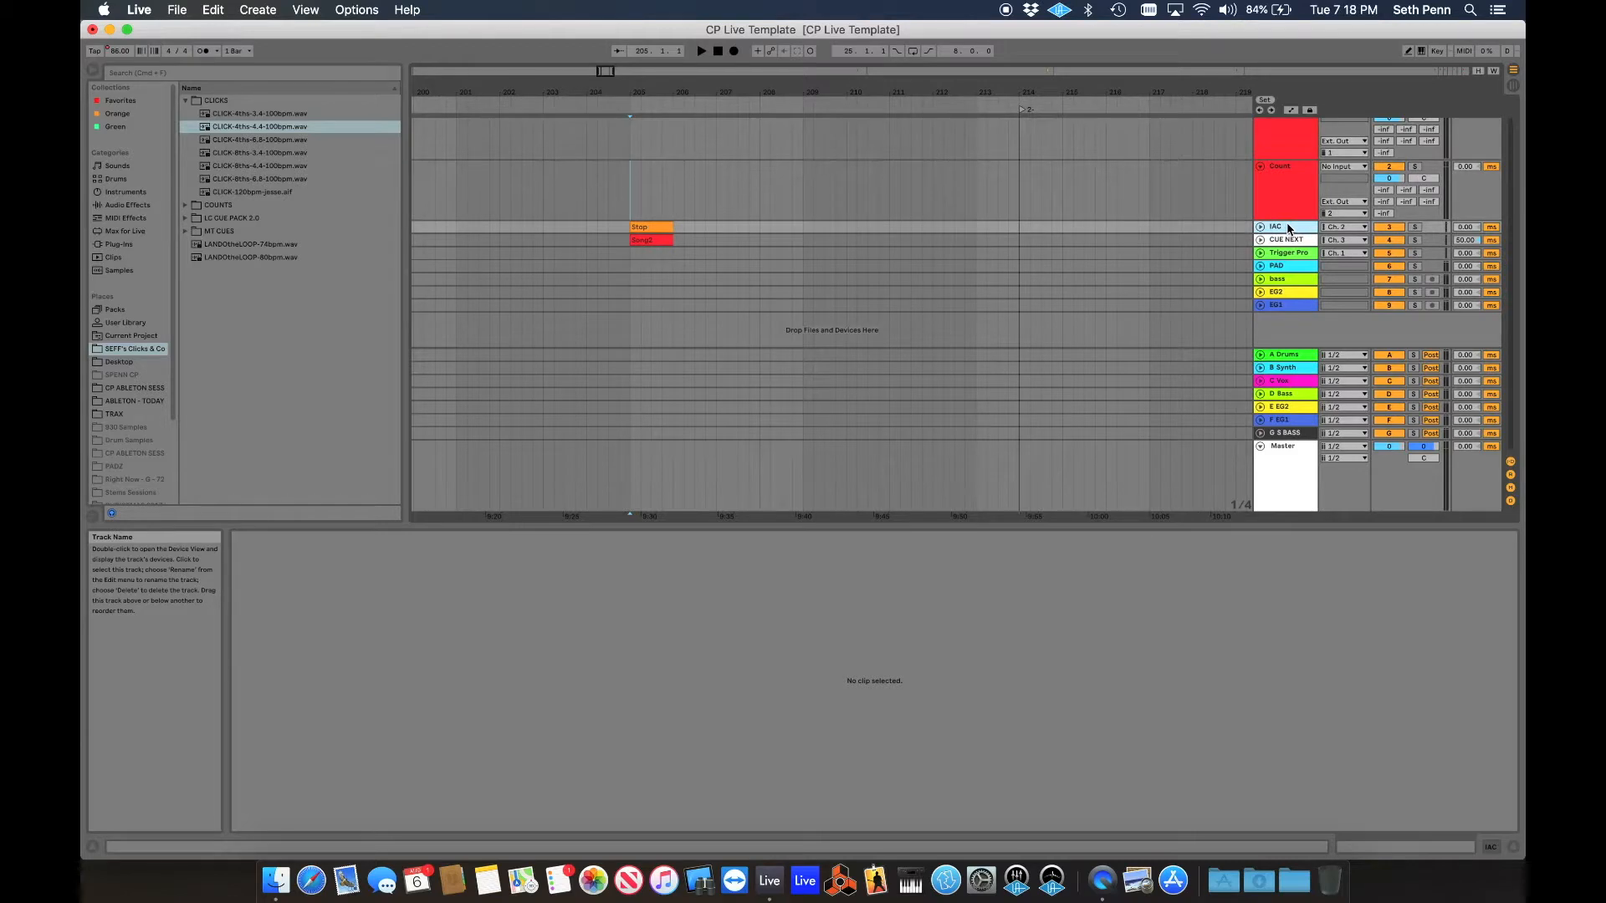
Duplicate the IAC track and set the copy's MIDI output channel to Ch. 3
key(super+d)
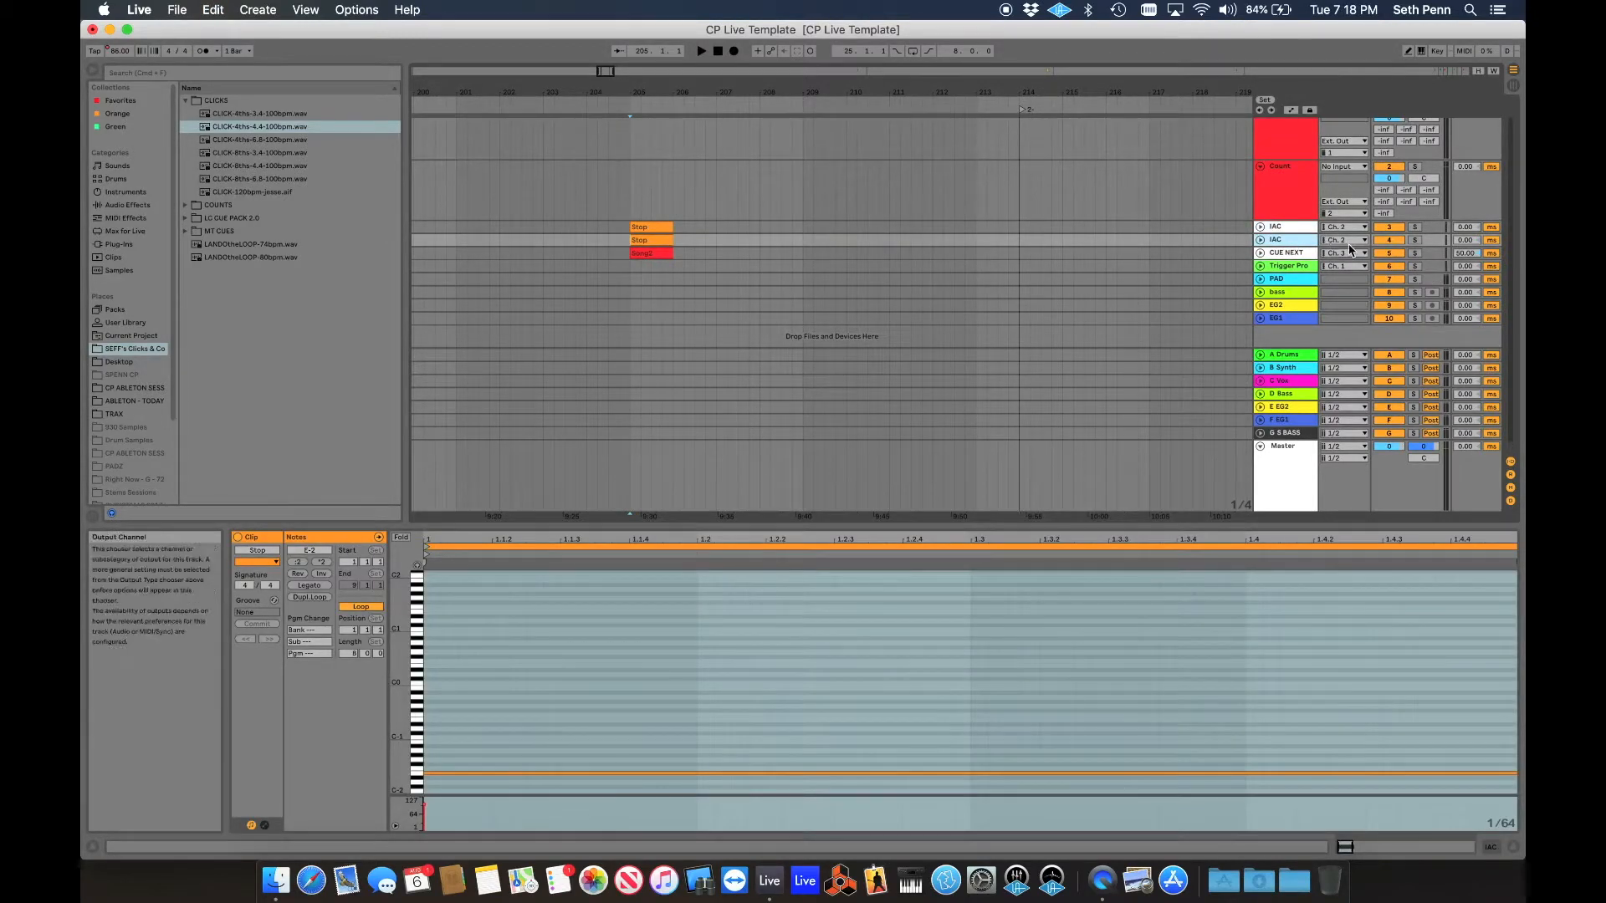
click(1350, 239)
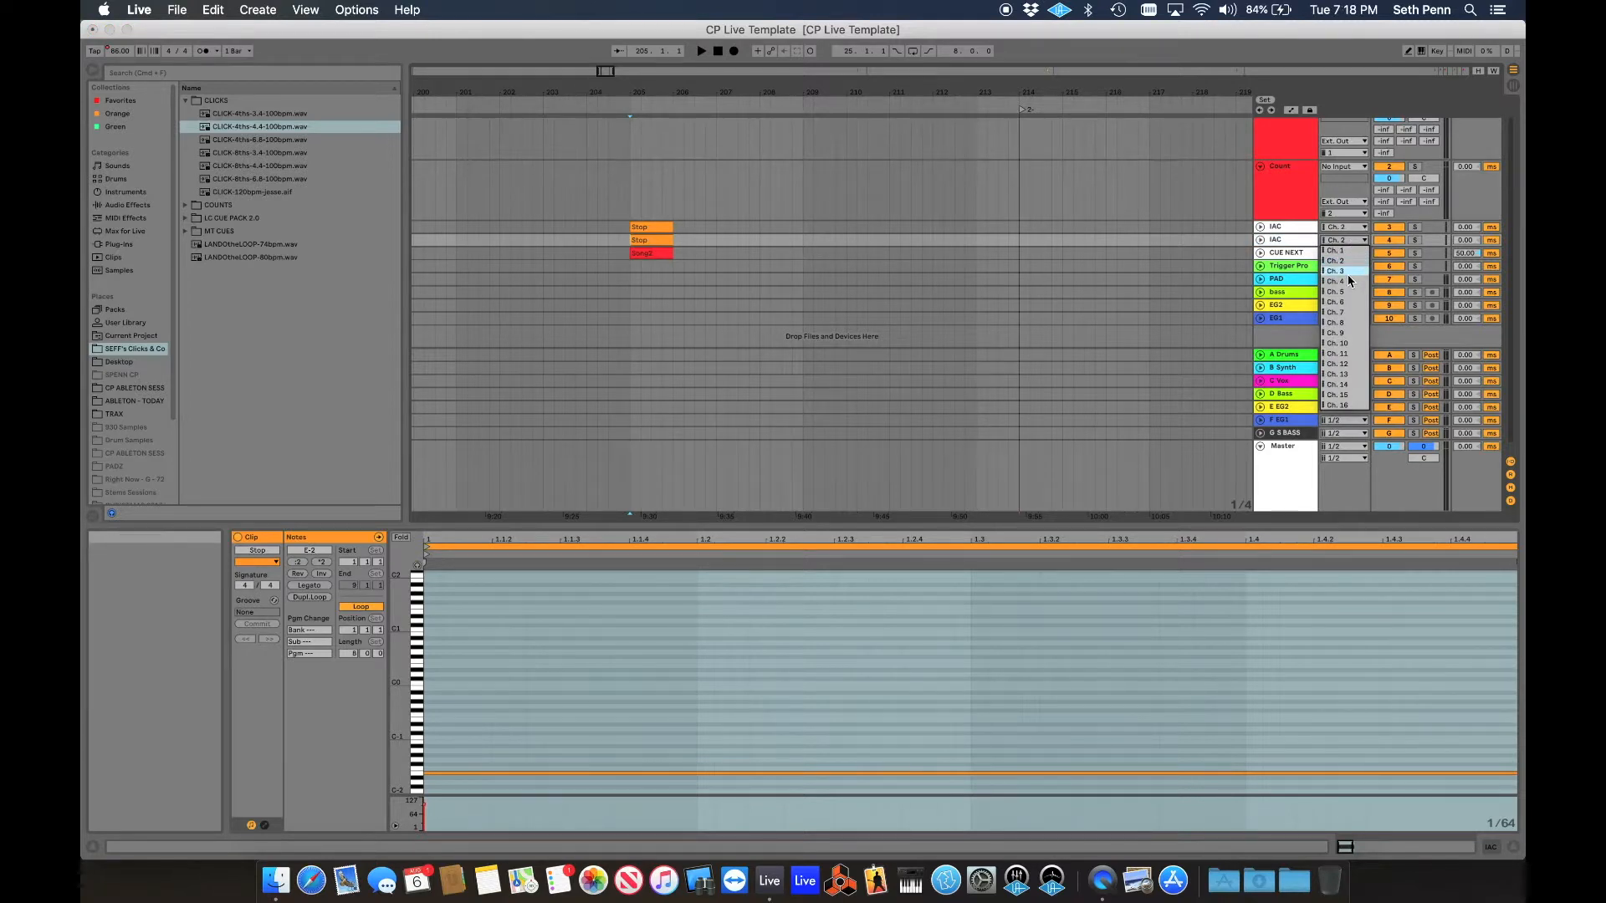
click(1347, 272)
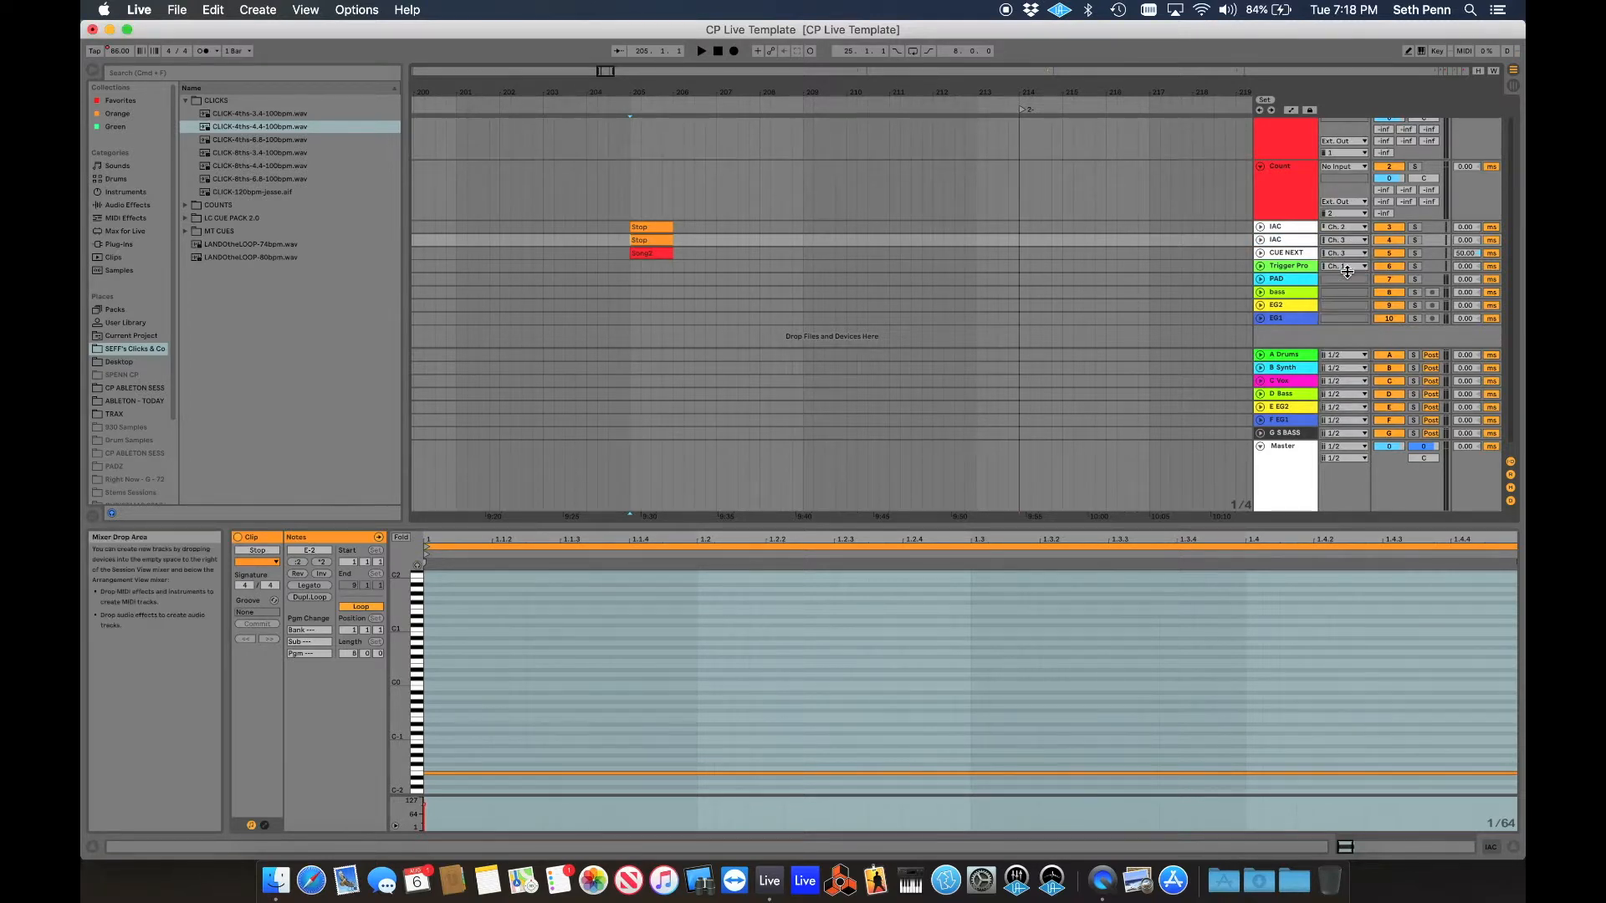
Delete the duplicated IAC track, keeping the original IAC track above CUE NEXT
click(1278, 229)
click(1282, 241)
key(Delete)
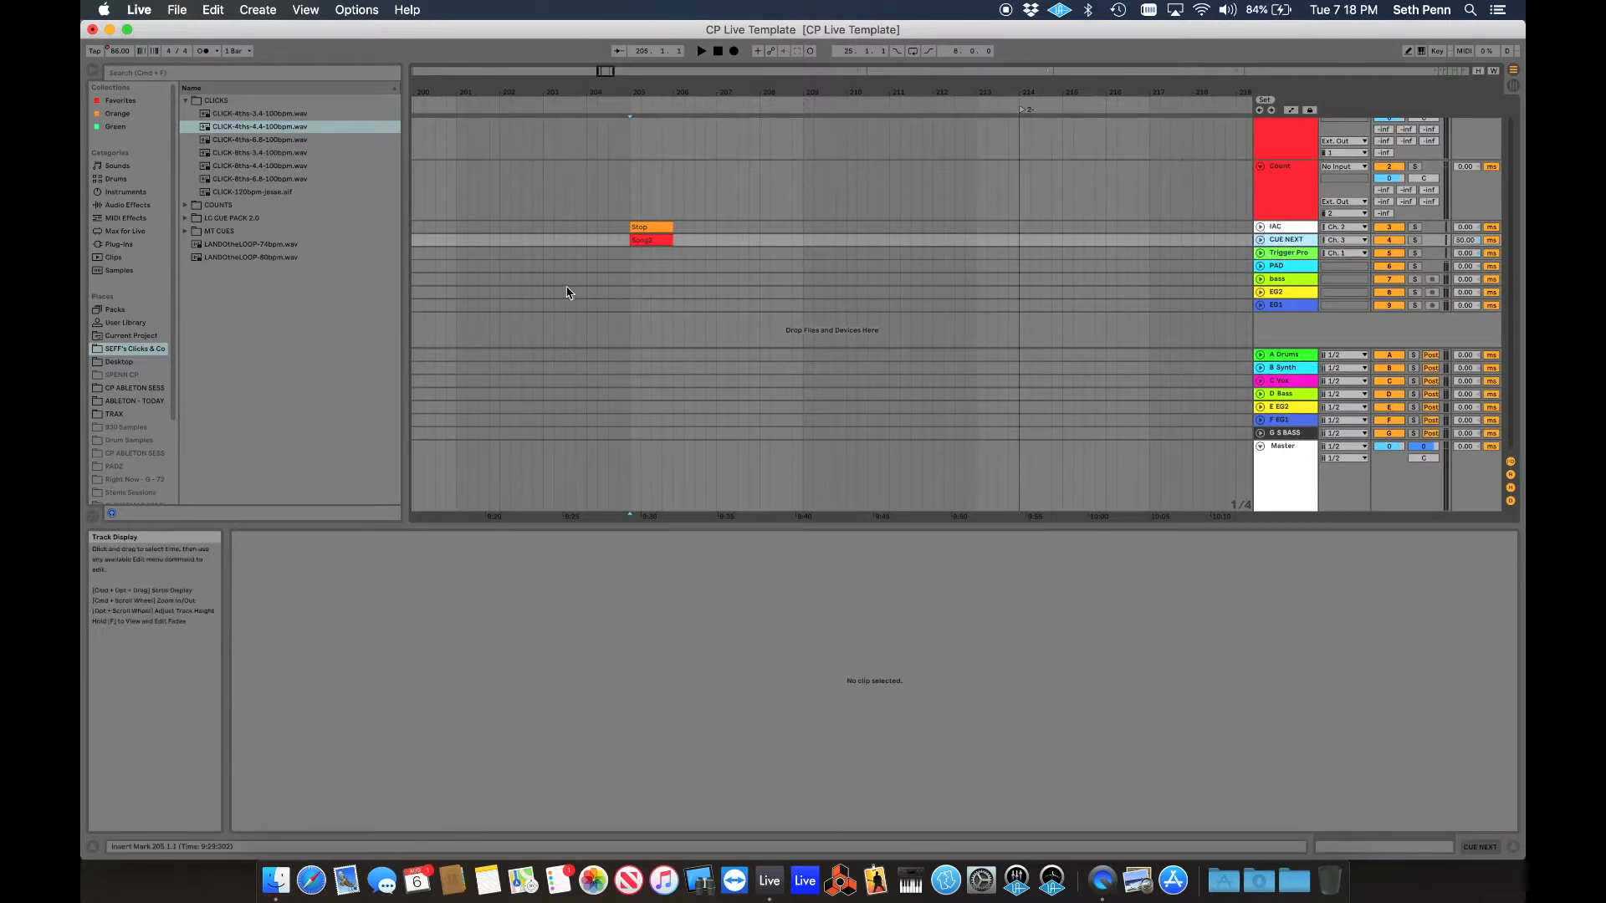
Move the red Song2 clip on the CUE NEXT track from bar 205 to bar 211
click(657, 240)
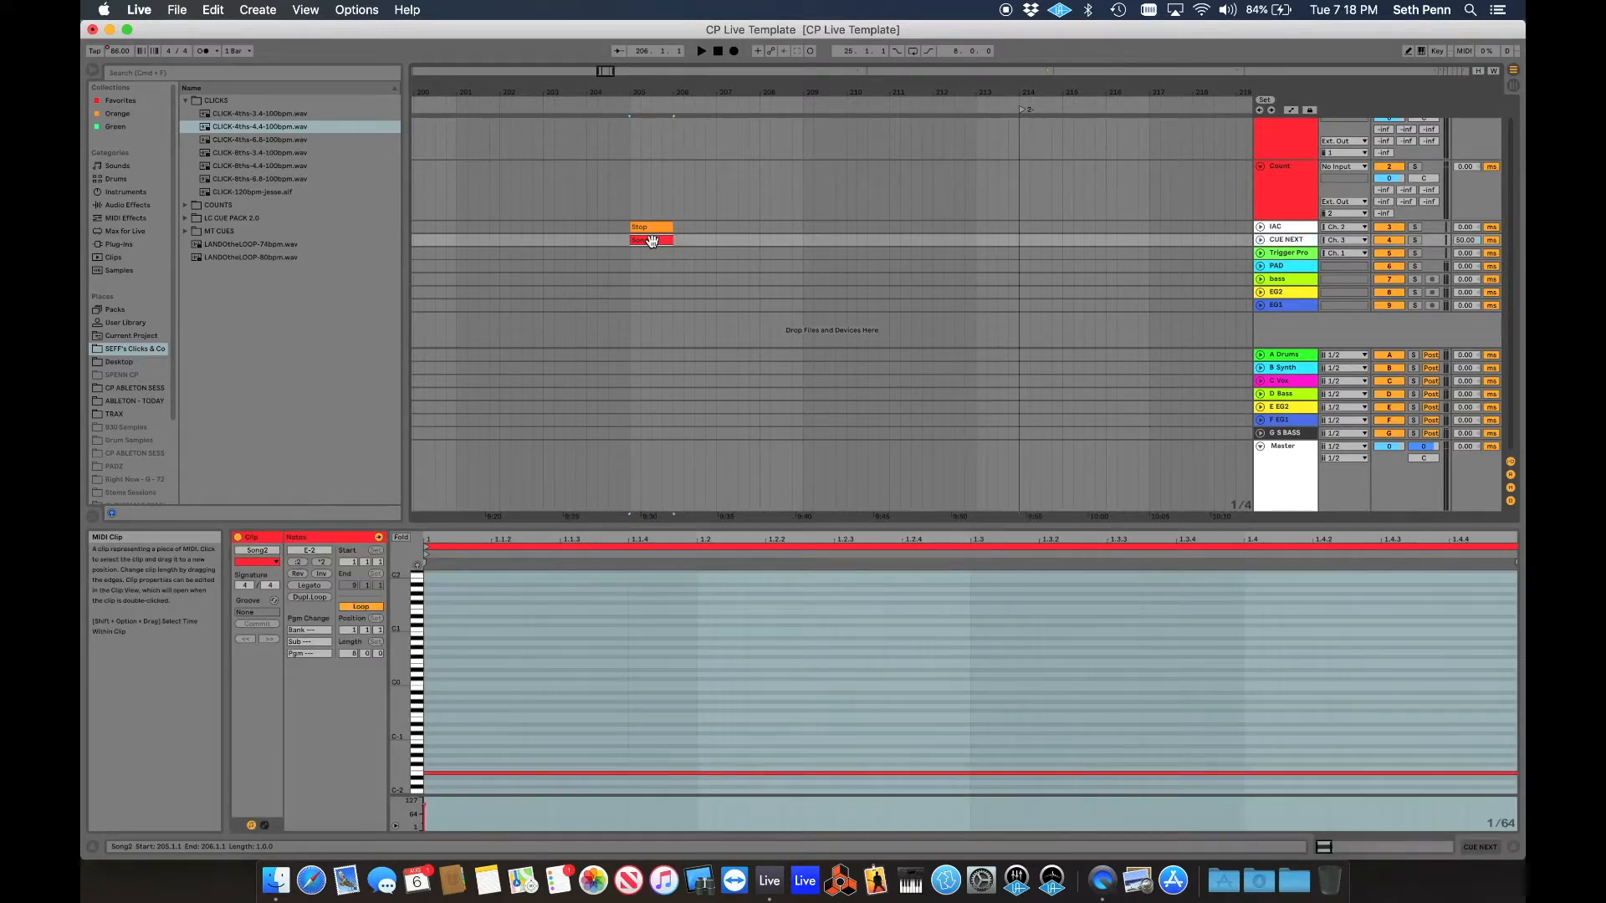
drag(654, 241, 913, 241)
click(1020, 134)
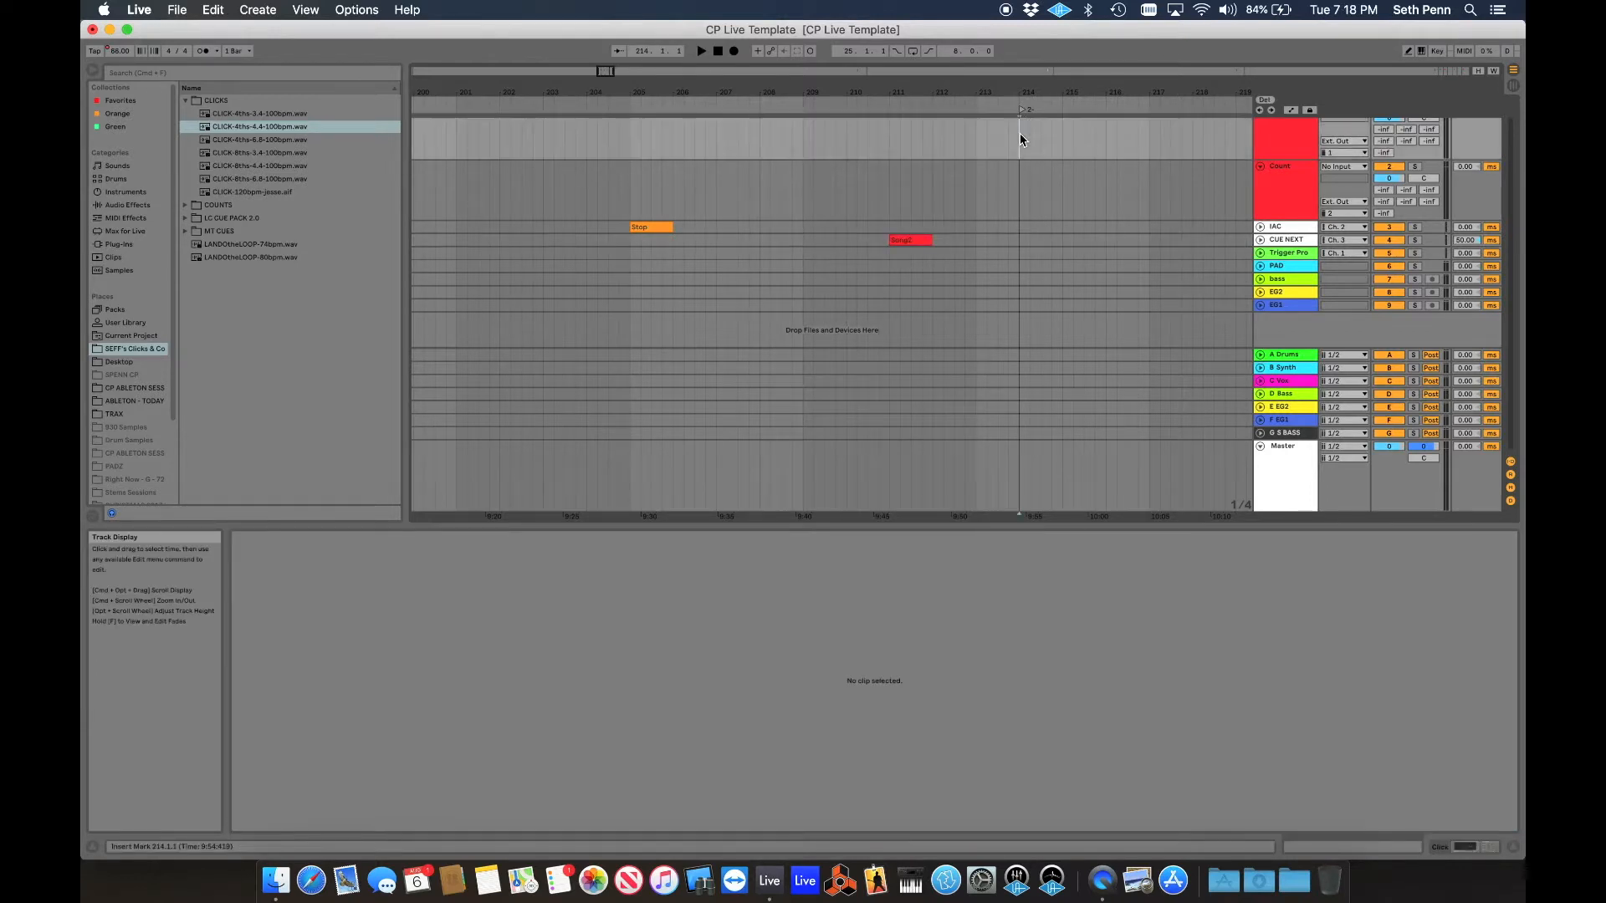
Play the arrangement from bar 211, where the moved Song2 clip starts, and stop playback
click(907, 241)
click(889, 197)
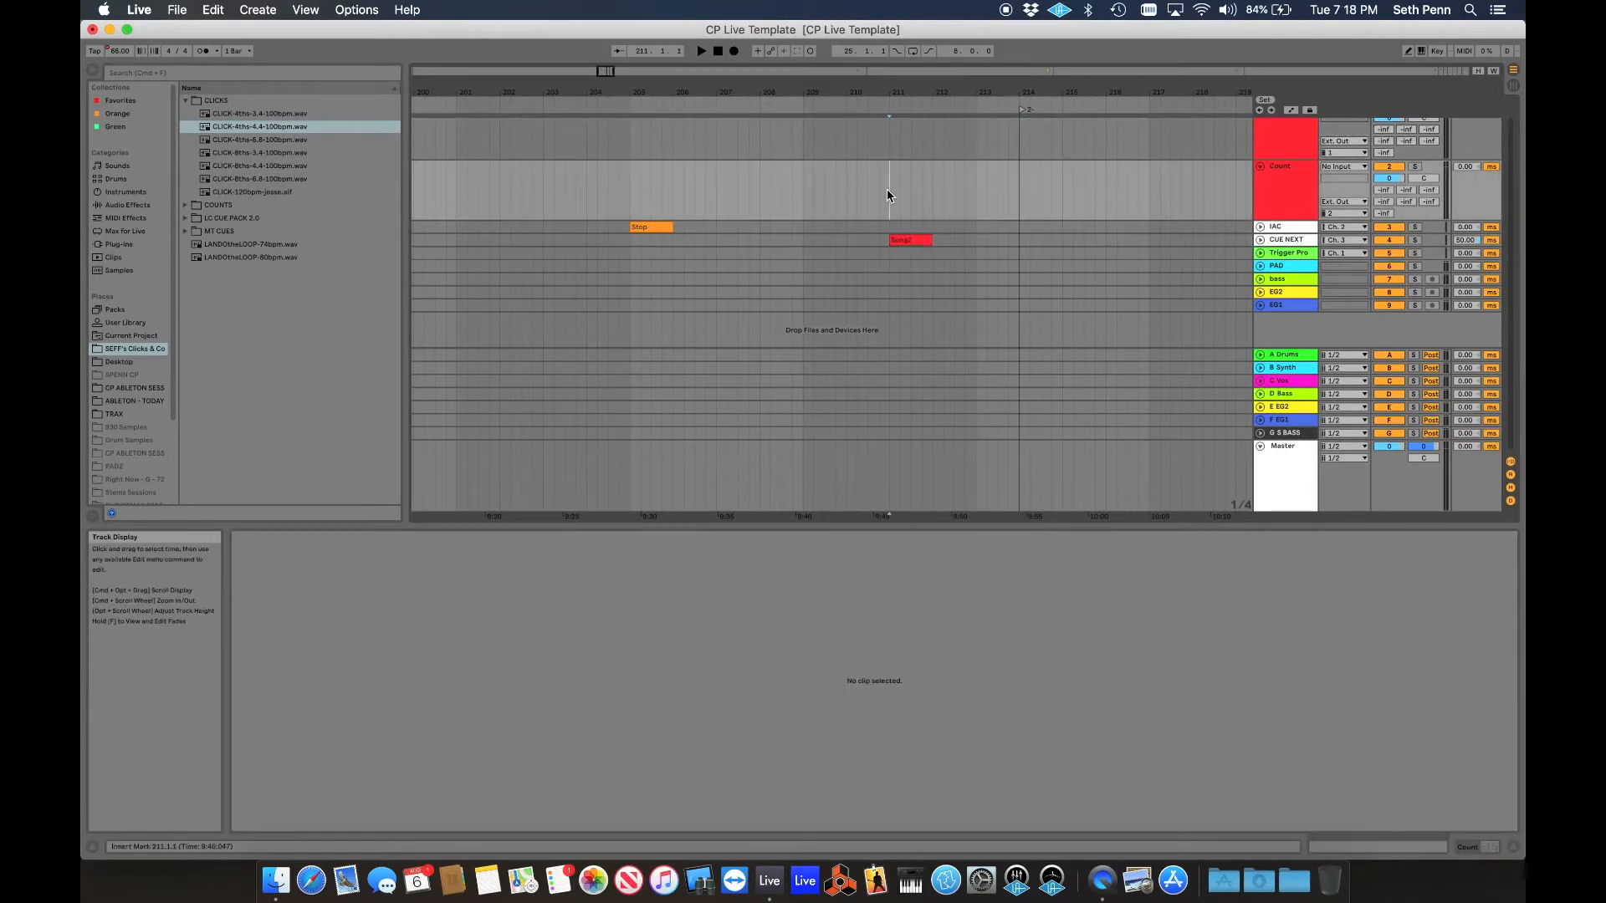
key(space)
key(space)
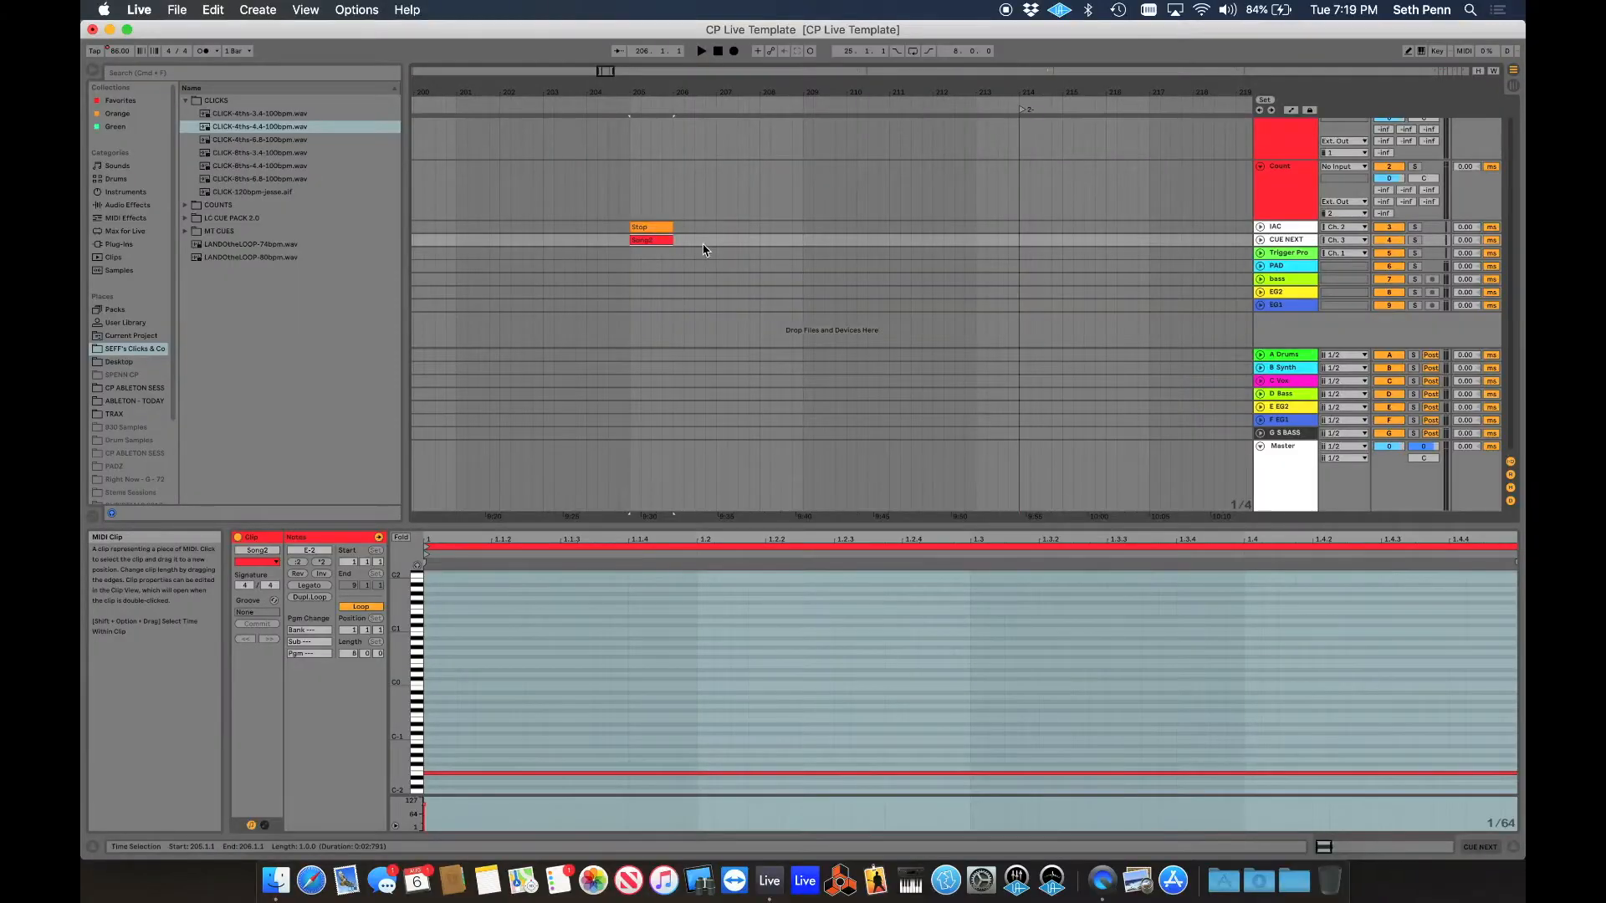
Check the Song2 clip under the Stop clip, play both from bar 205, and stop playback
click(658, 241)
click(648, 241)
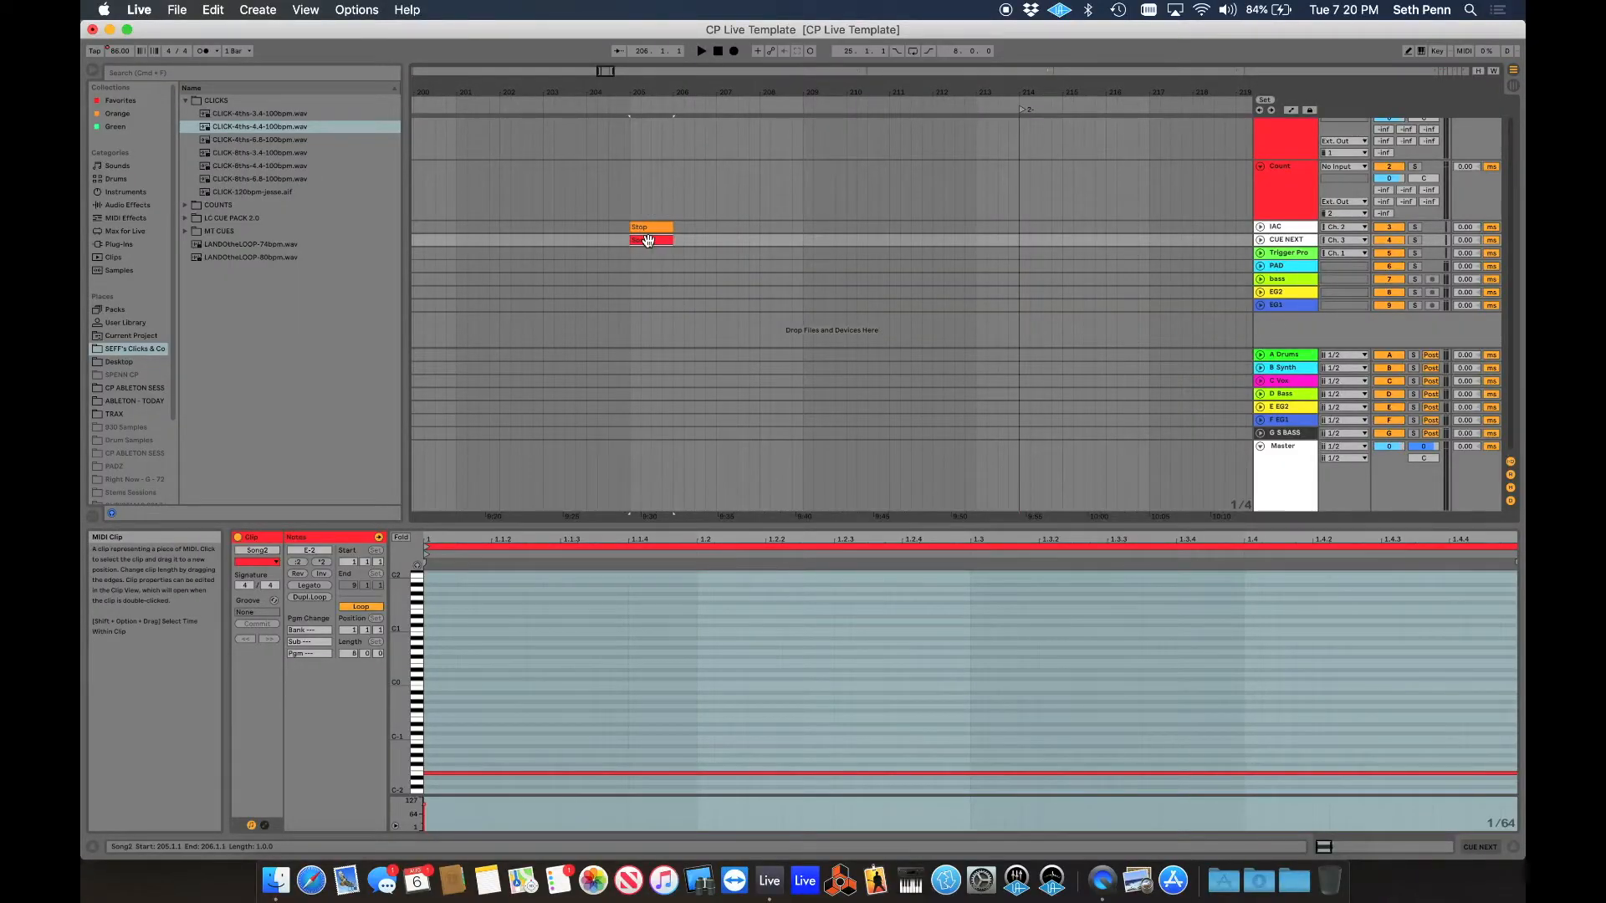
click(632, 201)
key(space)
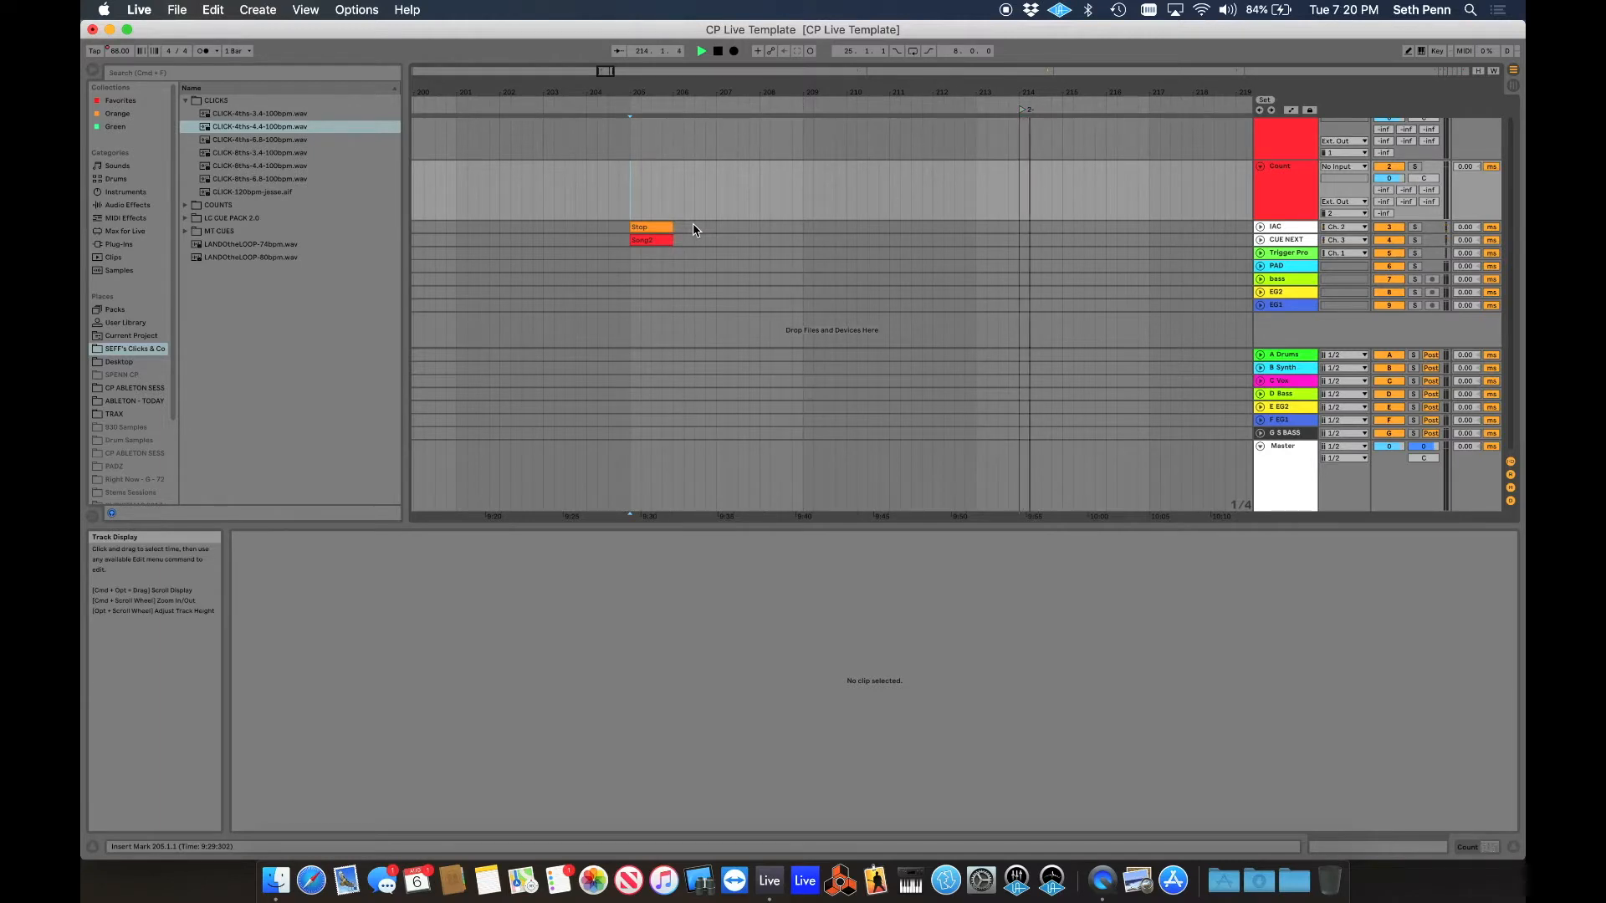
key(space)
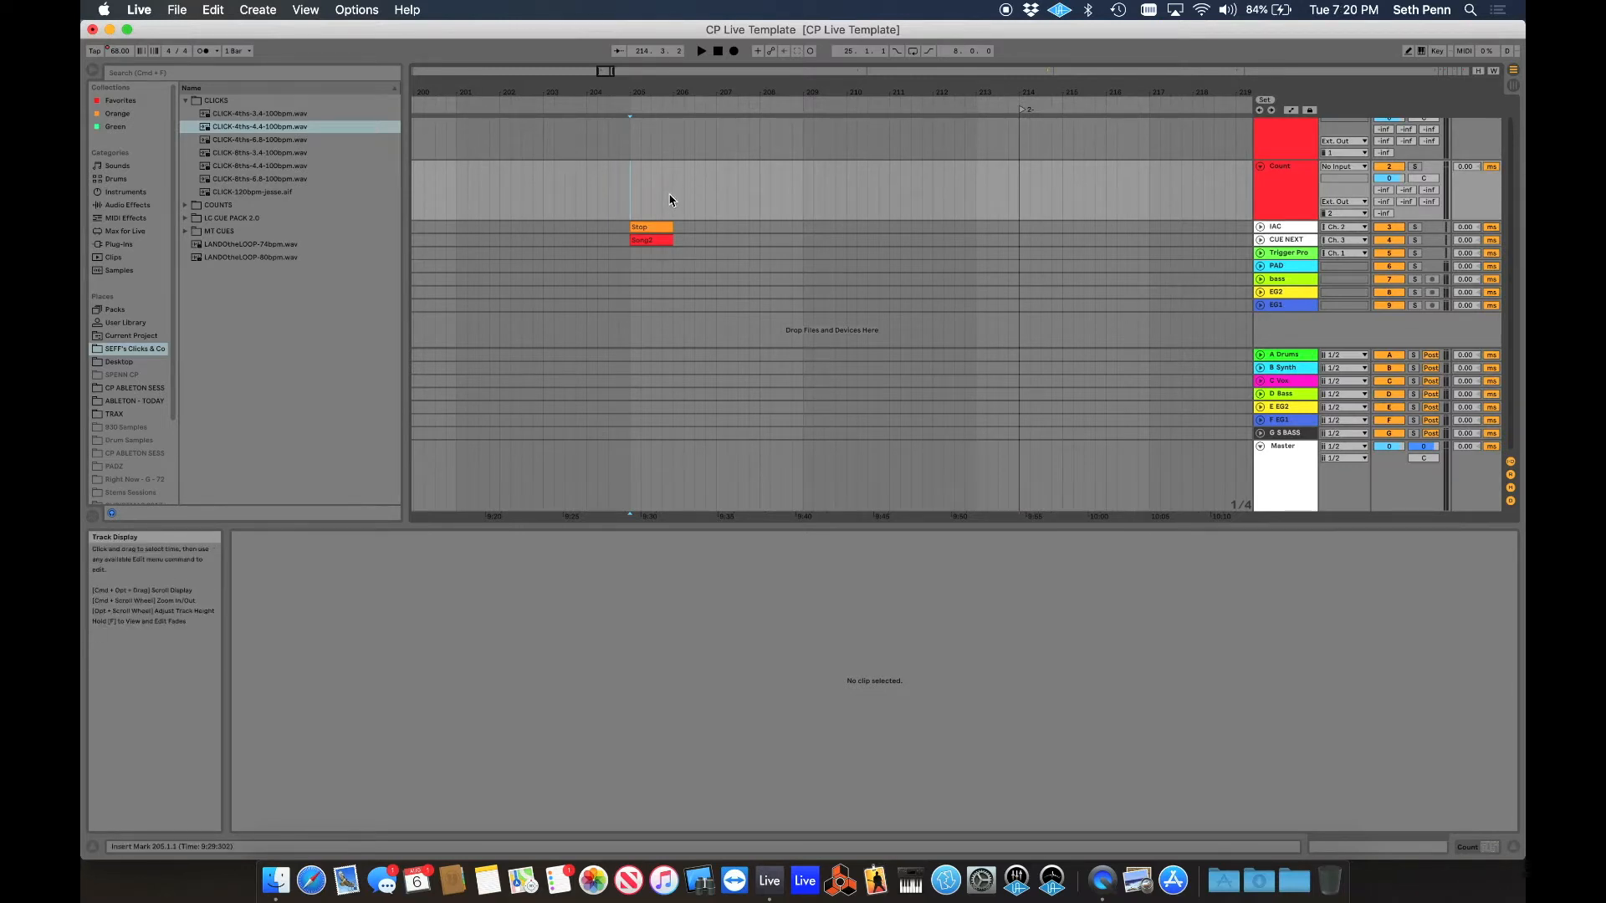
Hide the Track Delay section in the Arrangement mixer and show it again
click(305, 9)
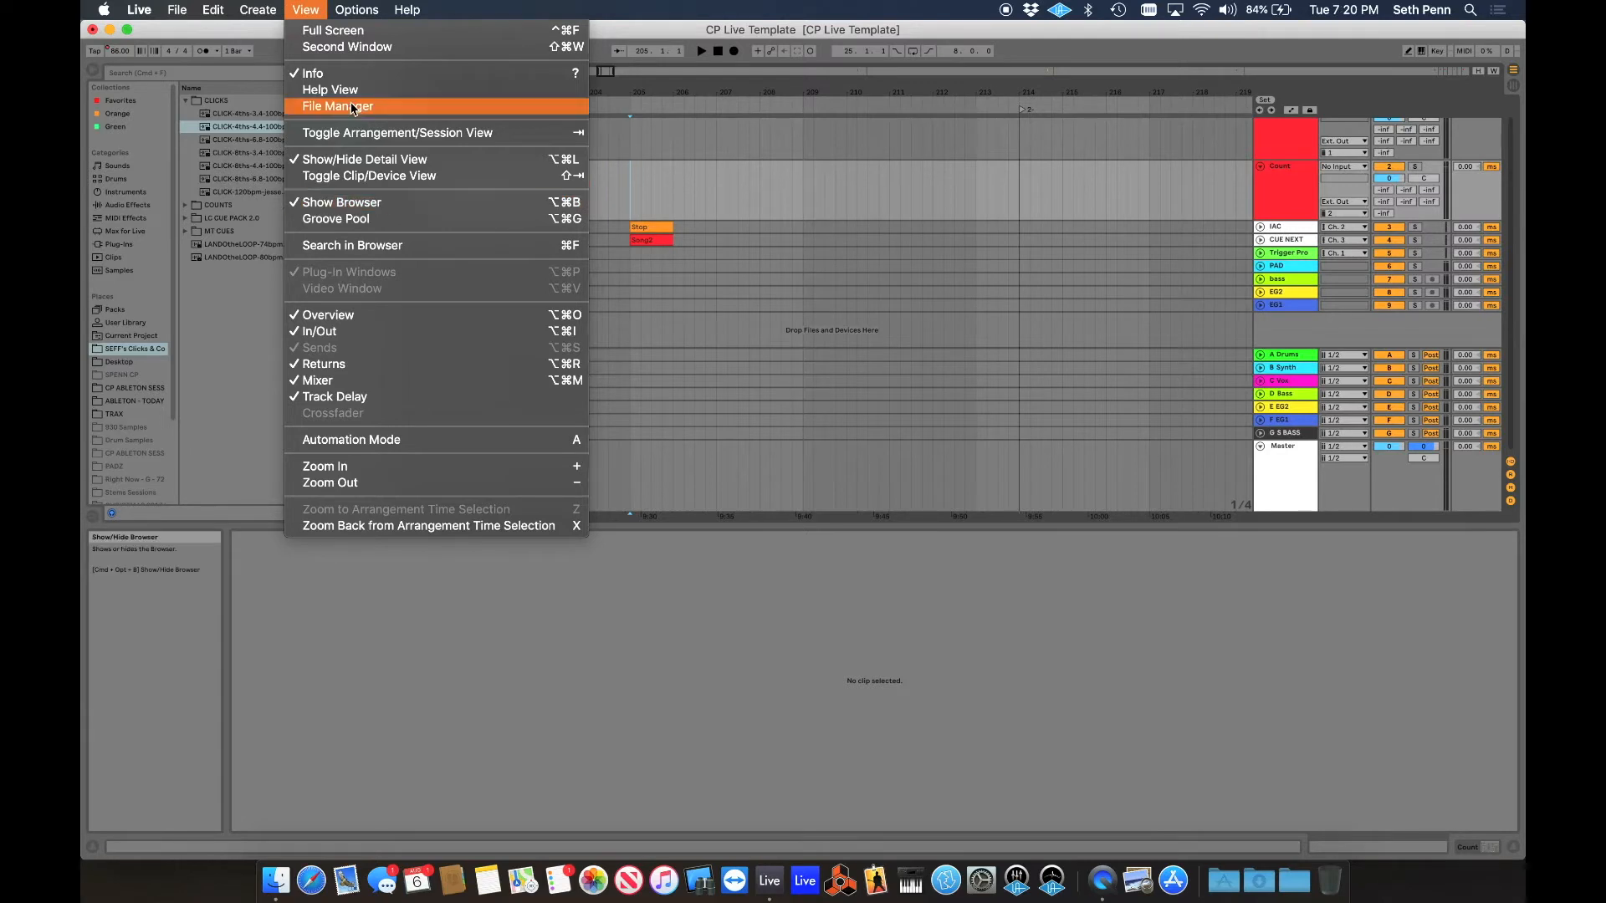
click(343, 397)
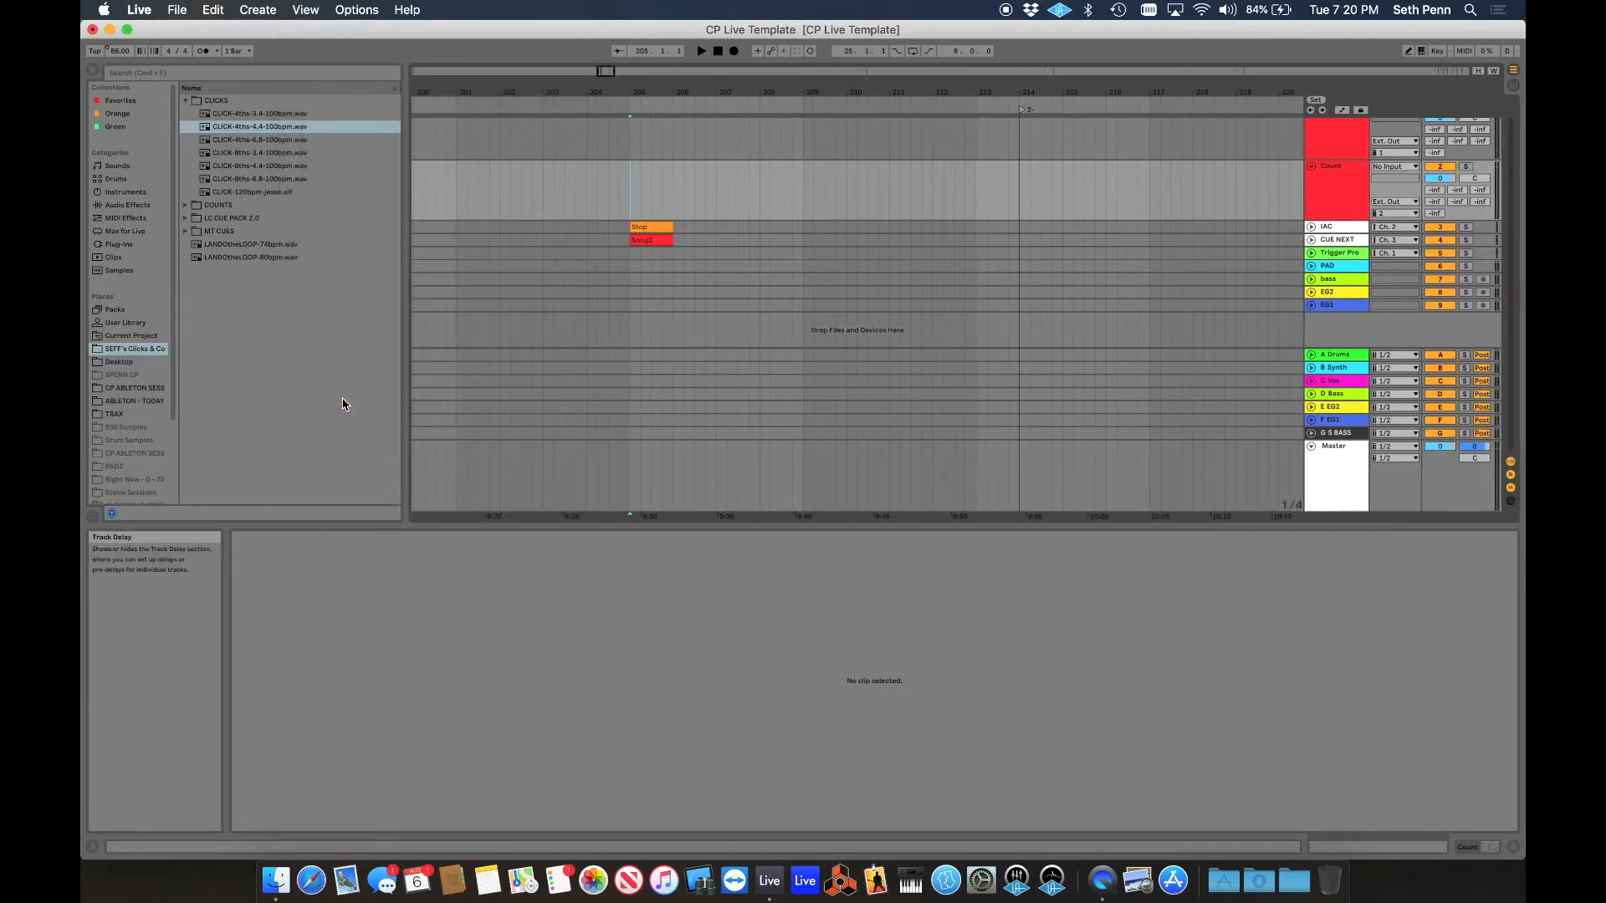
click(304, 9)
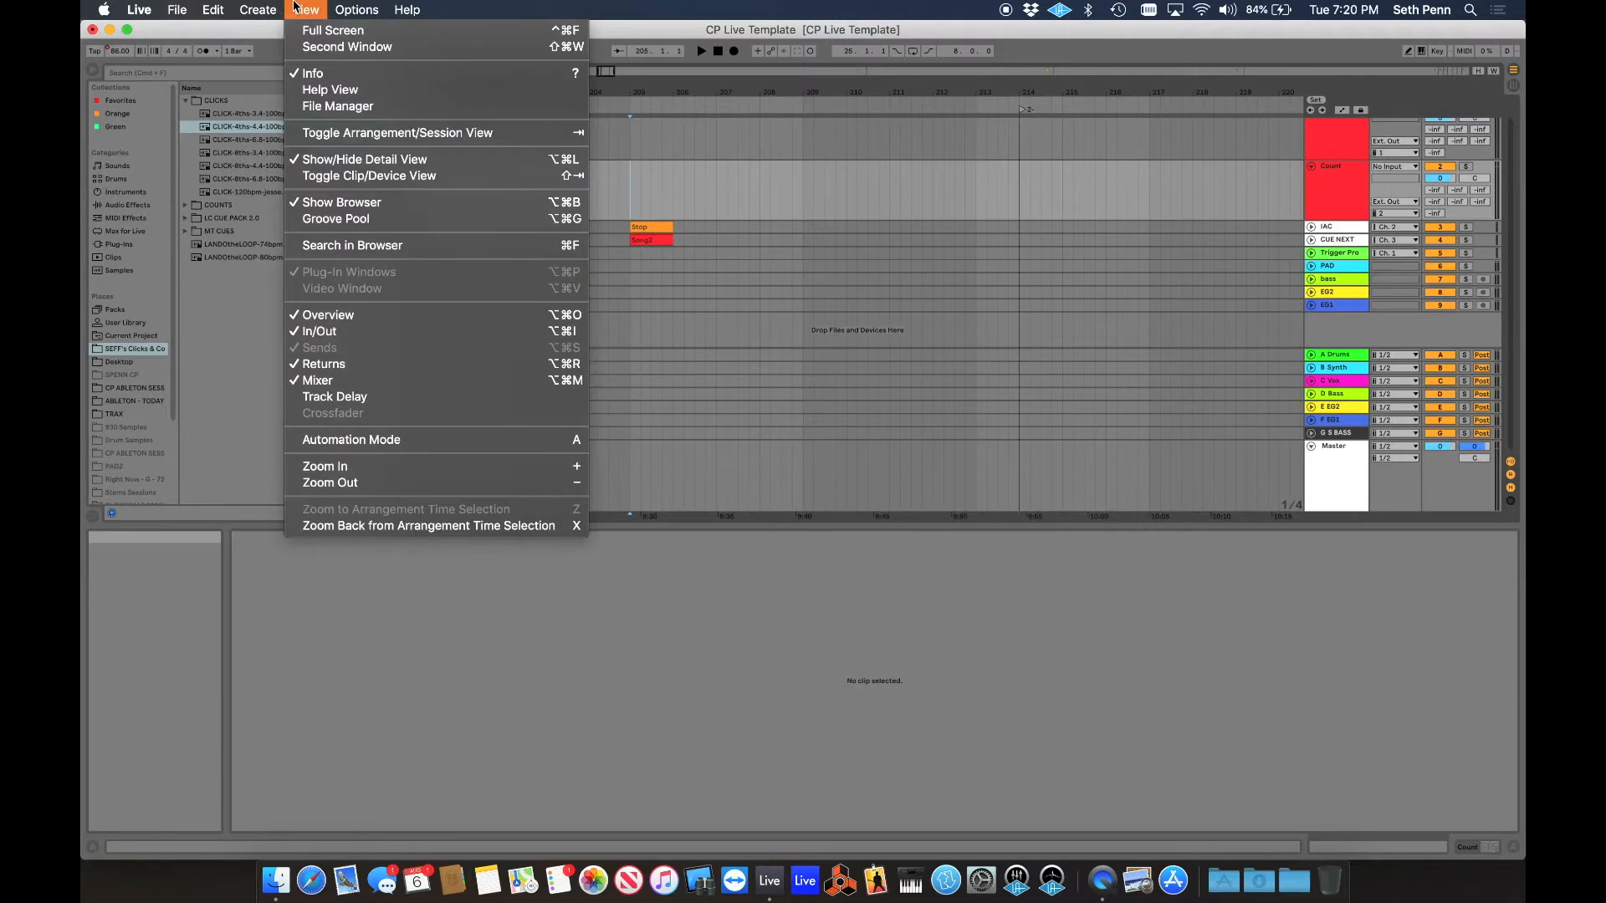
click(333, 398)
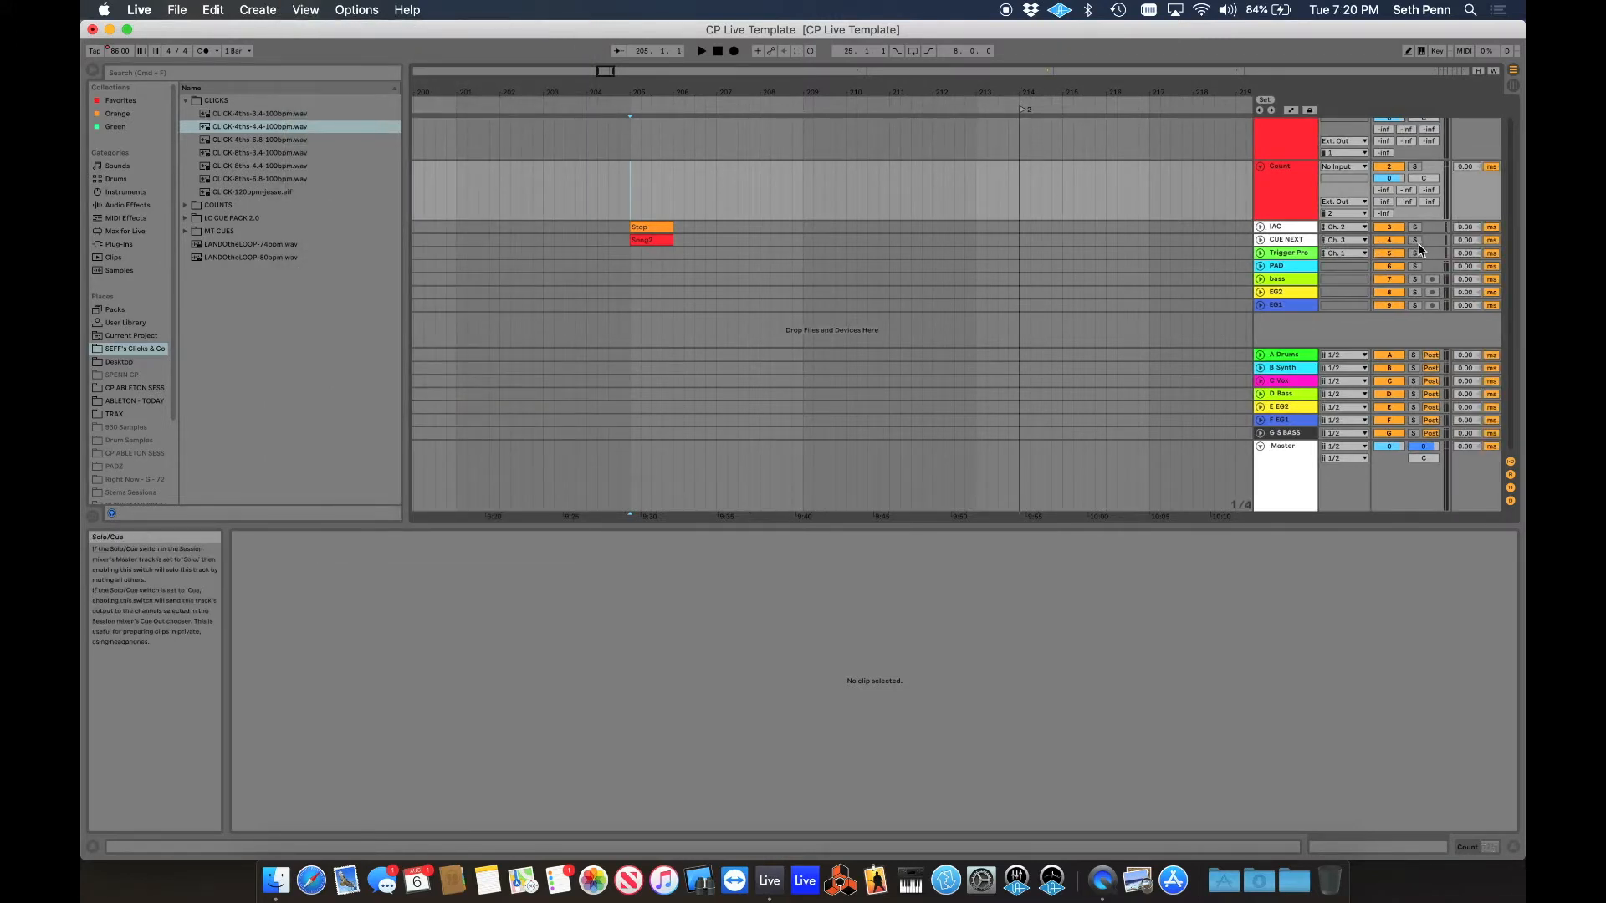
Play from bar 205 again to test the CUE NEXT track's delayed jump, and stop playback
click(1307, 245)
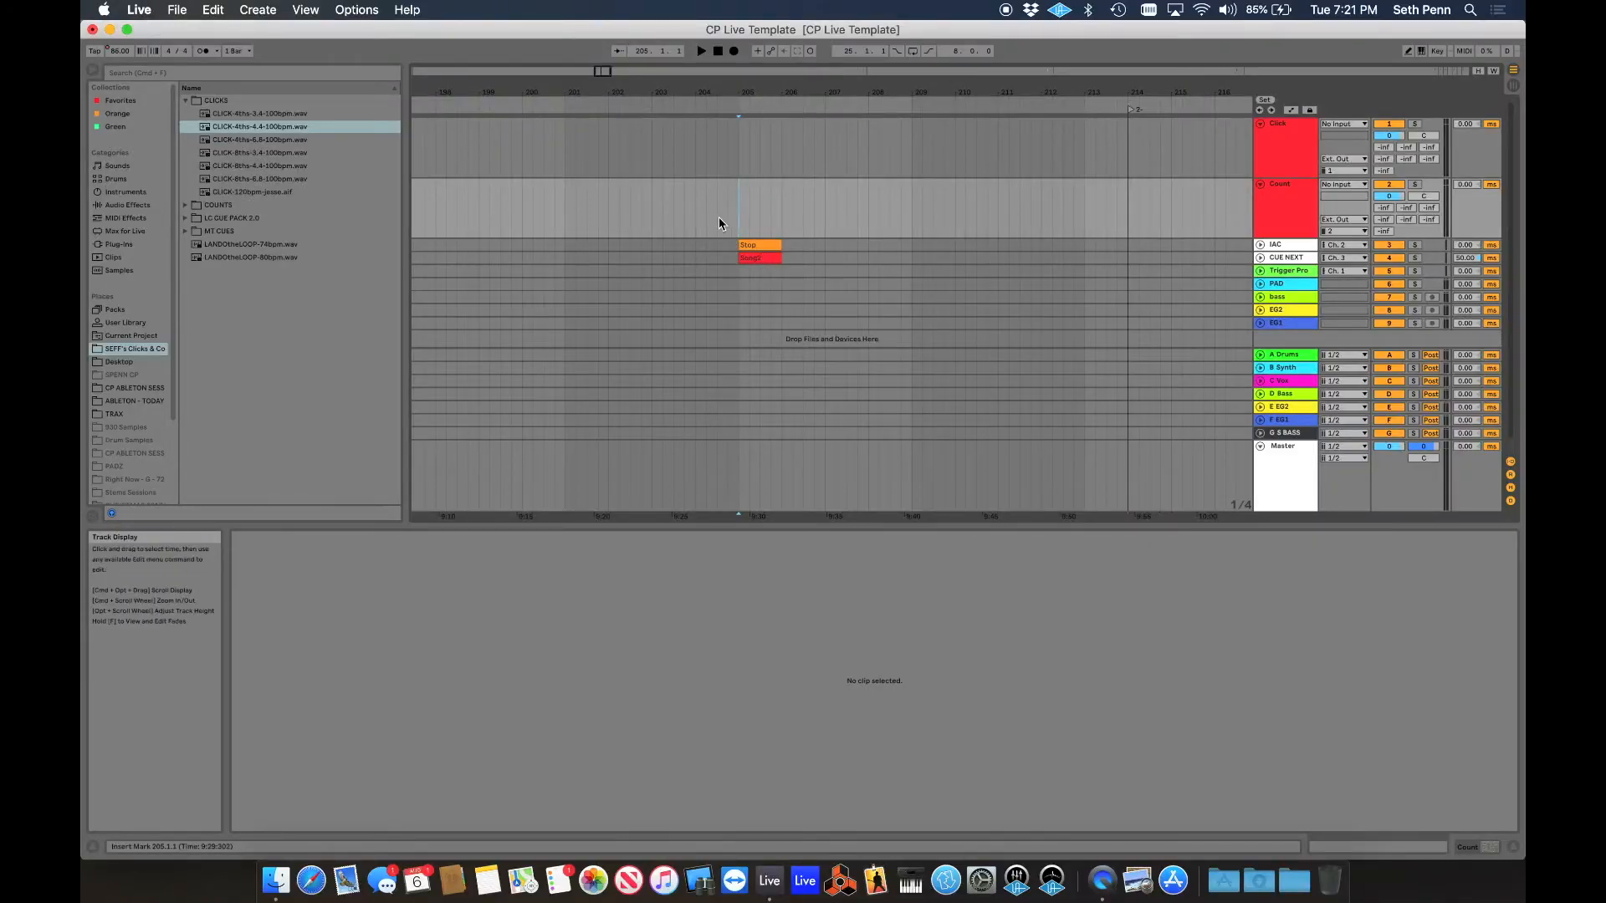
key(space)
key(space)
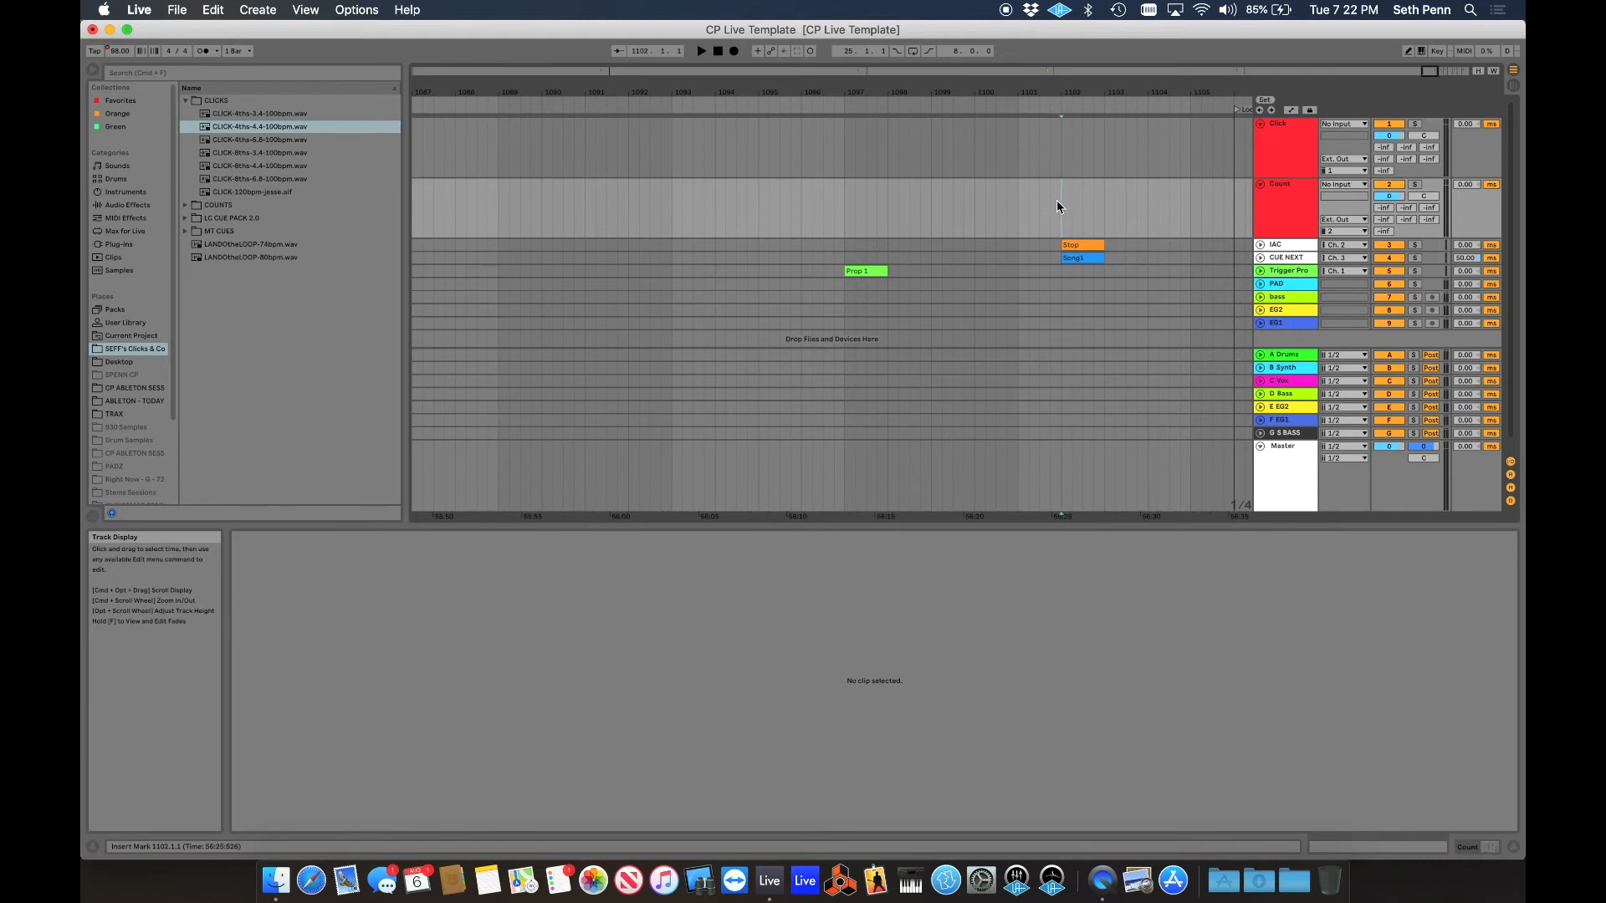
Inspect the blue CUE NEXT clip at bar 1102 and start playback from just before it at 1101.3.1
click(1087, 259)
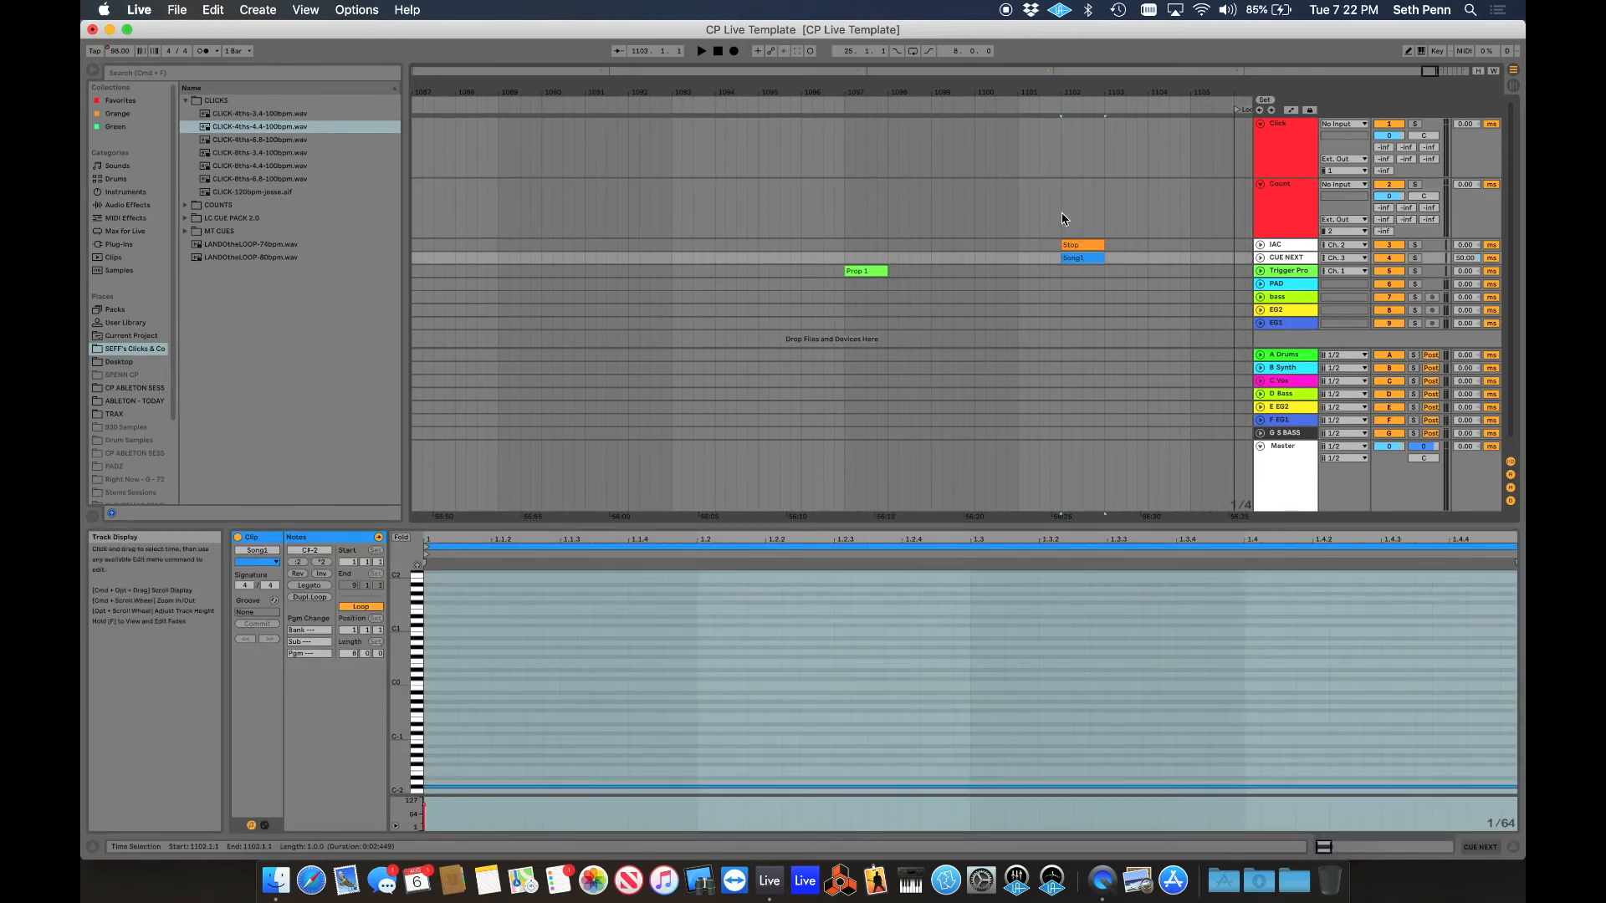
click(1019, 215)
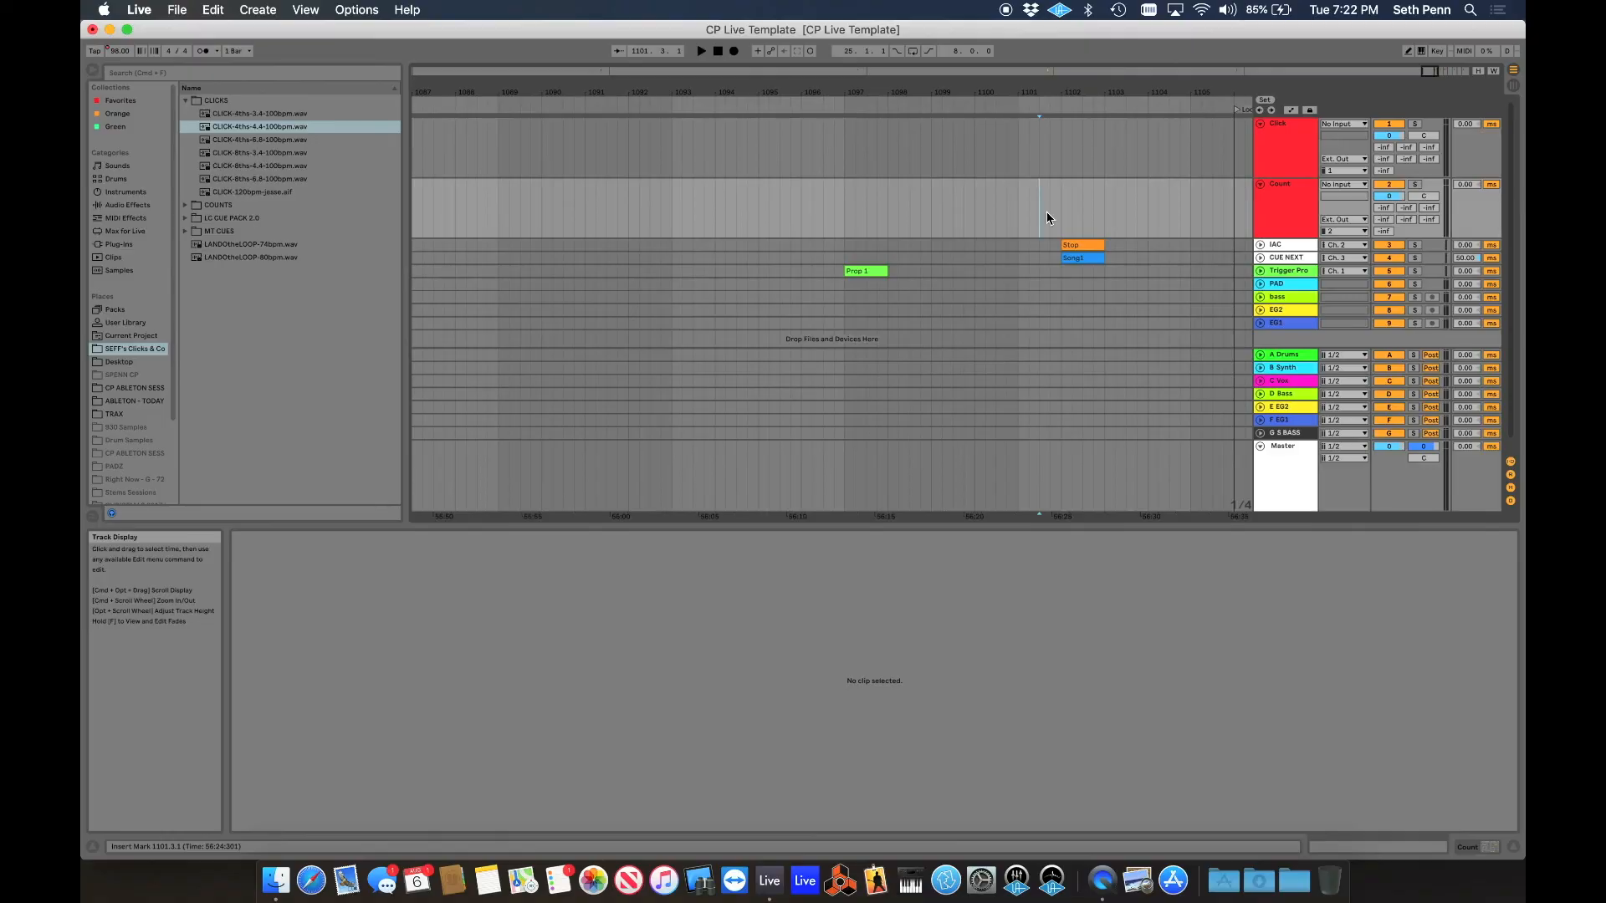
key(space)
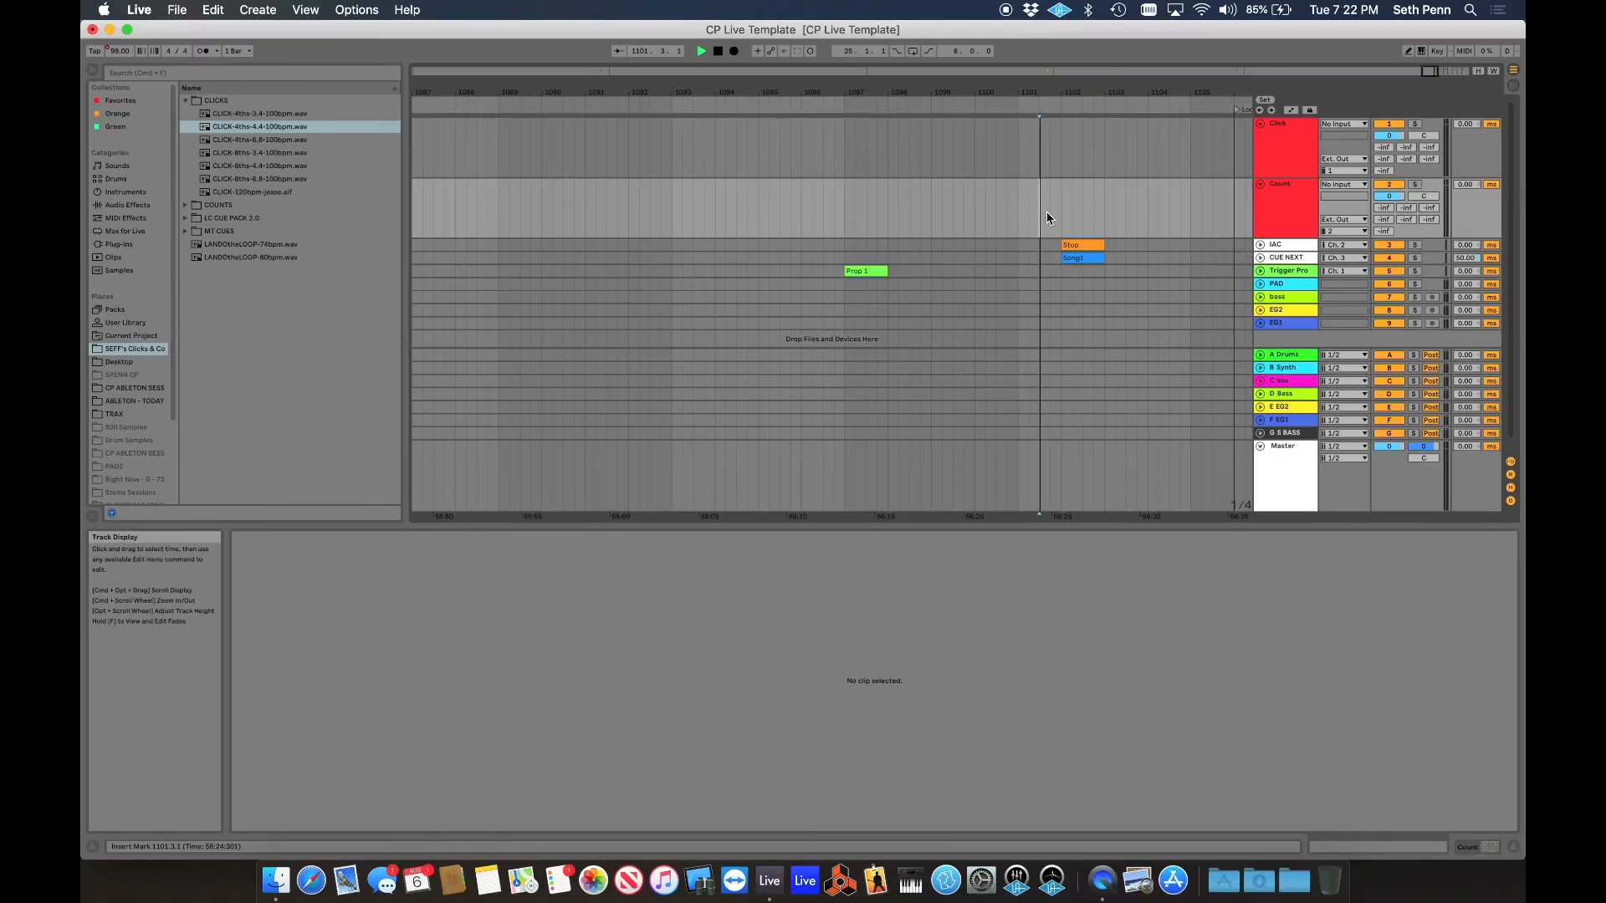